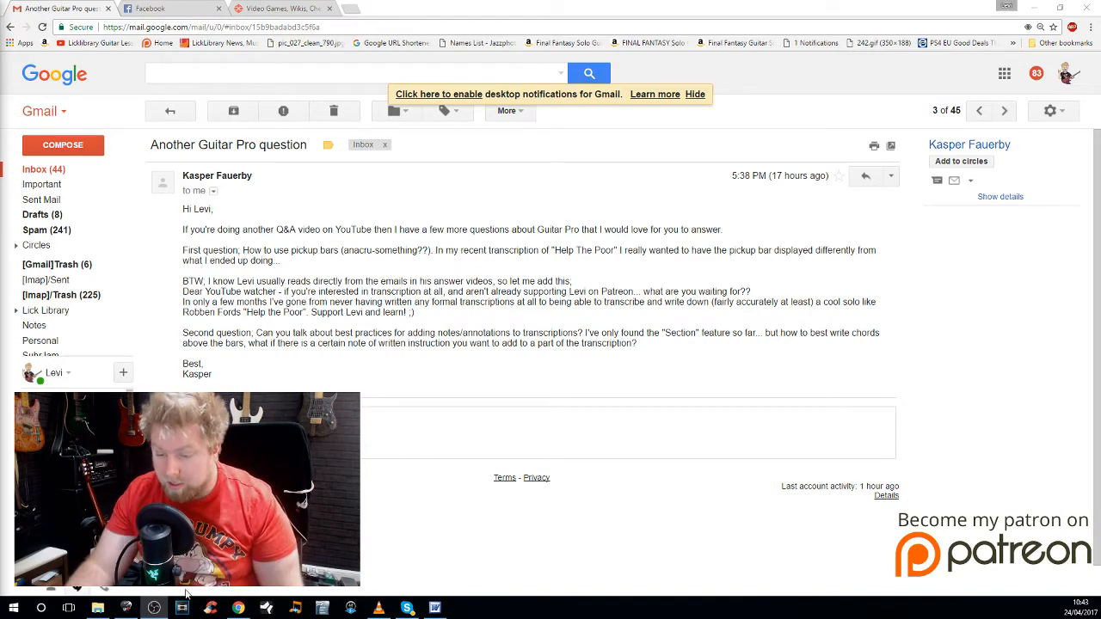
Step: Switch to Guitar Pro and select the three bars on the second line of the Tupelo Mississippi Flash score for copying
left_click(125, 608)
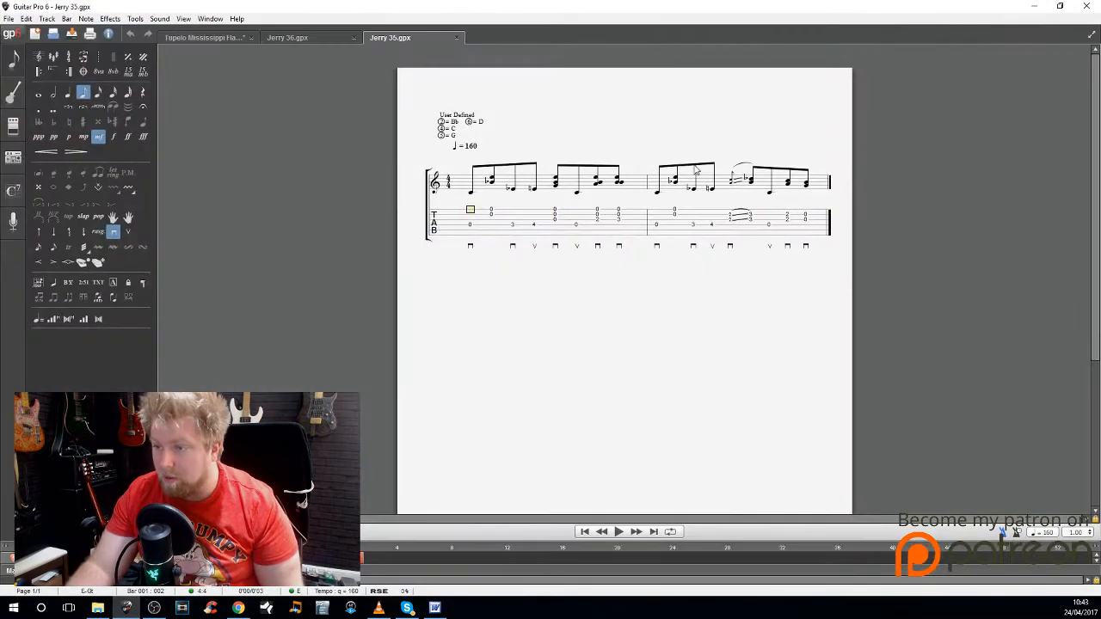
left_click(469, 226)
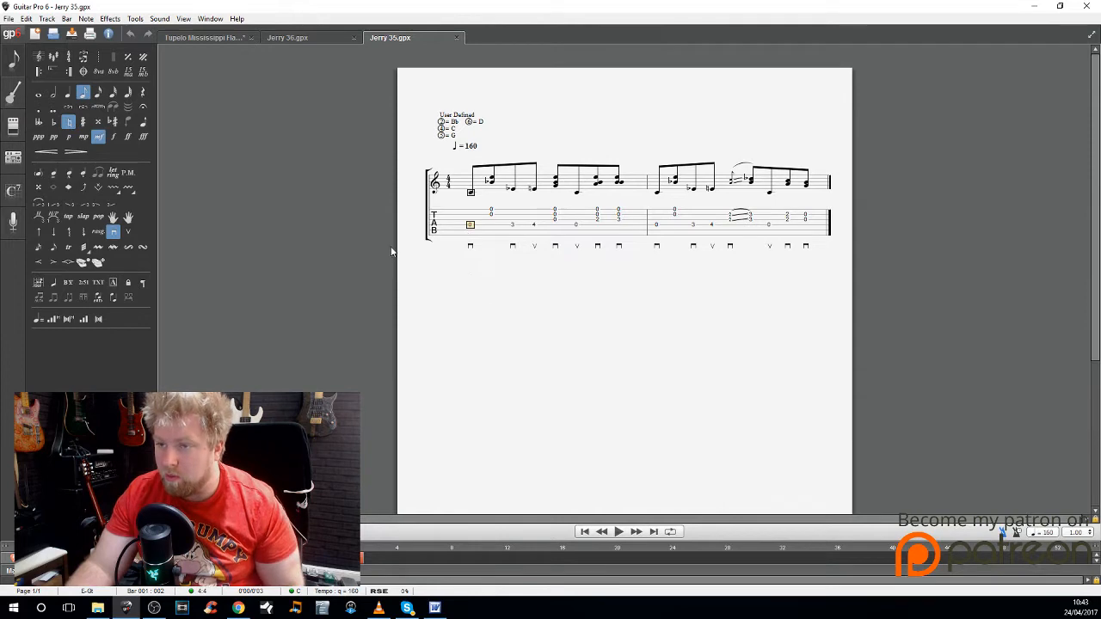
left_click(299, 37)
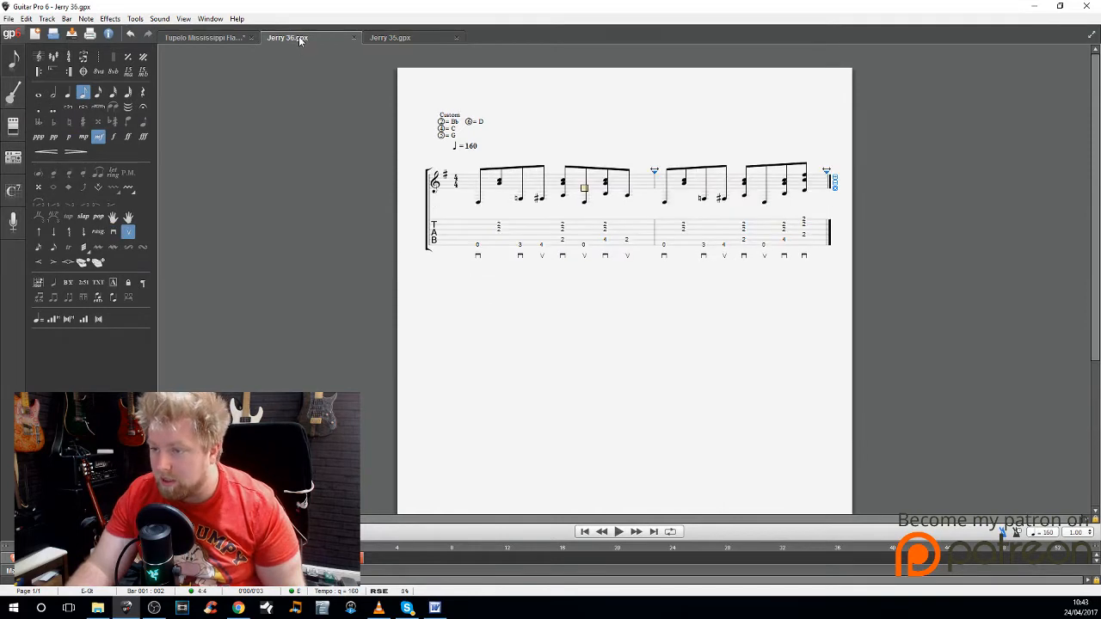
left_click(182, 39)
scroll(594, 340, "up", 5)
scroll(593, 339, "down", 1)
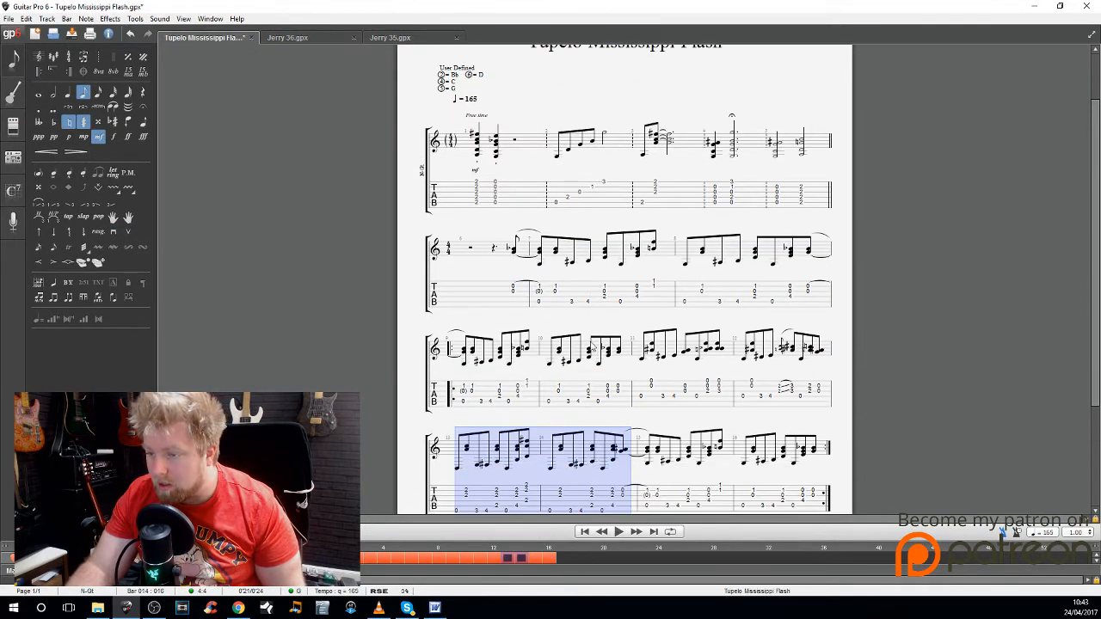
left_click_drag(462, 290, 826, 315)
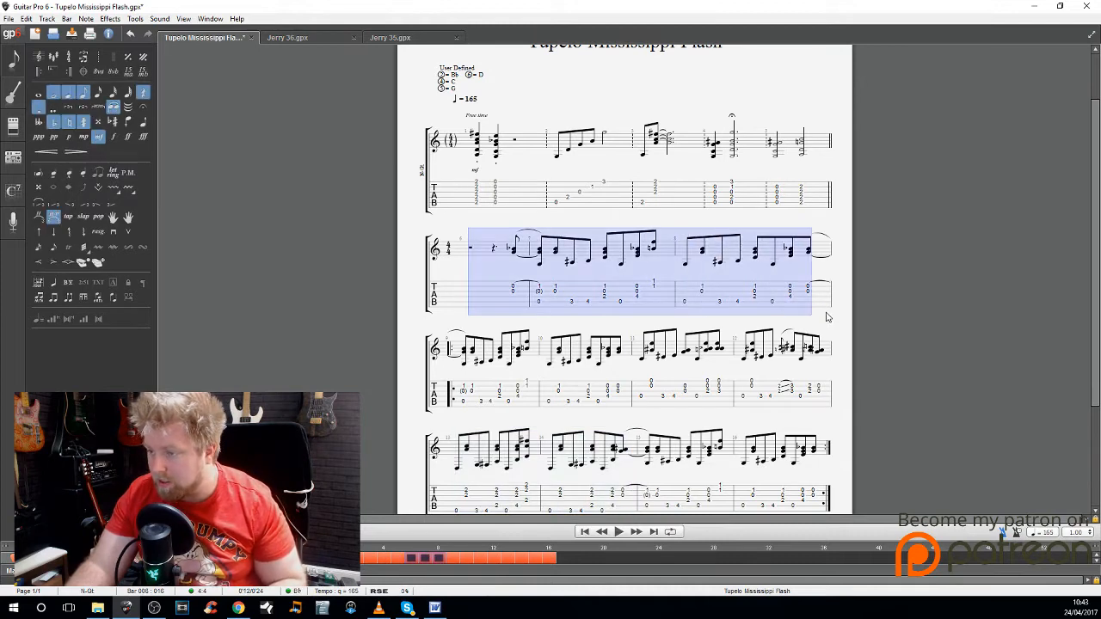
Step: Replace the contents of the Jerry 35 score with the bars copied from Tupelo Mississippi Flash
left_click(411, 37)
left_click(10, 19)
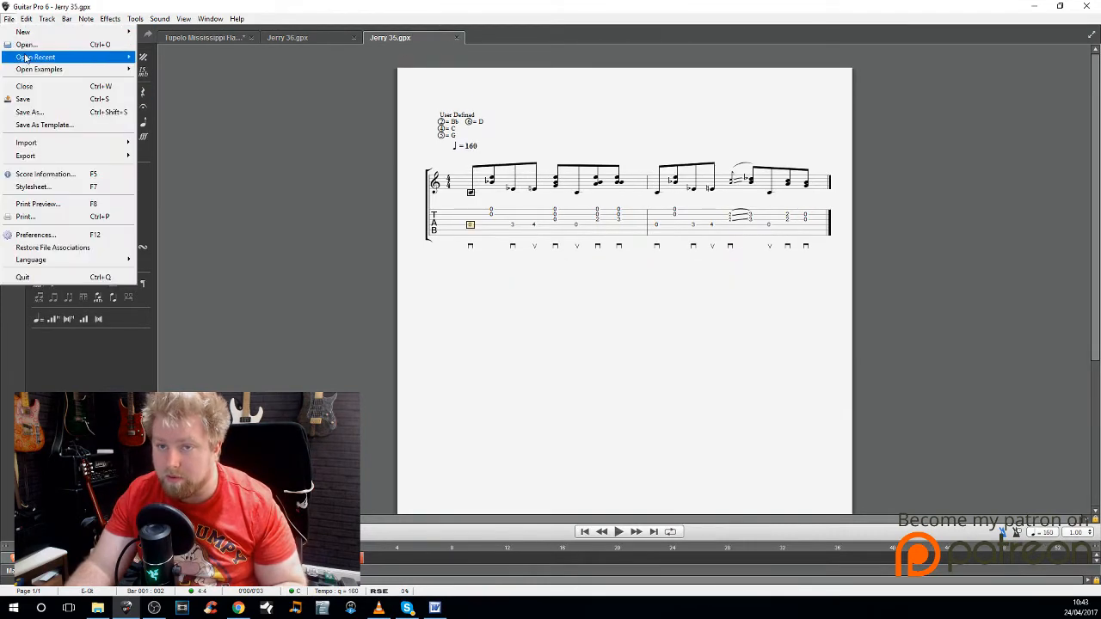
left_click(514, 240)
left_click(468, 222)
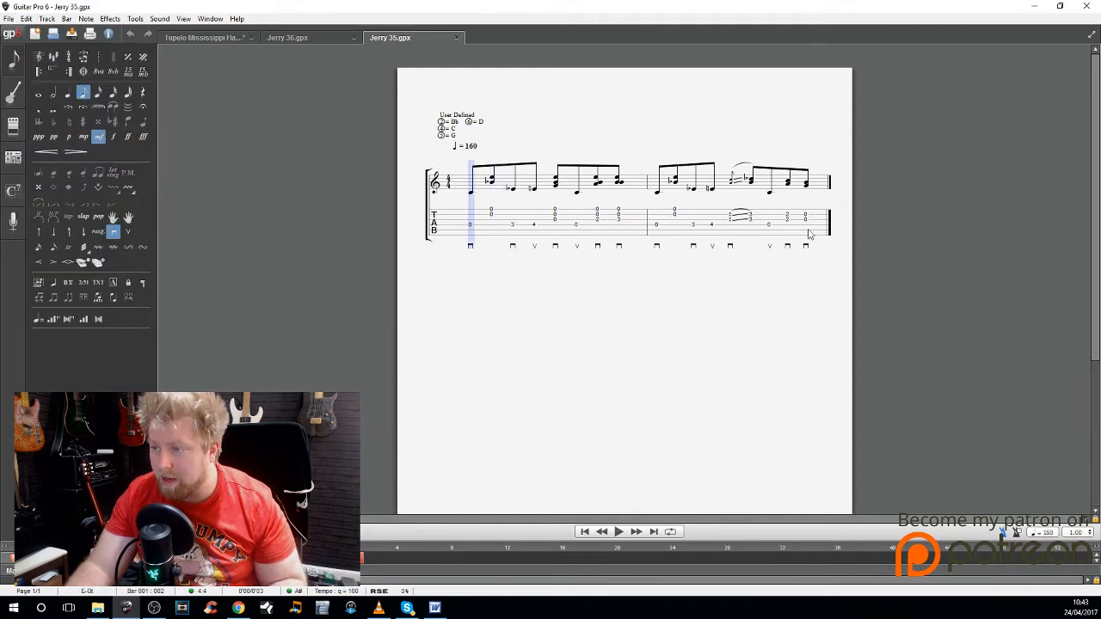
key("ctrl+a")
key("ctrl+v")
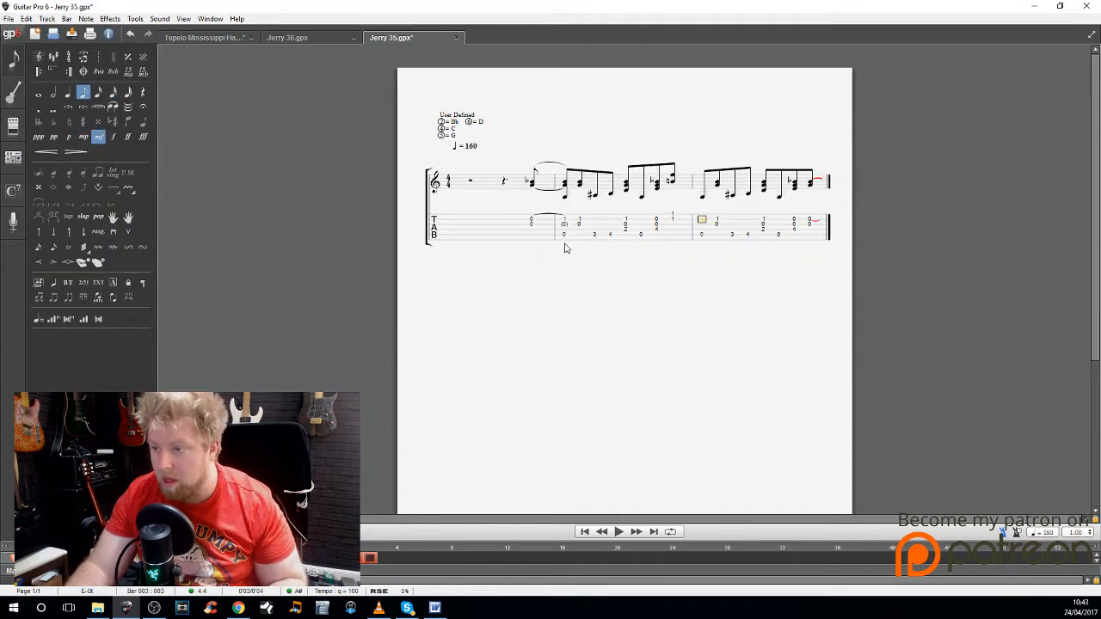
Step: Delete the half rest in the first bar and shorten the remaining rest to an undotted eighth rest
left_click(467, 221)
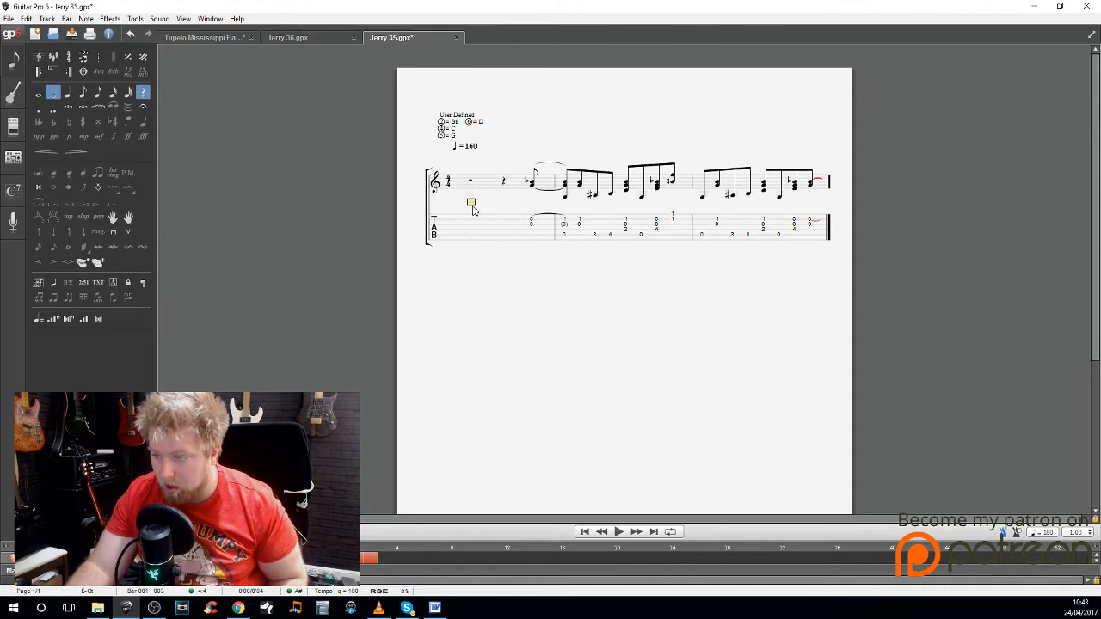
left_click_drag(471, 215, 538, 222)
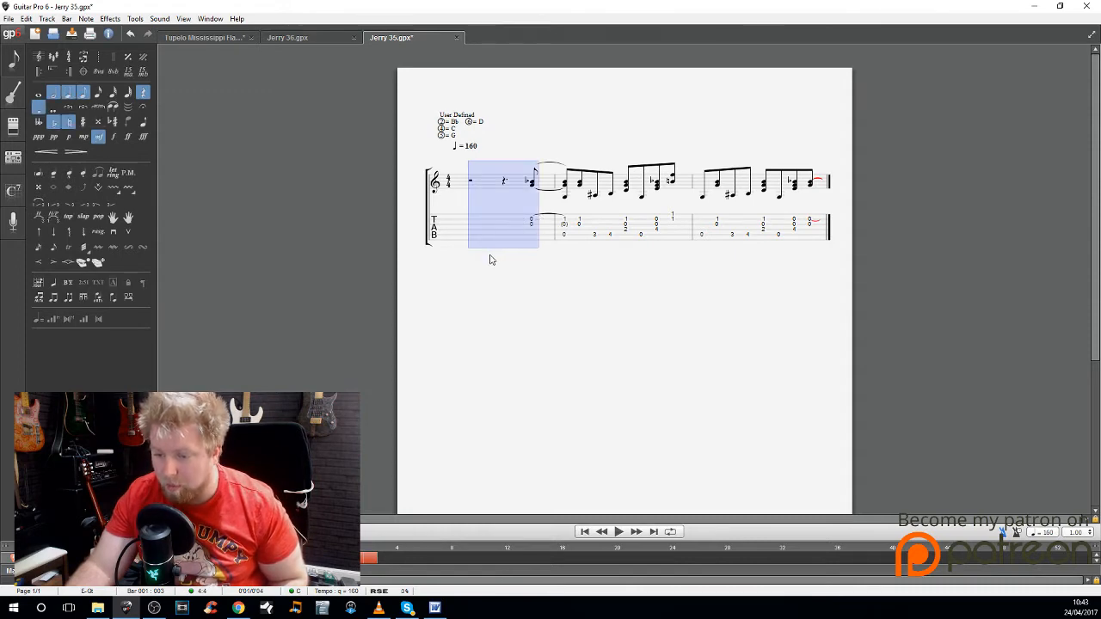
left_click(493, 238)
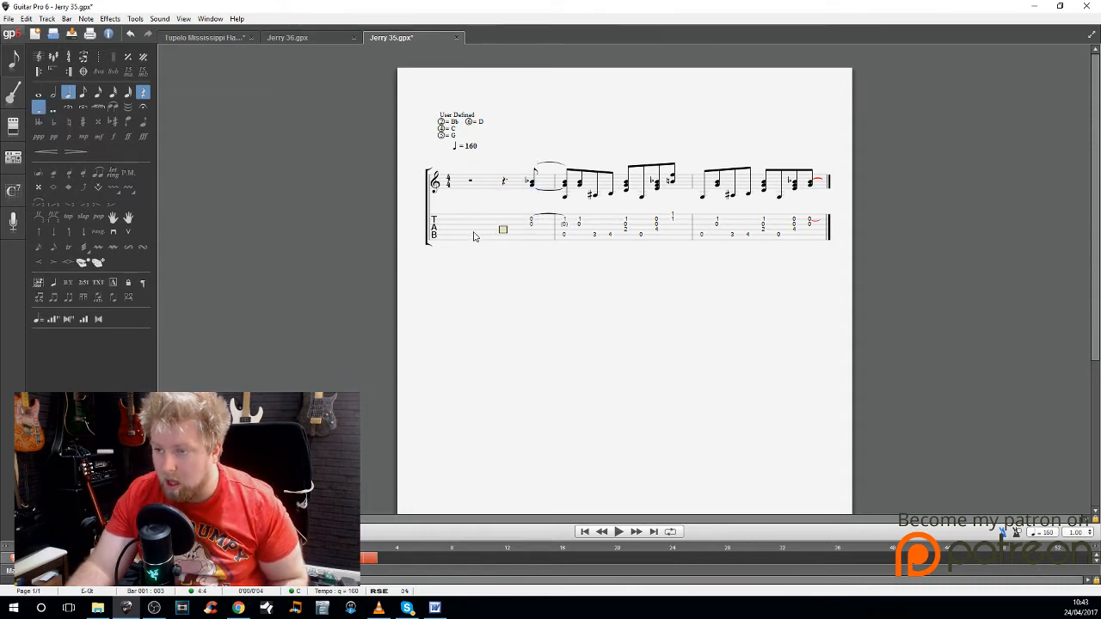
left_click(473, 237)
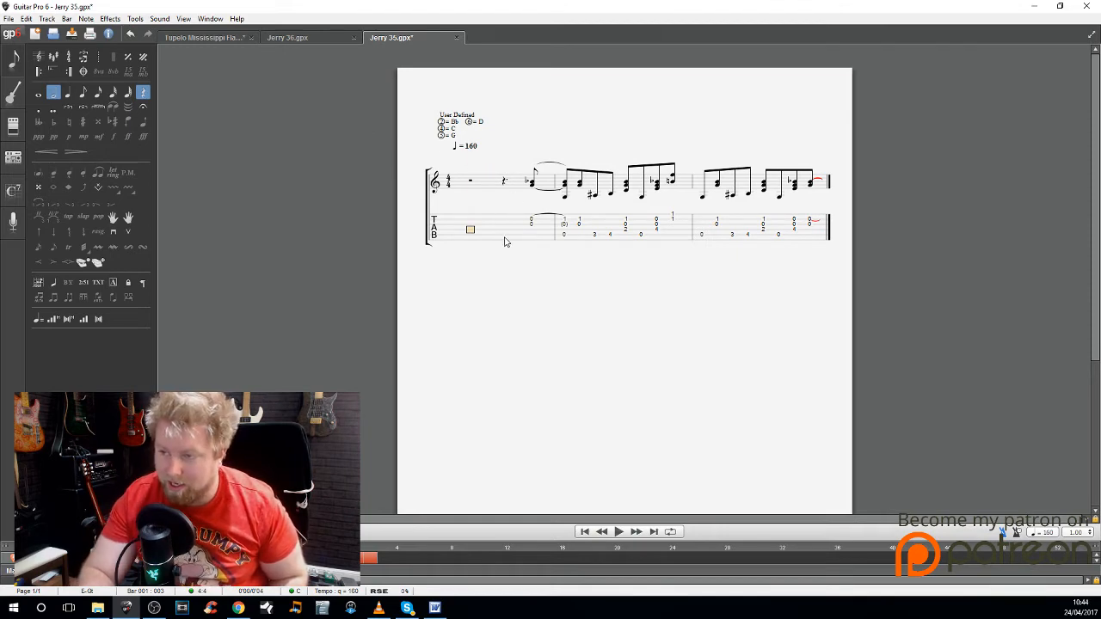
key("ctrl+Delete")
key("minus")
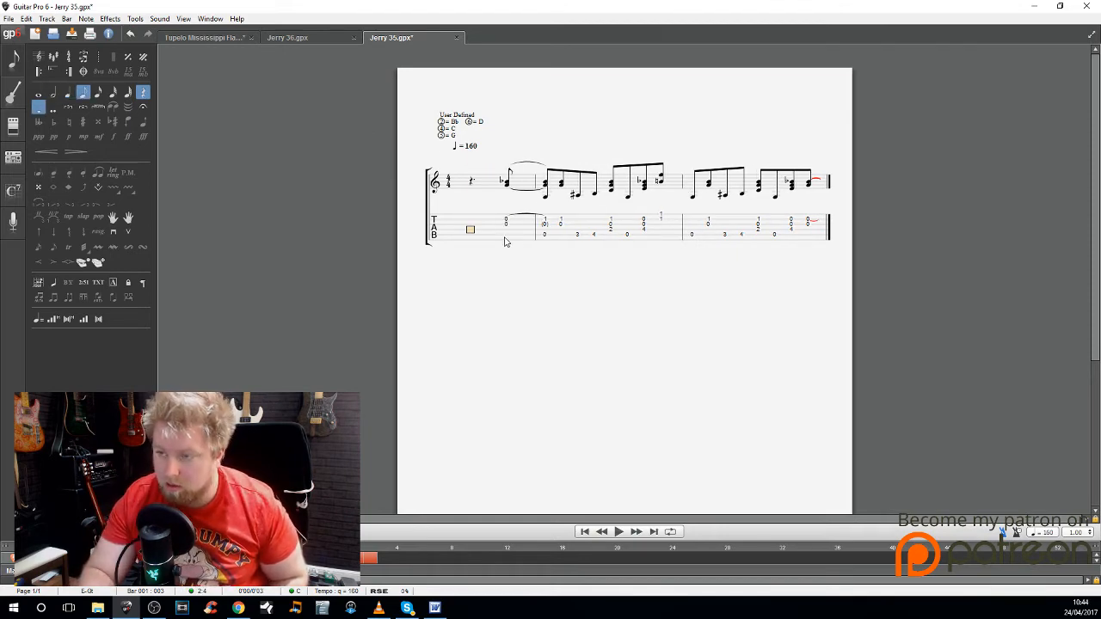
key("period")
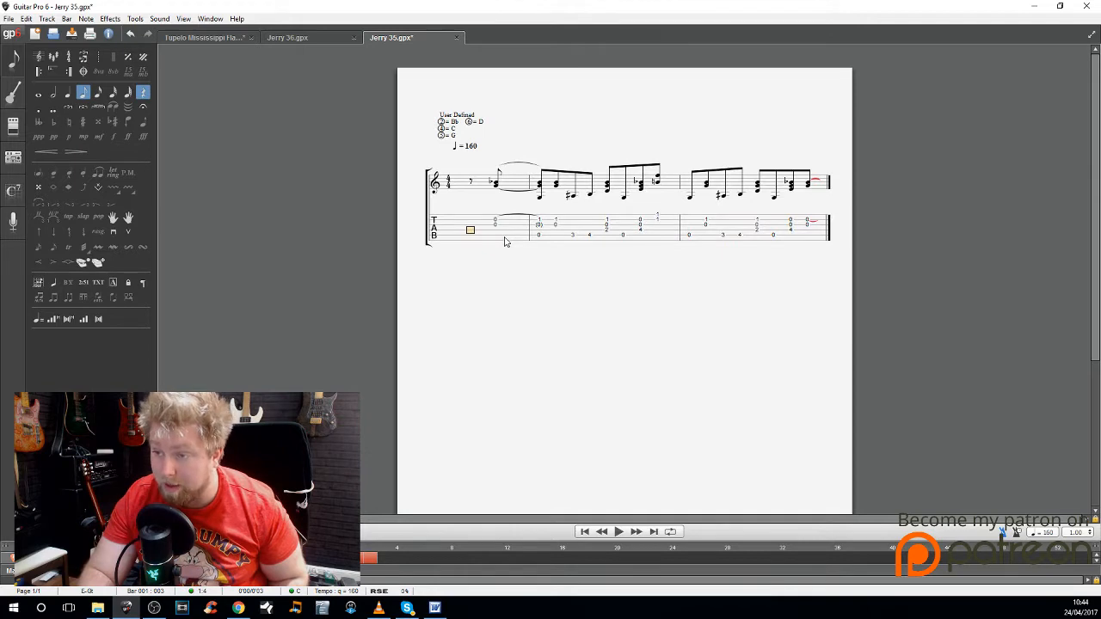
Step: Turn off the Anacrusis (Pickup Bar) setting on the first bar and check the bar from bar 2
left_click(578, 238)
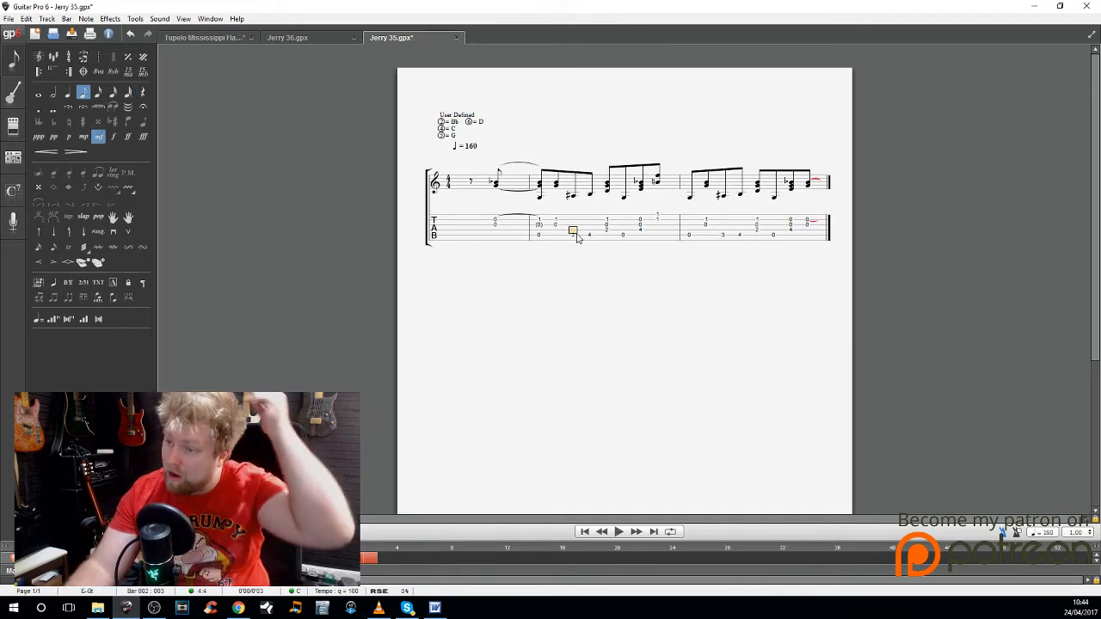
left_click(438, 220)
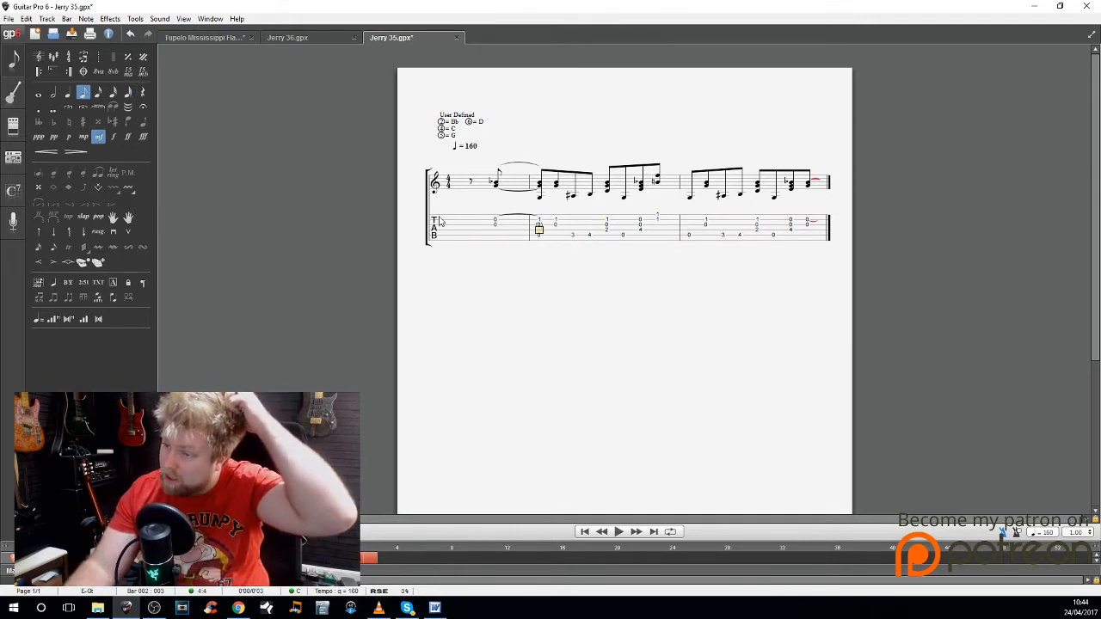
left_click(67, 18)
left_click(361, 182)
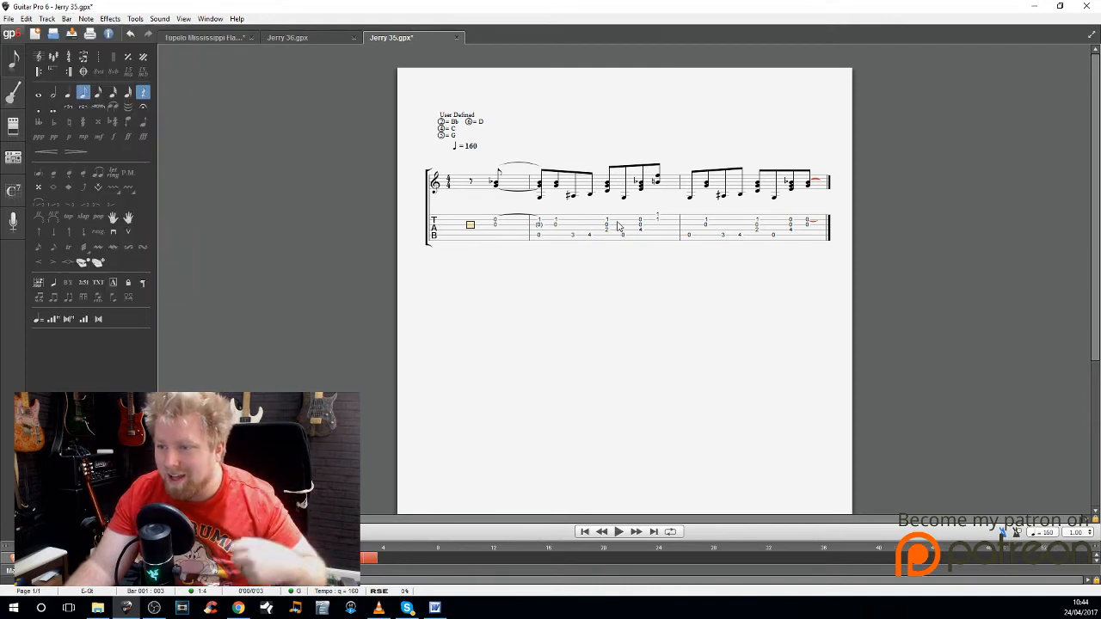
left_click(617, 225)
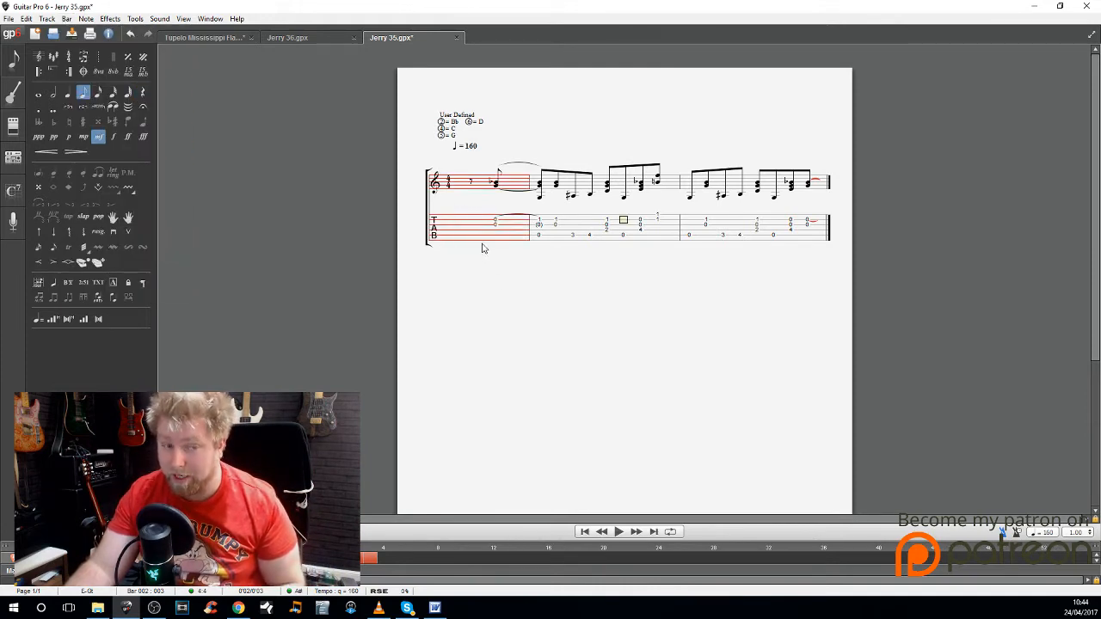
left_click(585, 236)
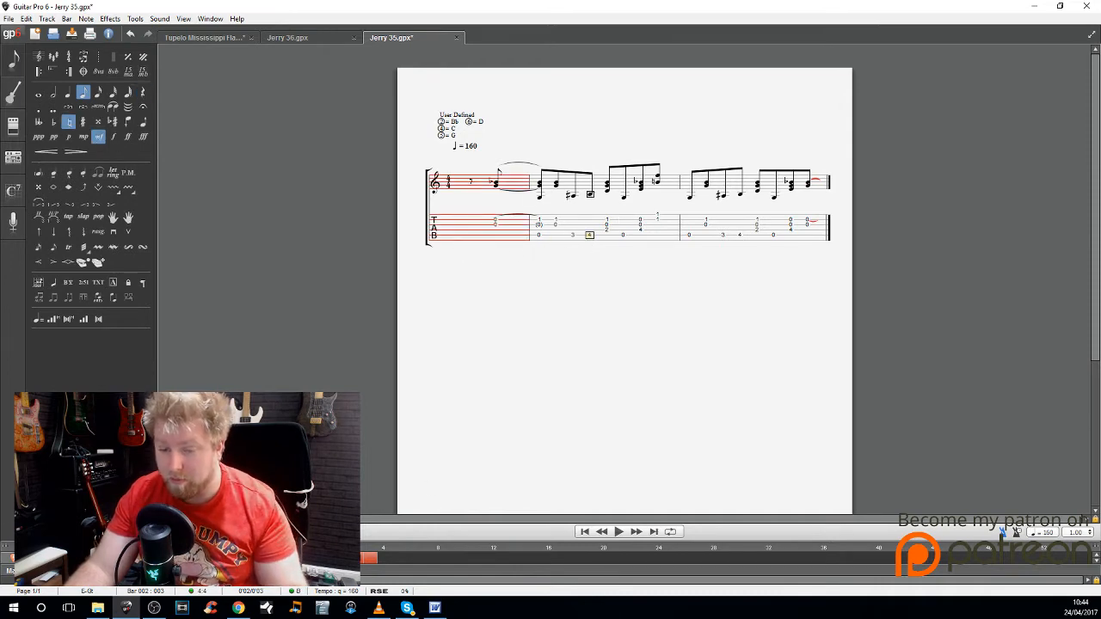
Step: Play the score from the first bar twice, stopping shortly after each start
left_click(474, 246)
key("space")
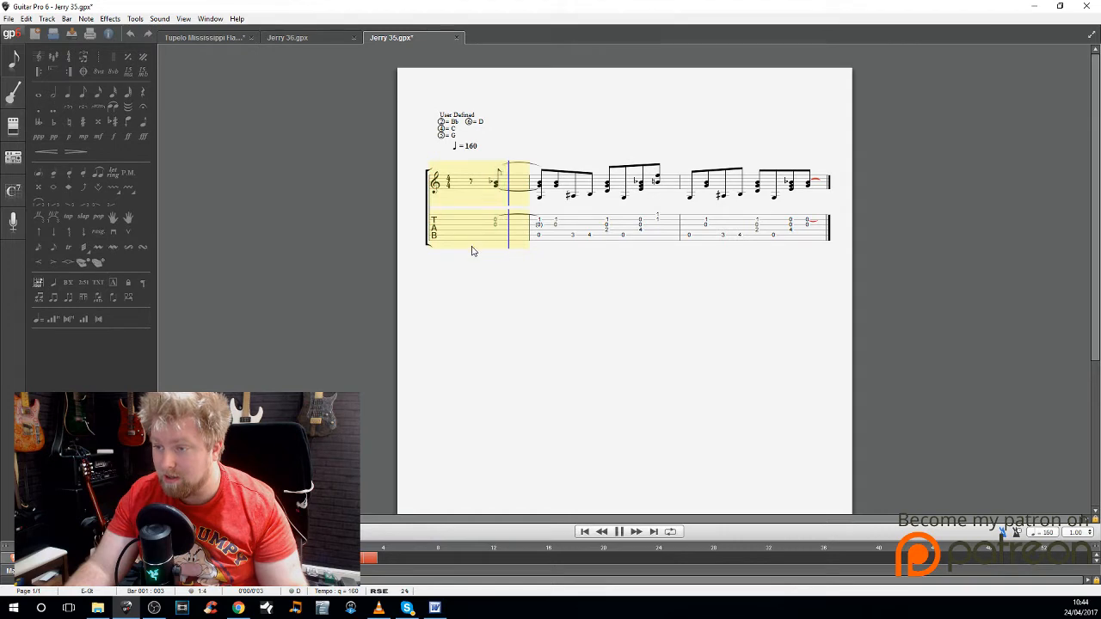
key("space")
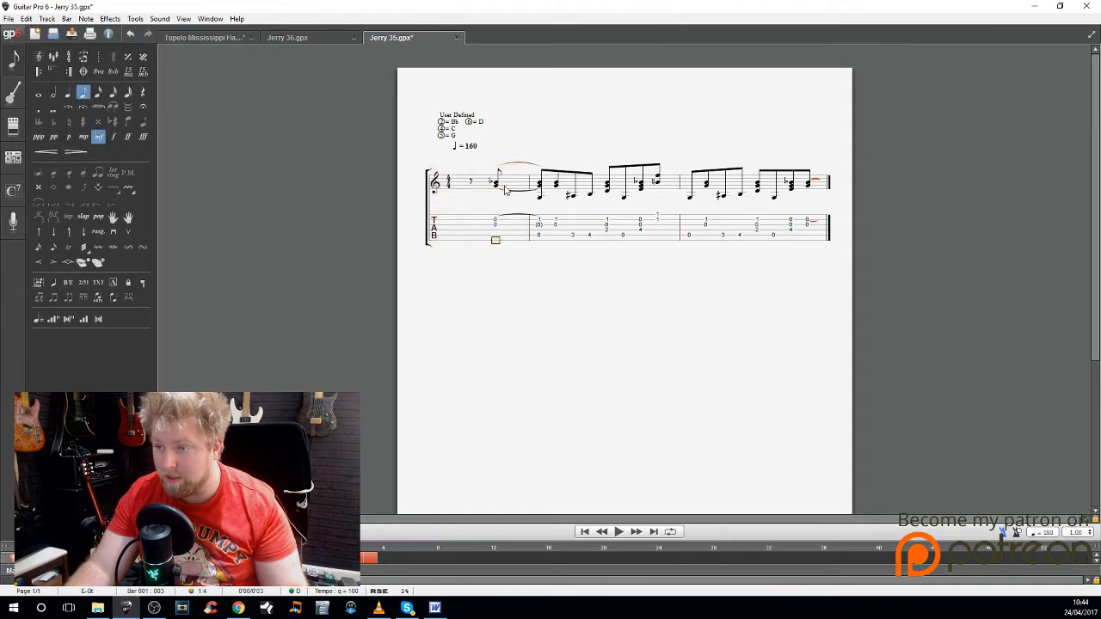
left_click(468, 225)
key("space")
key("space")
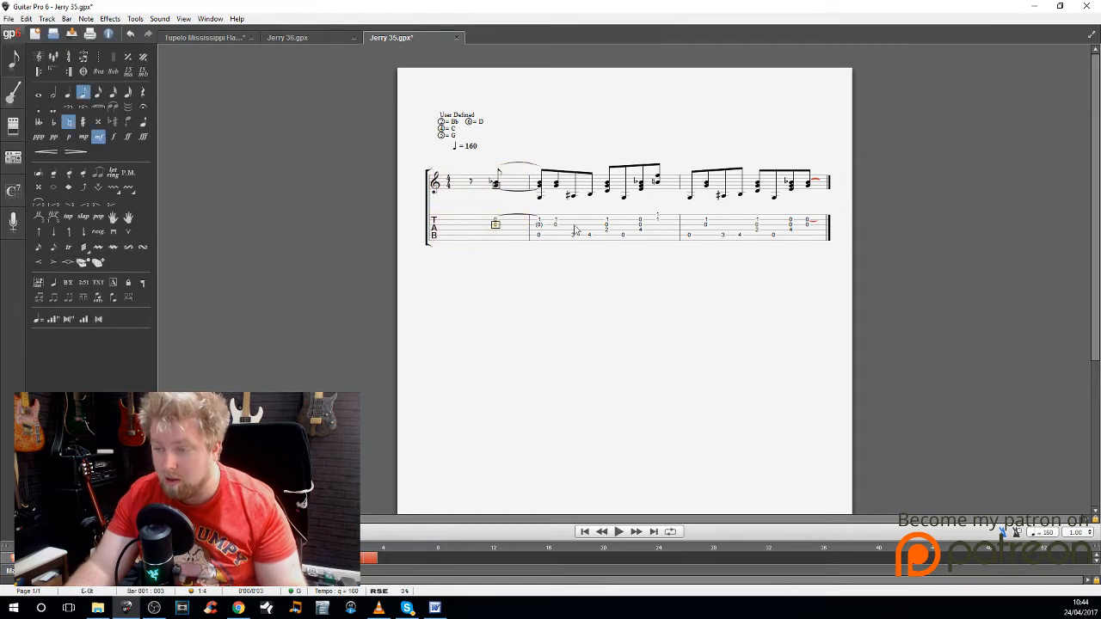
Step: Mark the first bar as an Anacrusis (Pickup Bar) and play the score from its opening rest
left_click(67, 18)
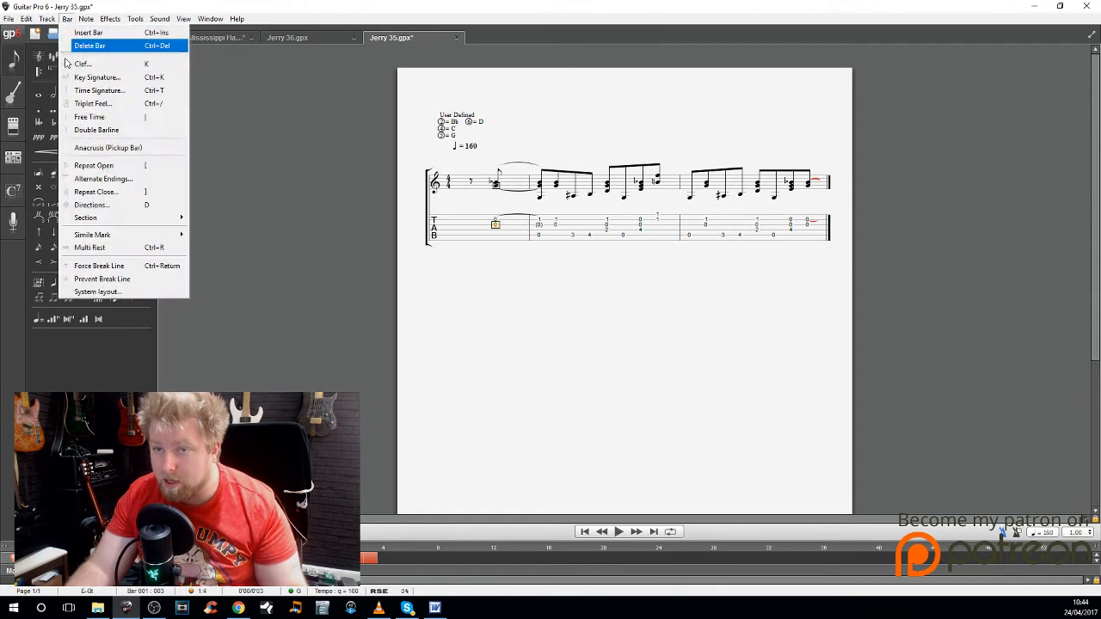
left_click(112, 149)
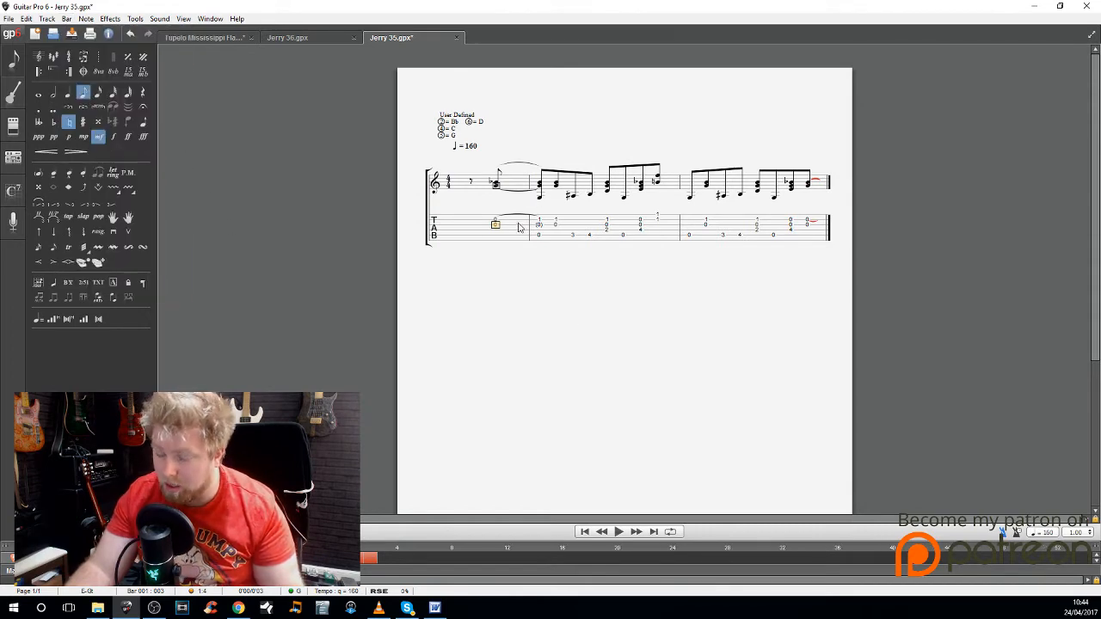
left_click_drag(471, 219, 506, 234)
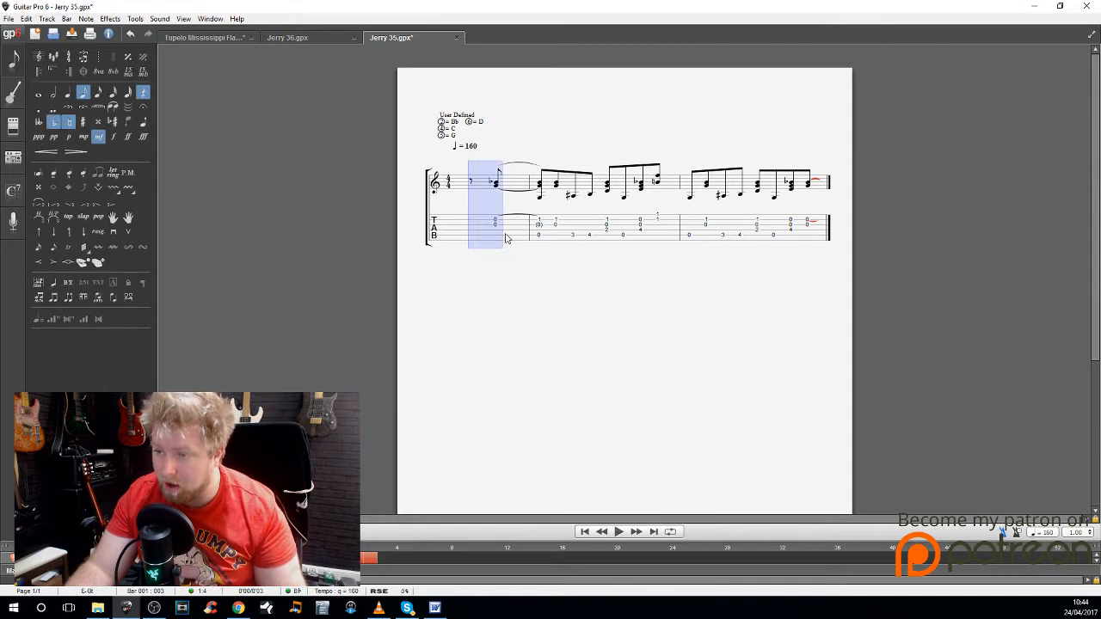
left_click(470, 227)
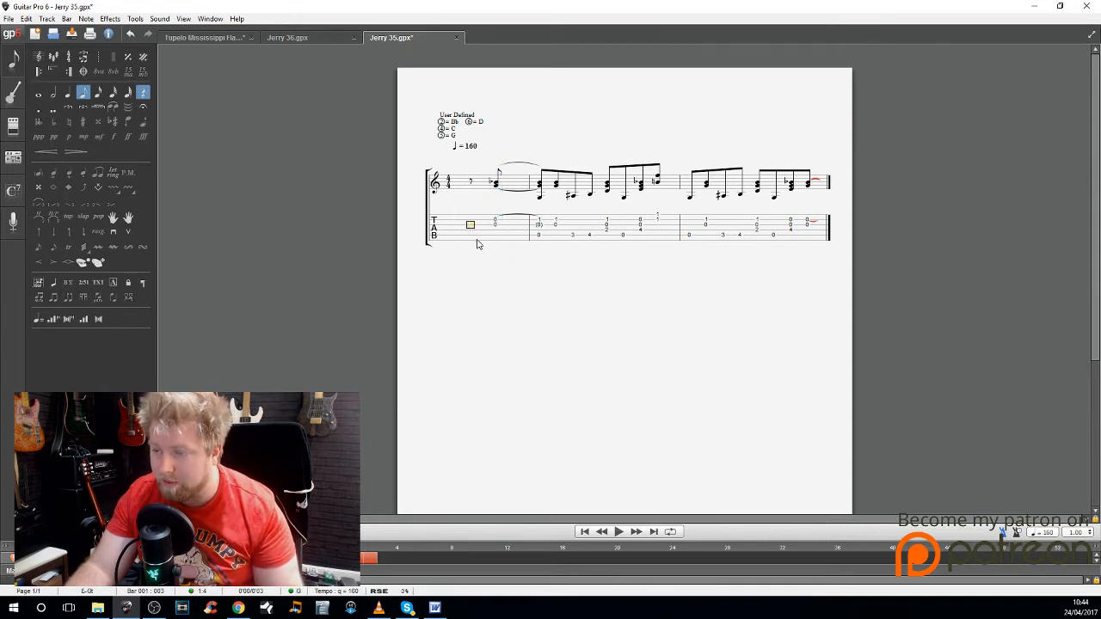
key("space")
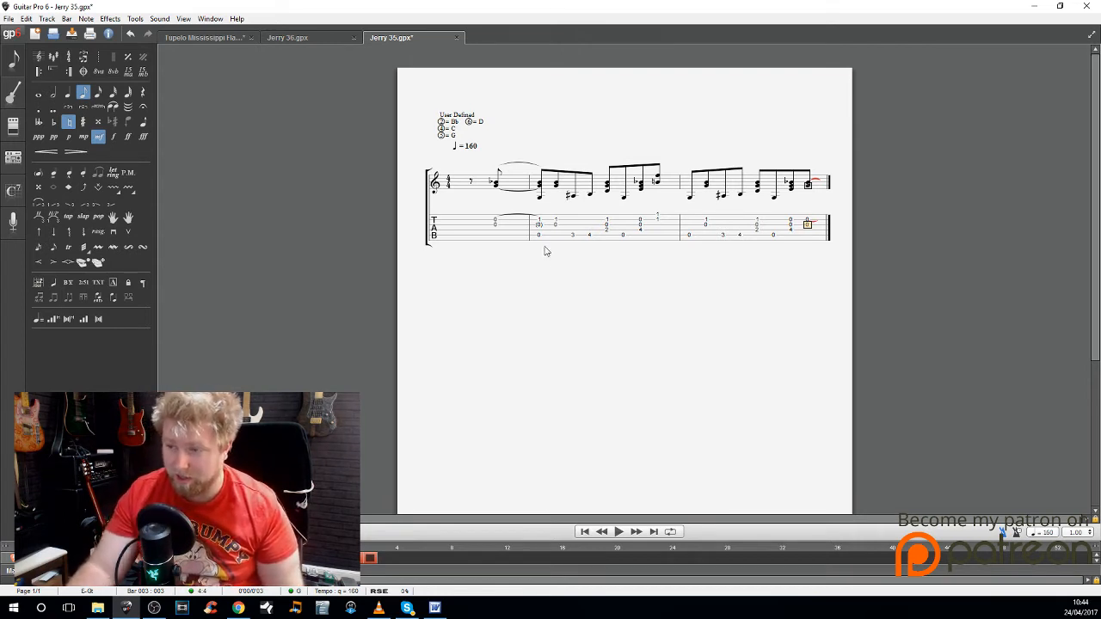
Step: Turn off the first bar's Anacrusis setting and fill out the bar with a dotted half rest before the eighth rest
left_click(470, 226)
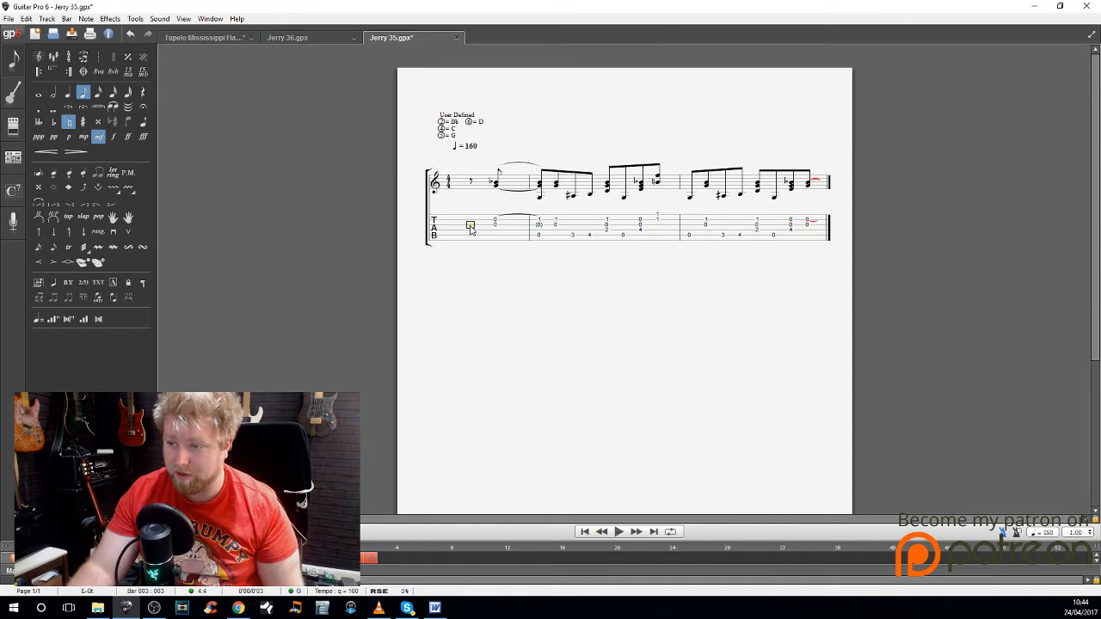
left_click(67, 19)
left_click(142, 146)
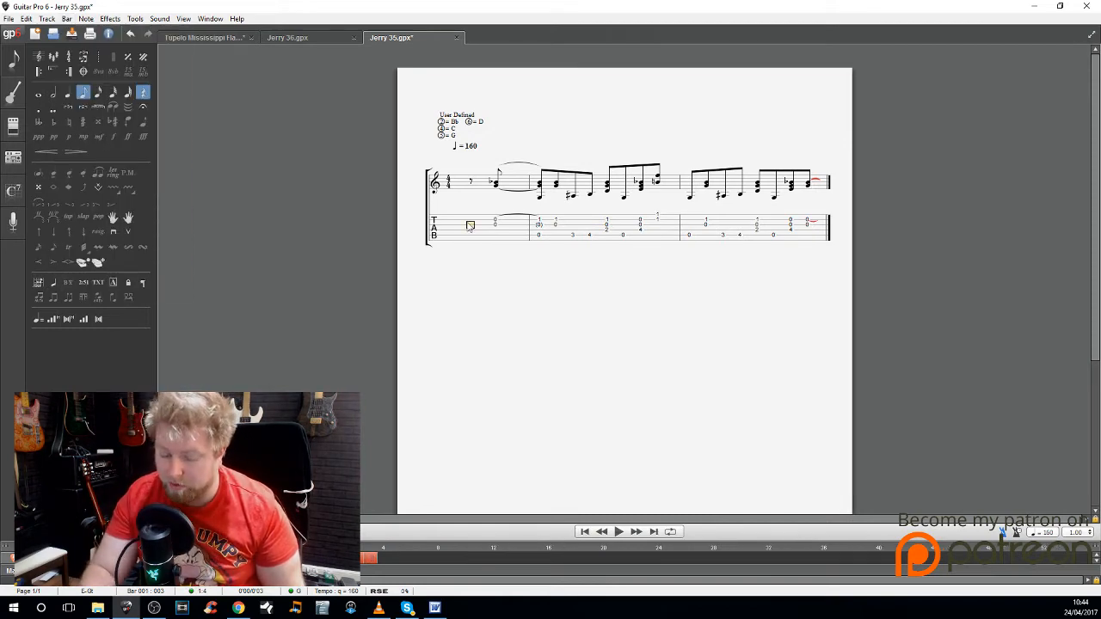
key("minus")
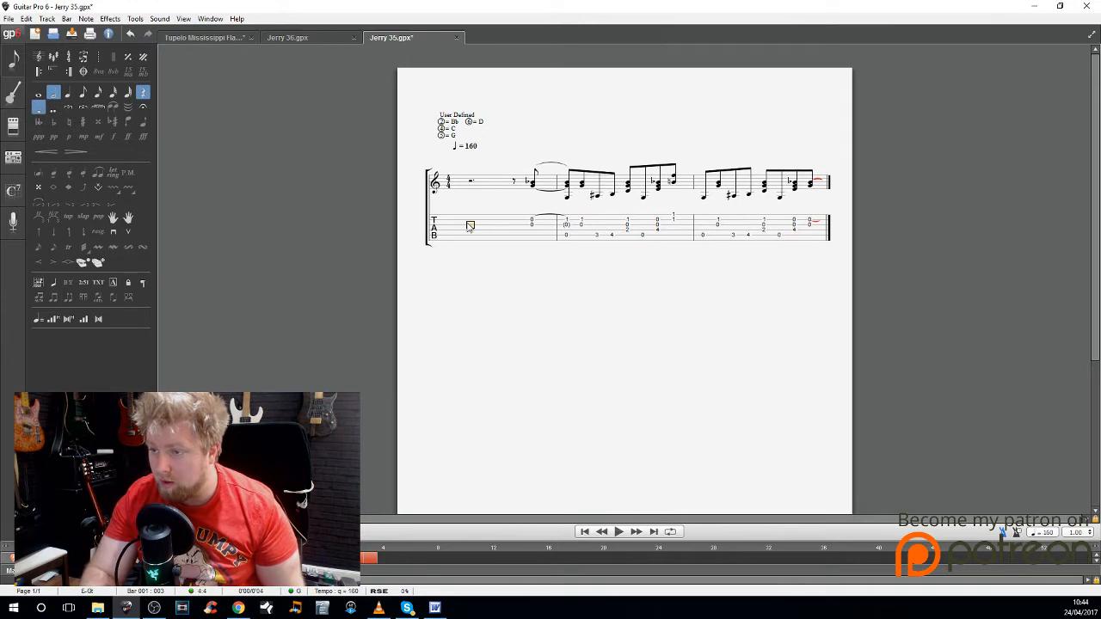
Step: Remove the dotted half rest from the start of the first bar, leaving the eighth rest before the pickup note
left_click(599, 225)
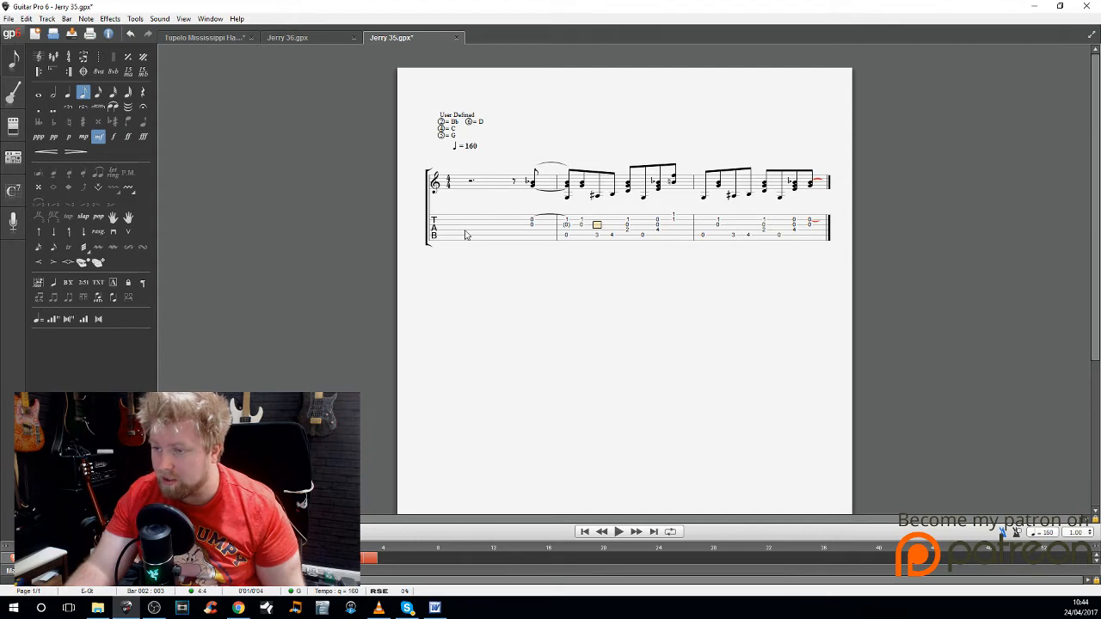
left_click(433, 178)
left_click(809, 225)
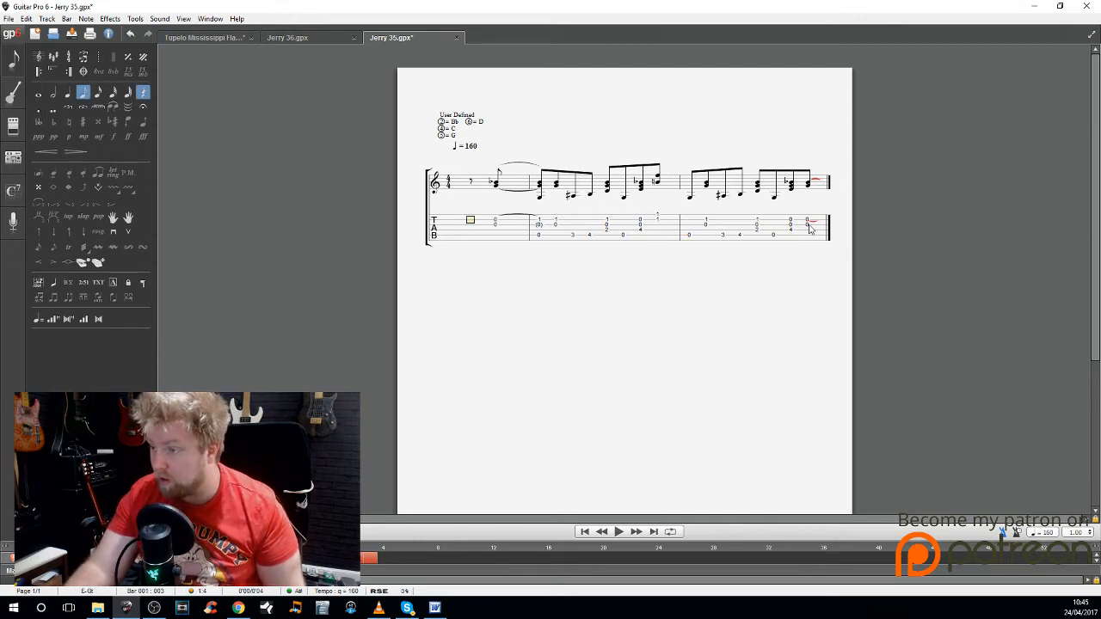
Step: Add an empty fourth bar at the end of the score and turn the Anacrusis (Pickup Bar) setting back on
key("Right")
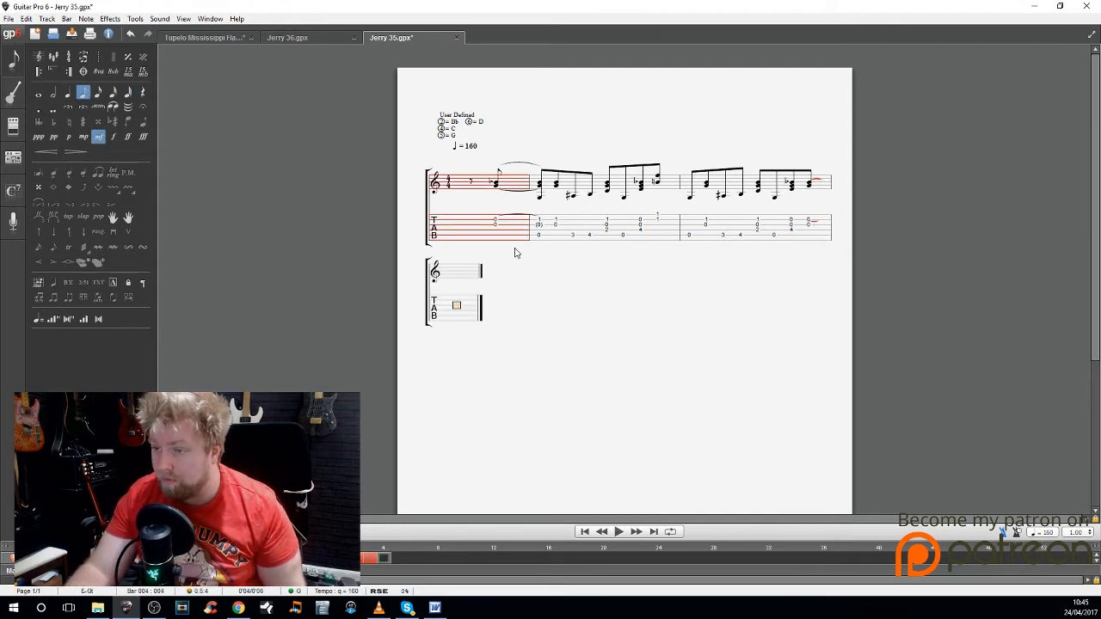
left_click(66, 18)
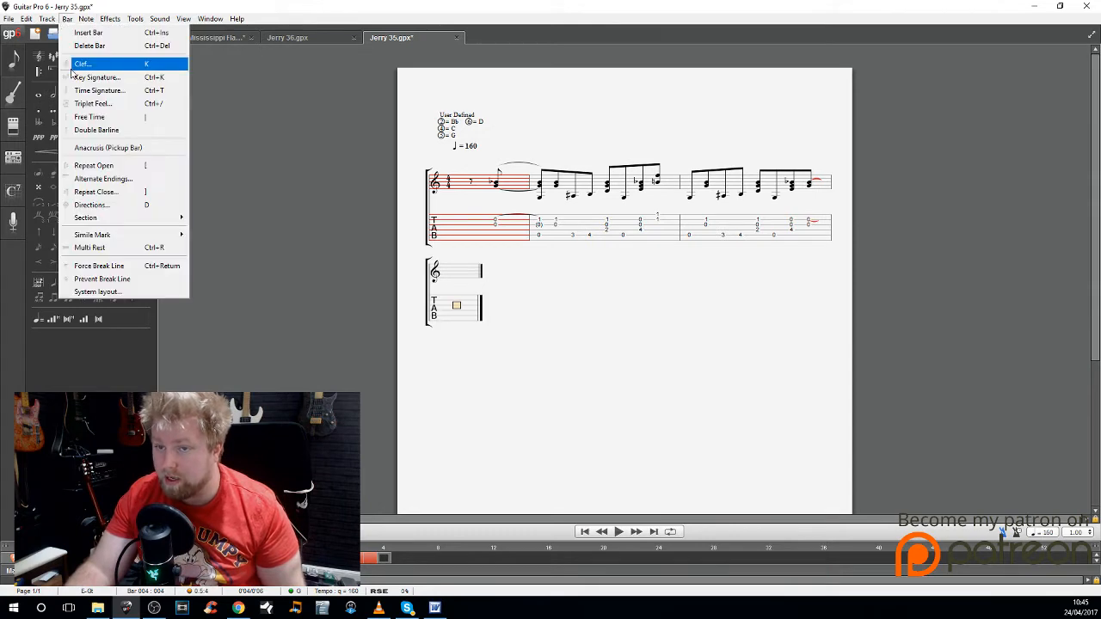
left_click(95, 148)
key("Up")
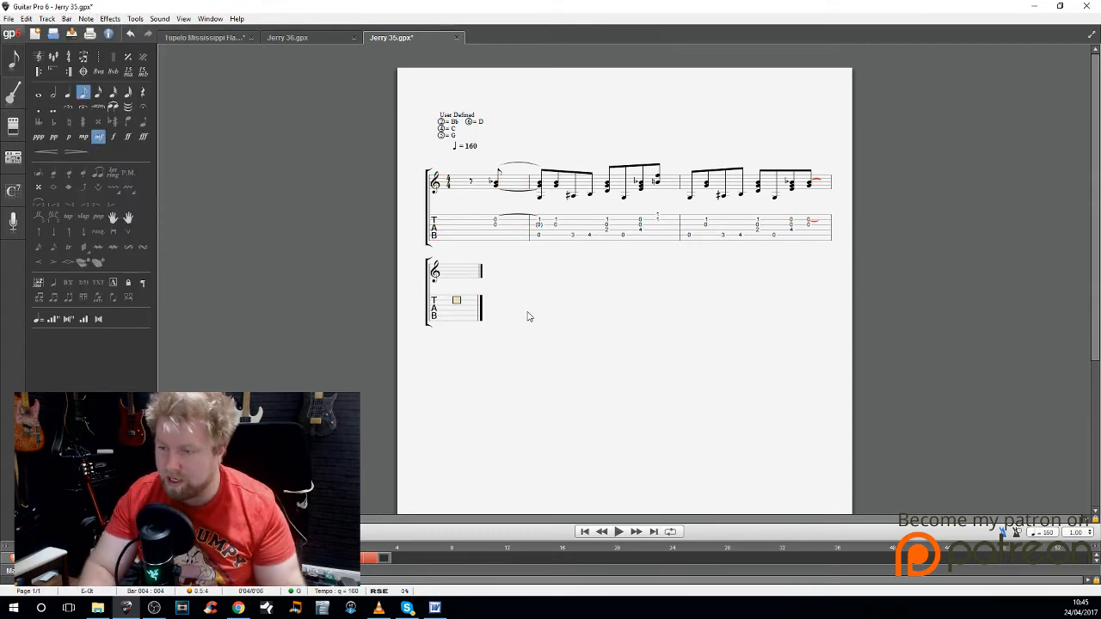
Step: Begin bar 4 with eighth notes at fret 1 on the second string and fret 2 on the third string
key("1")
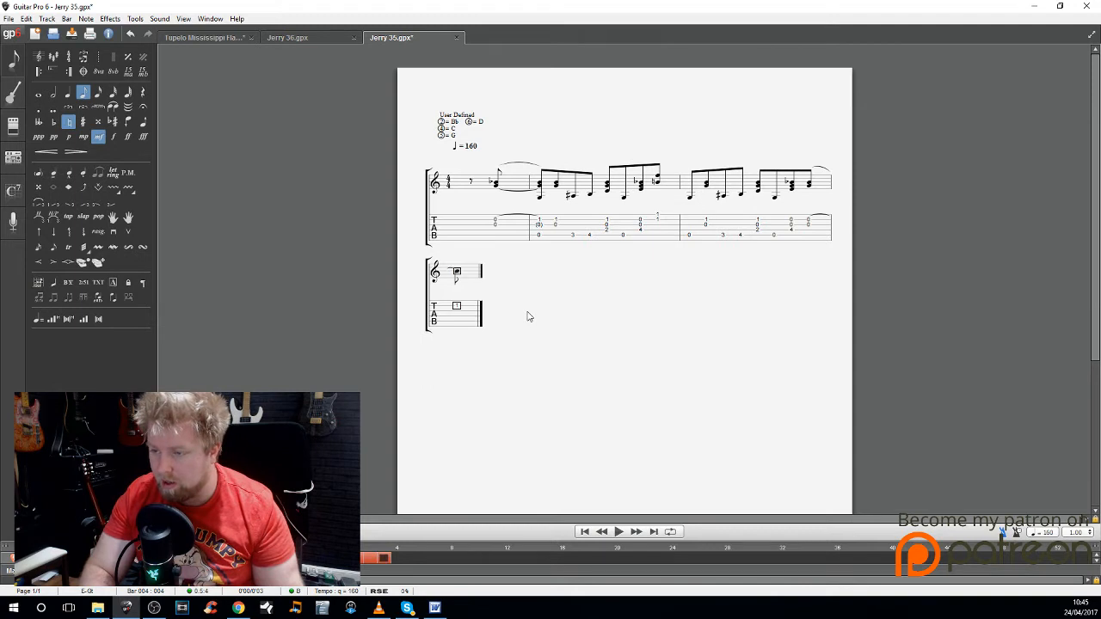
key("Up")
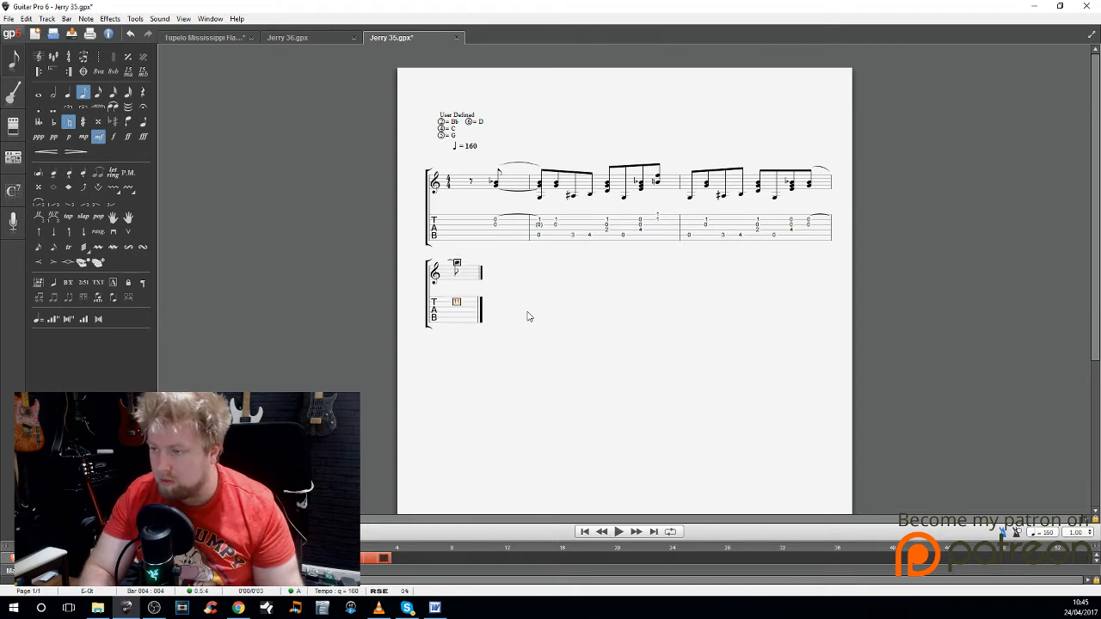
key("Delete")
key("1")
key("Right")
key("Down")
key("2")
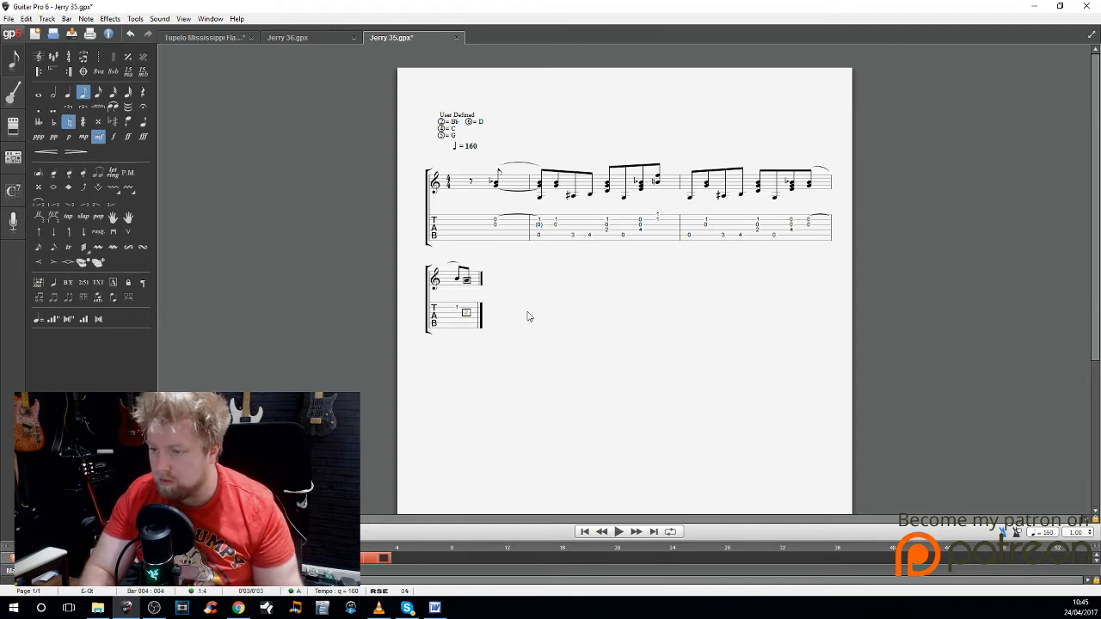
Step: Continue bar 4 with eighth notes at fret 2 on the fourth and third strings and a fret 2 quarter note on the second
key("Right")
key("Down")
key("Right")
key("Up")
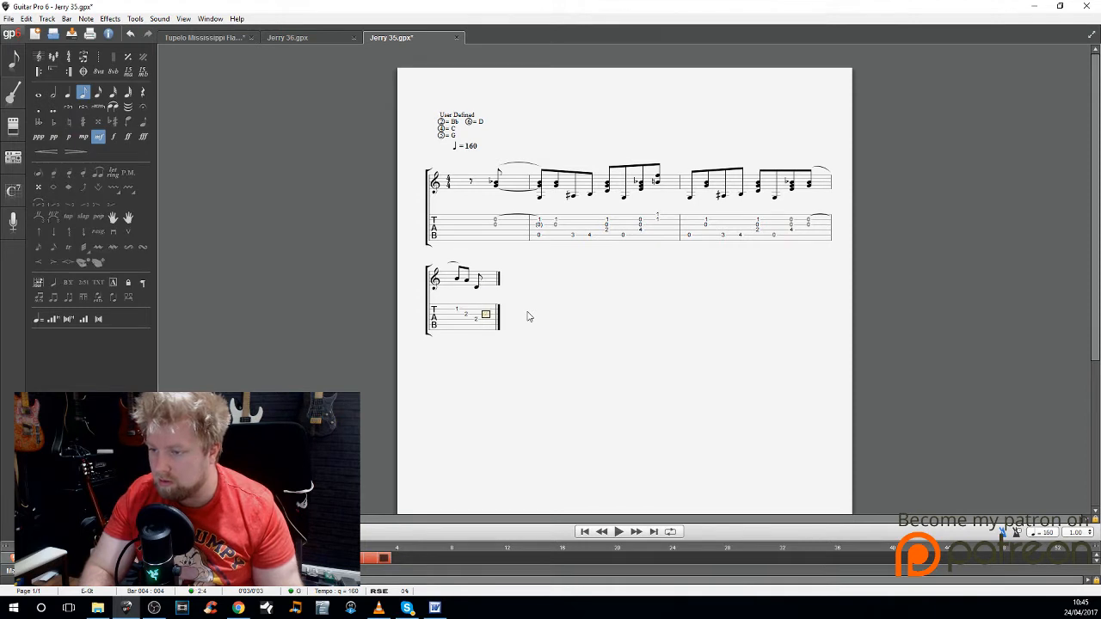
key("2")
key("Right")
key("Up")
key("2")
key("minus")
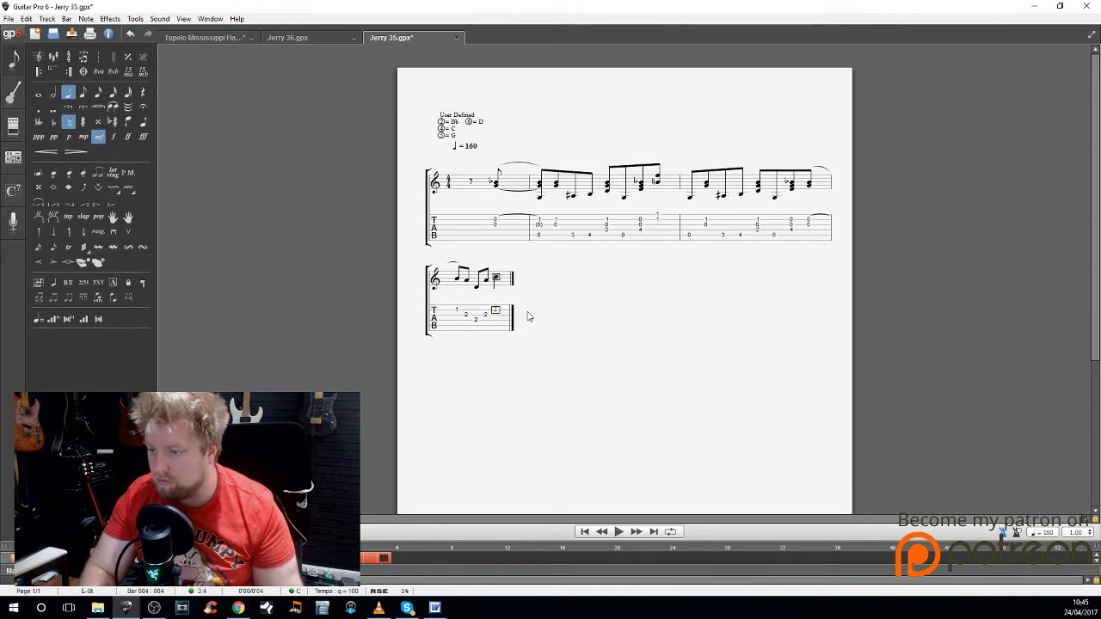
Step: Complete bar 4 with eighth notes at fret 2 on the third string and fret 2 on the fourth string
key("Right")
key("Down")
key("2")
key("plus")
key("Right")
key("Down")
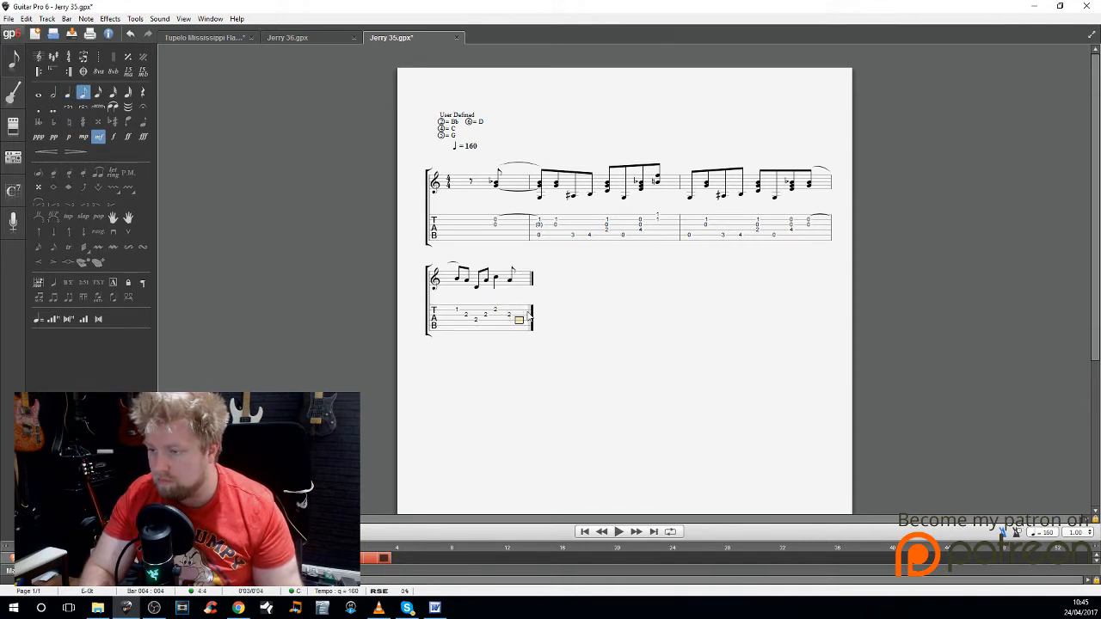
key("2")
Step: Start bar 5 with a dotted quarter note at fret 1 on the fourth string and two fret 2 eighth notes on the third
key("Right")
key("minus")
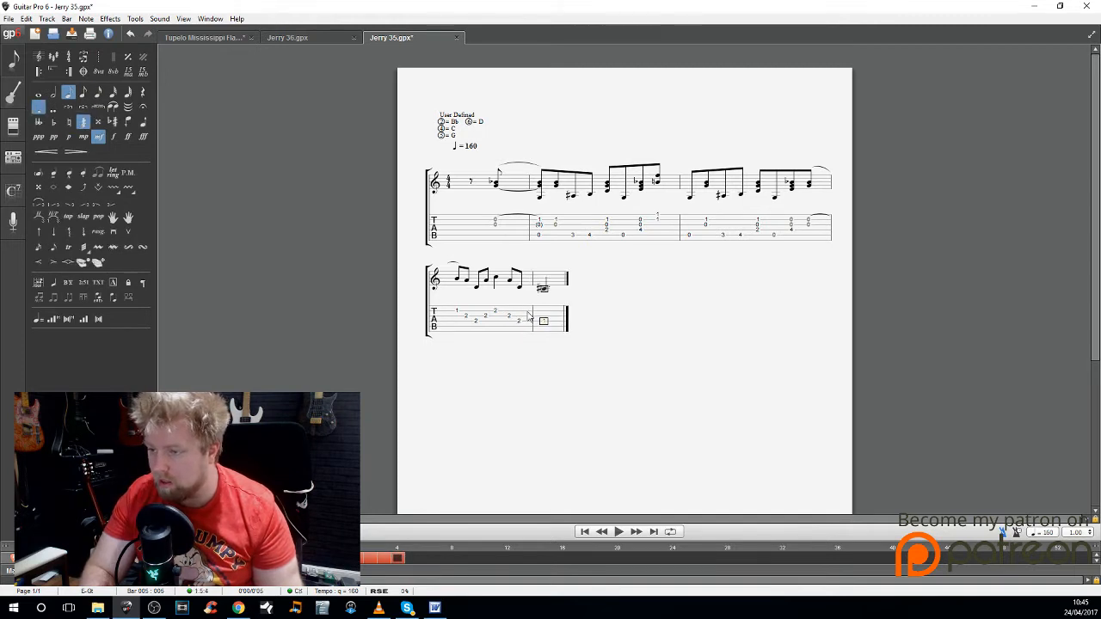
key("Right")
key("Up")
key("2")
key("plus")
key("period")
key("Right")
key("2")
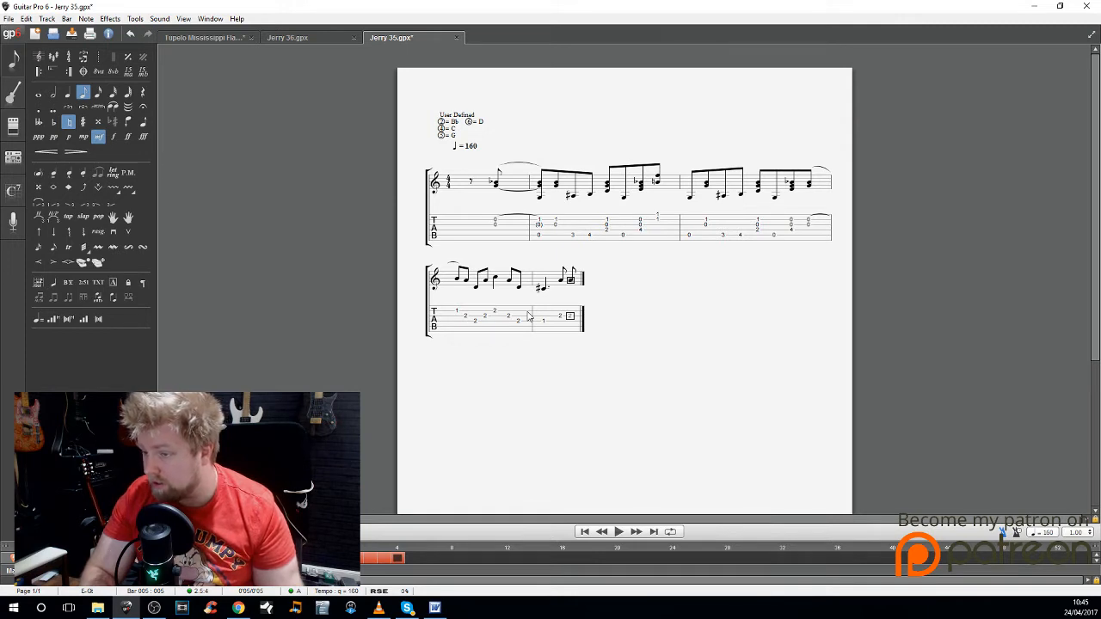
Step: Finish bar 5 with two more fret 2 notes on the third string, an eighth note and a quarter note
key("Right")
key("2")
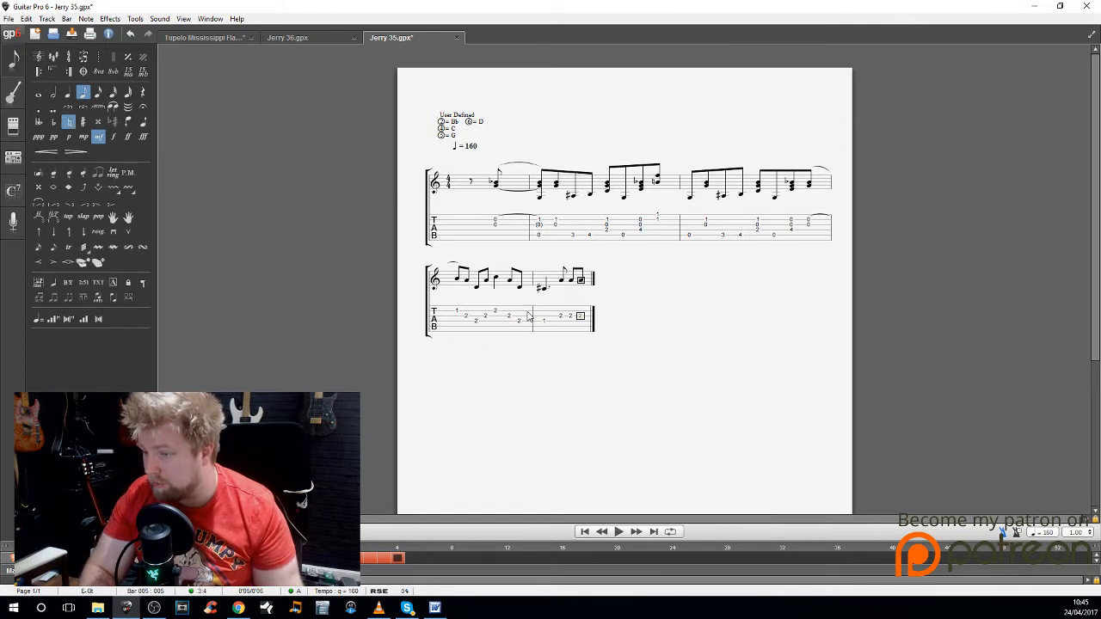
key("Right")
key("2")
key("Right")
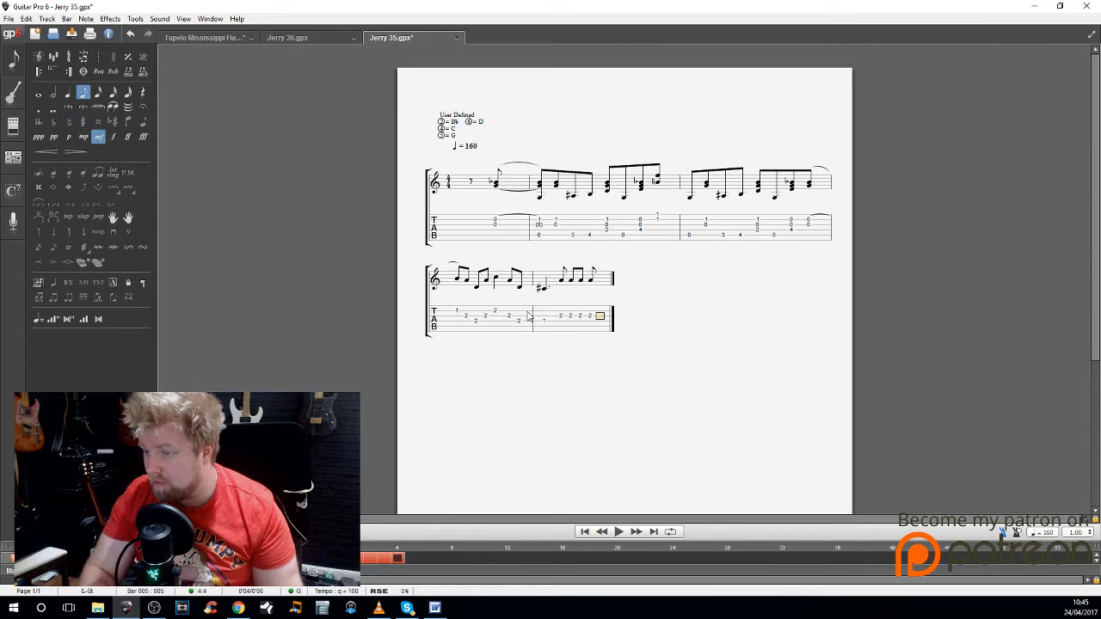
key("Left")
key("minus")
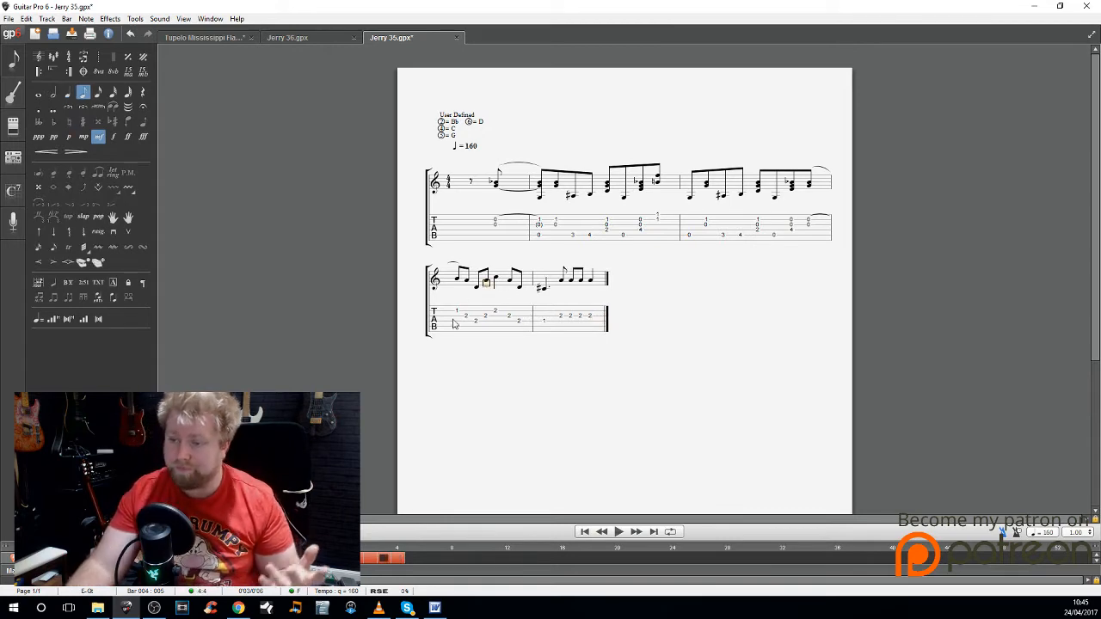
Step: Clear all the notes from bars 4 and 5
left_click_drag(455, 325, 616, 354)
key("Delete")
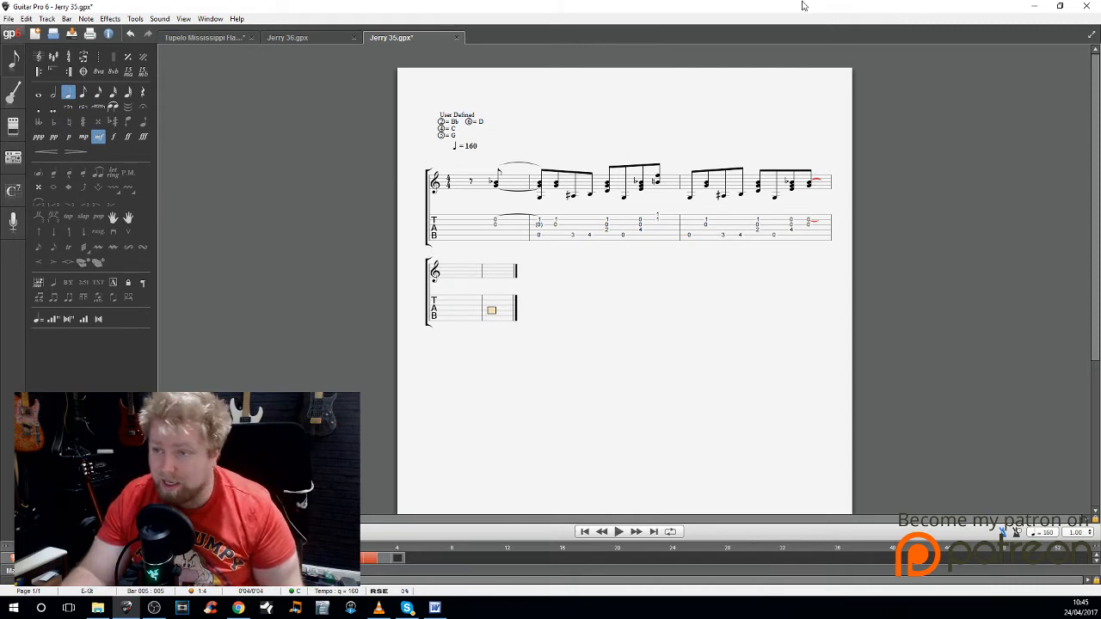
Step: Switch to the viewer's e-mail in Gmail and read the second question about adding notes and chord names to transcriptions
left_click(1033, 6)
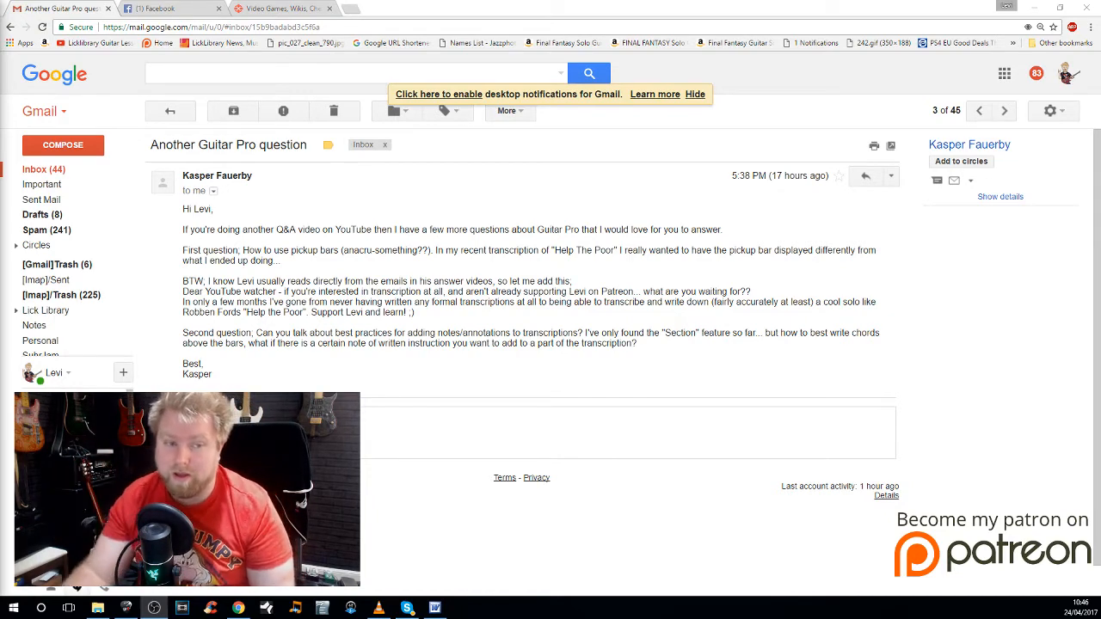
triple_click(202, 333)
left_click(302, 333)
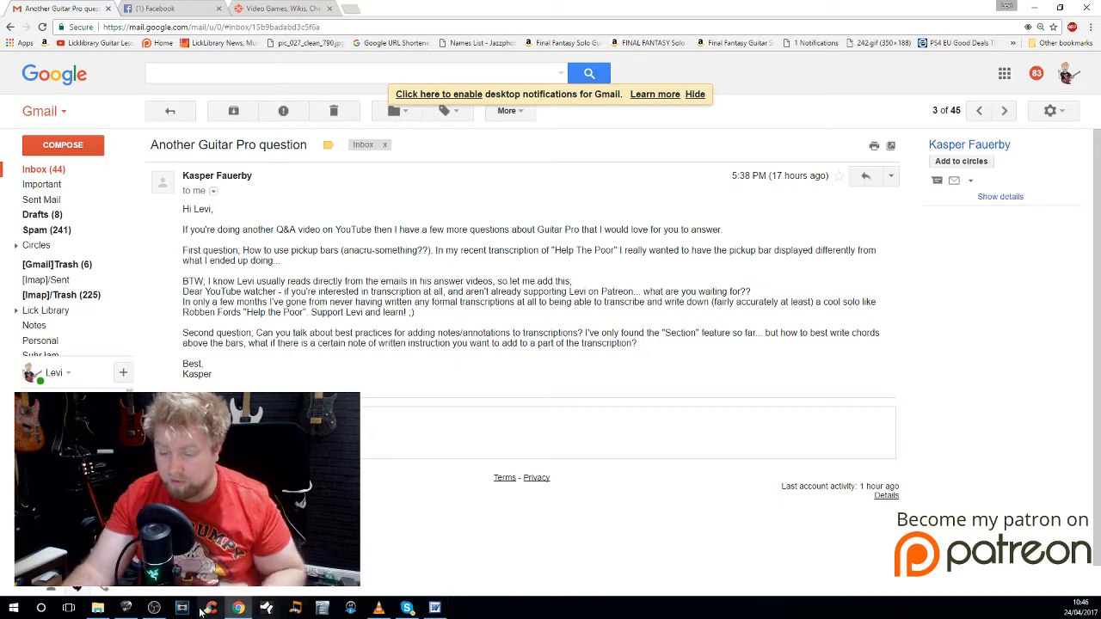
Step: Switch back to Guitar Pro, delete the two empty bars at the score's end and stretch the remaining bars across the page
left_click(127, 608)
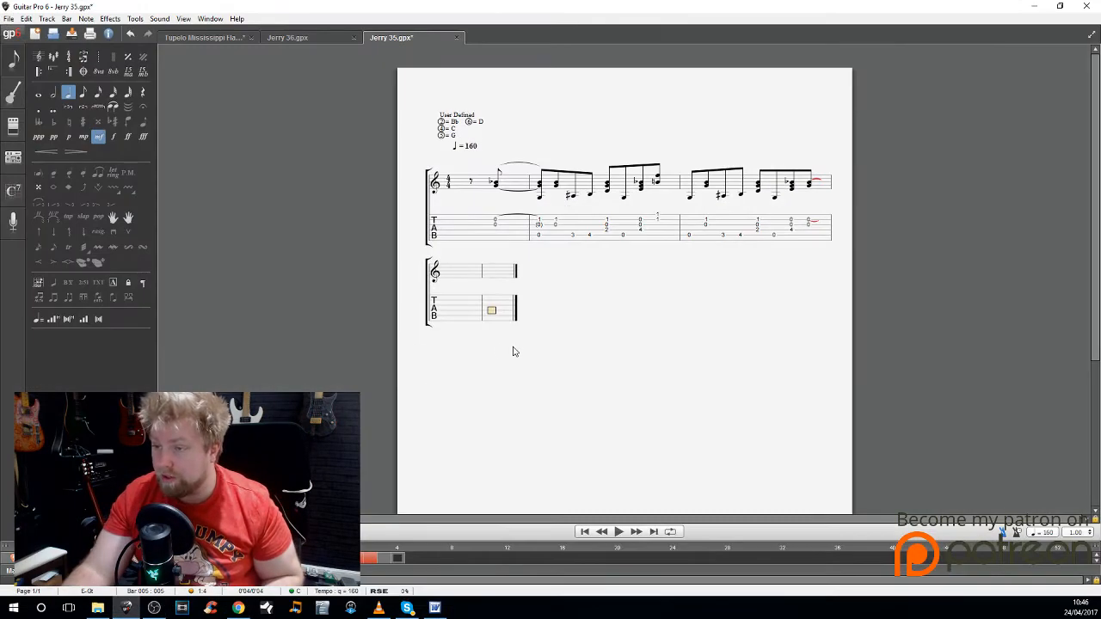
left_click(455, 318)
key("ctrl+Delete")
key("ctrl+Delete")
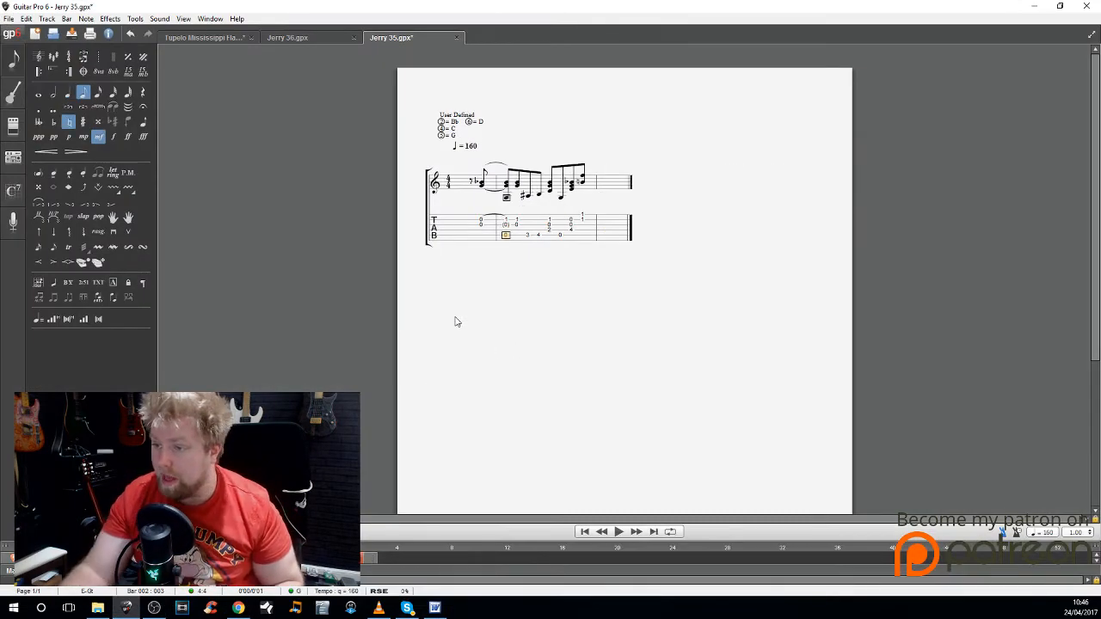
key("ctrl+z")
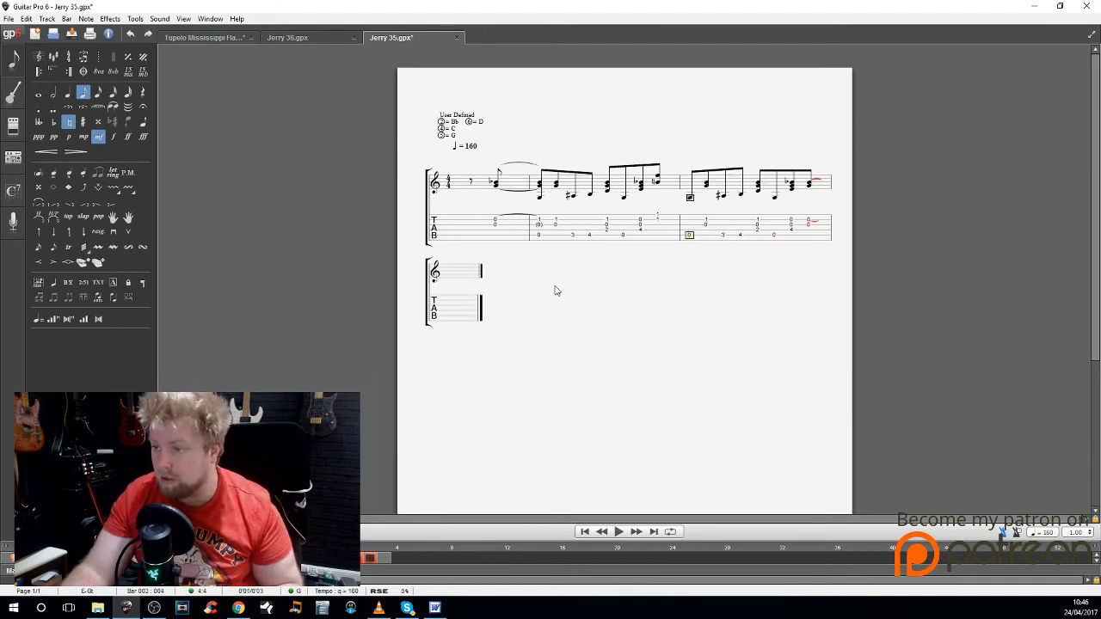
left_click(470, 317)
key("ctrl+Delete")
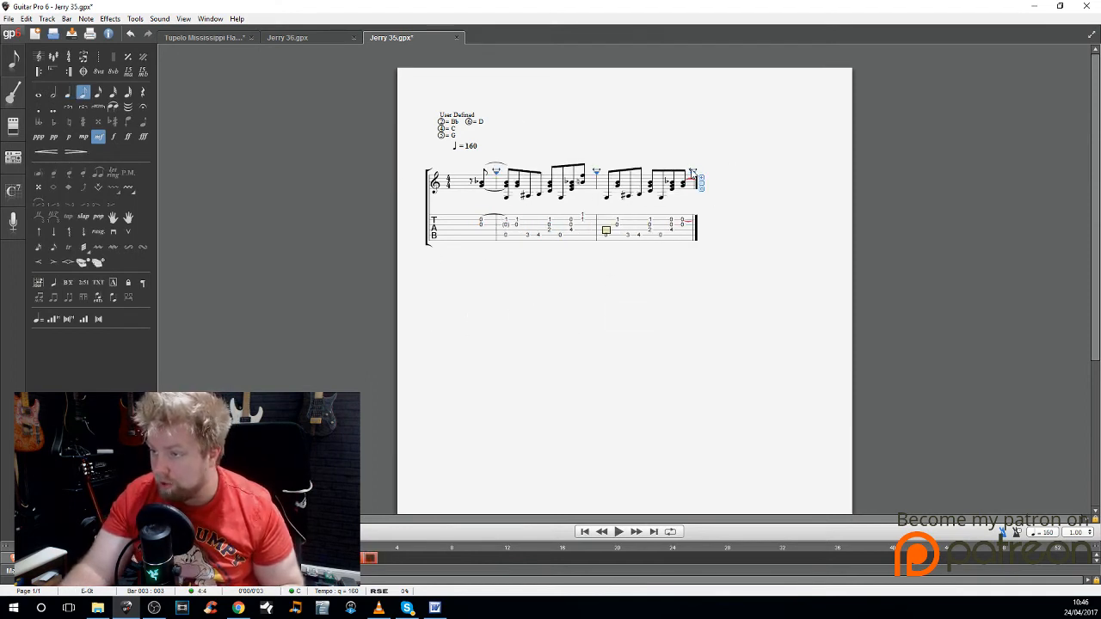
left_click_drag(692, 173, 892, 183)
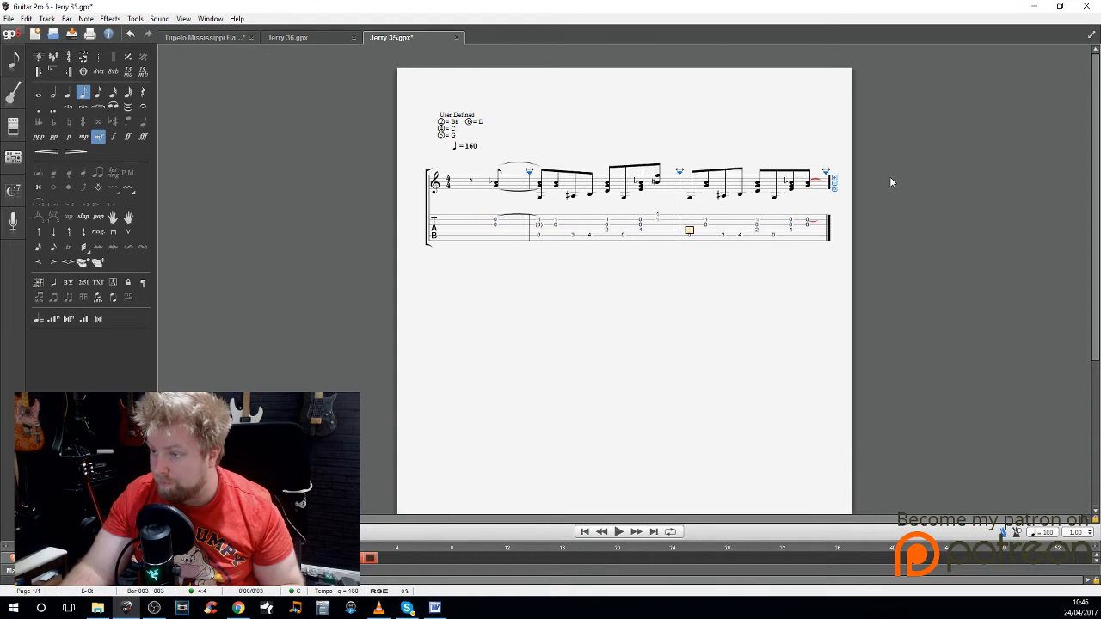
Step: Add the chord name G above the first beat of bar 2
left_click(539, 220)
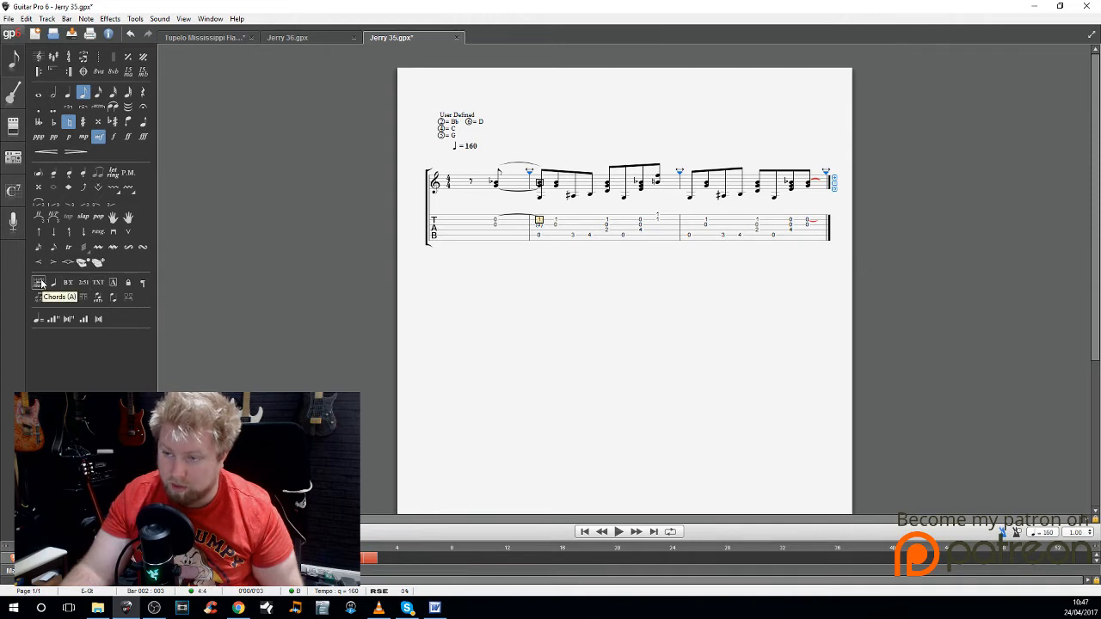
left_click(40, 283)
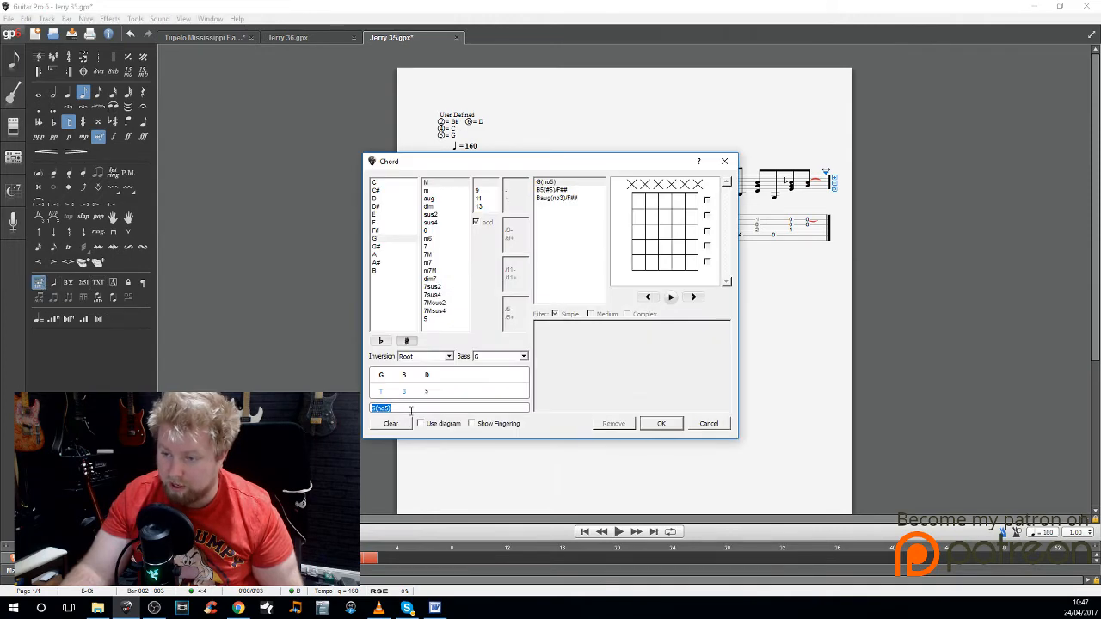
left_click(404, 409)
left_click_drag(392, 409, 371, 406)
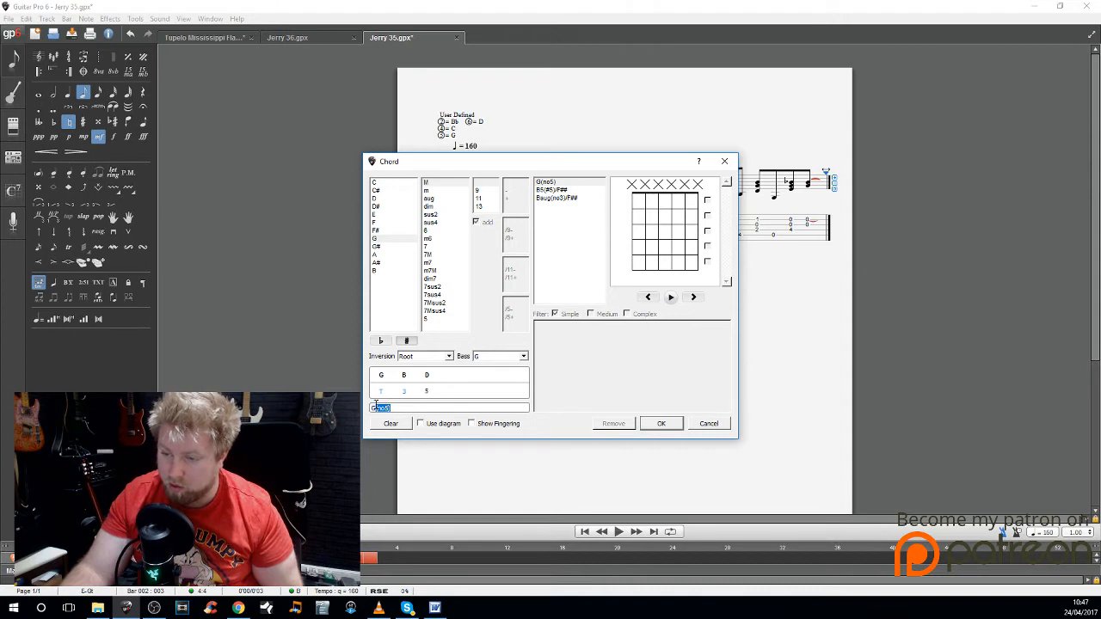
type("G")
key("Return")
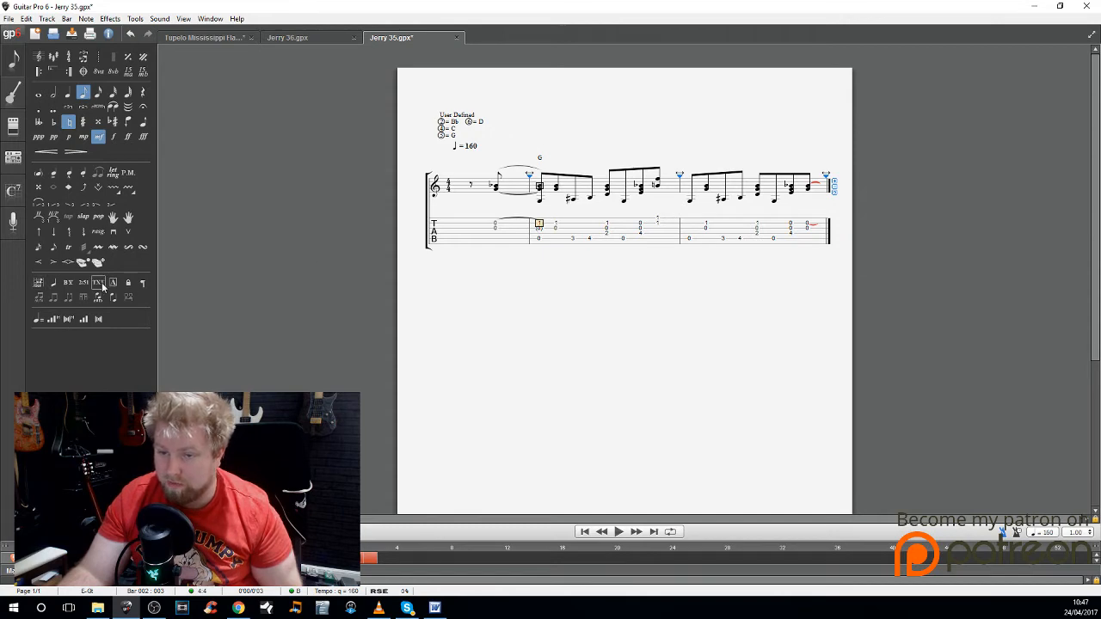
Step: Add the free text "agressive" above the first beat of bar 2
left_click(102, 287)
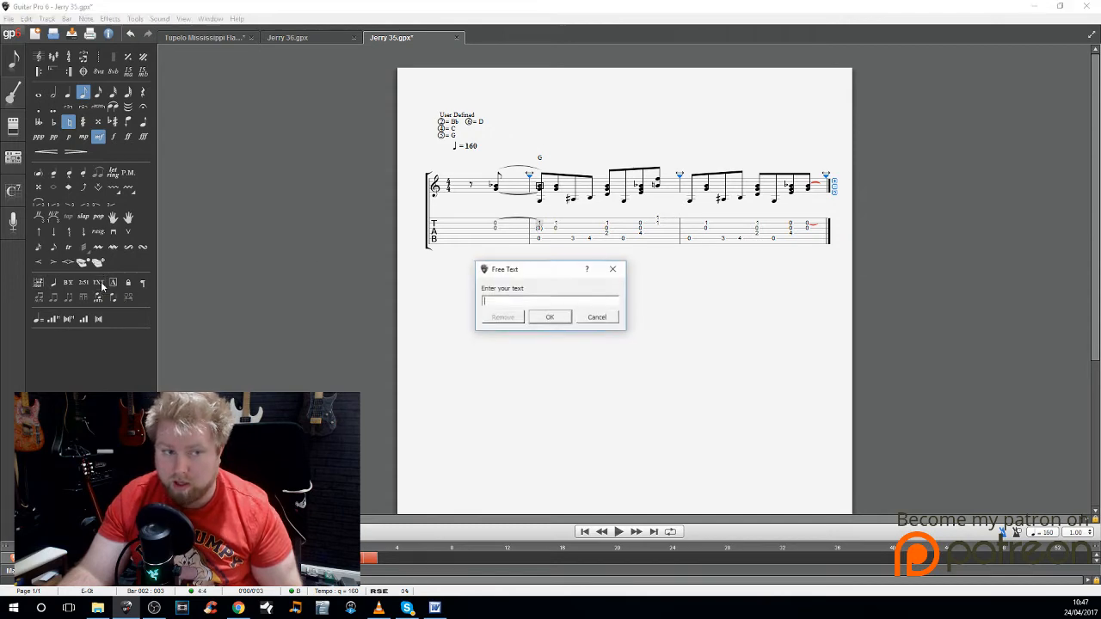
type("agressive")
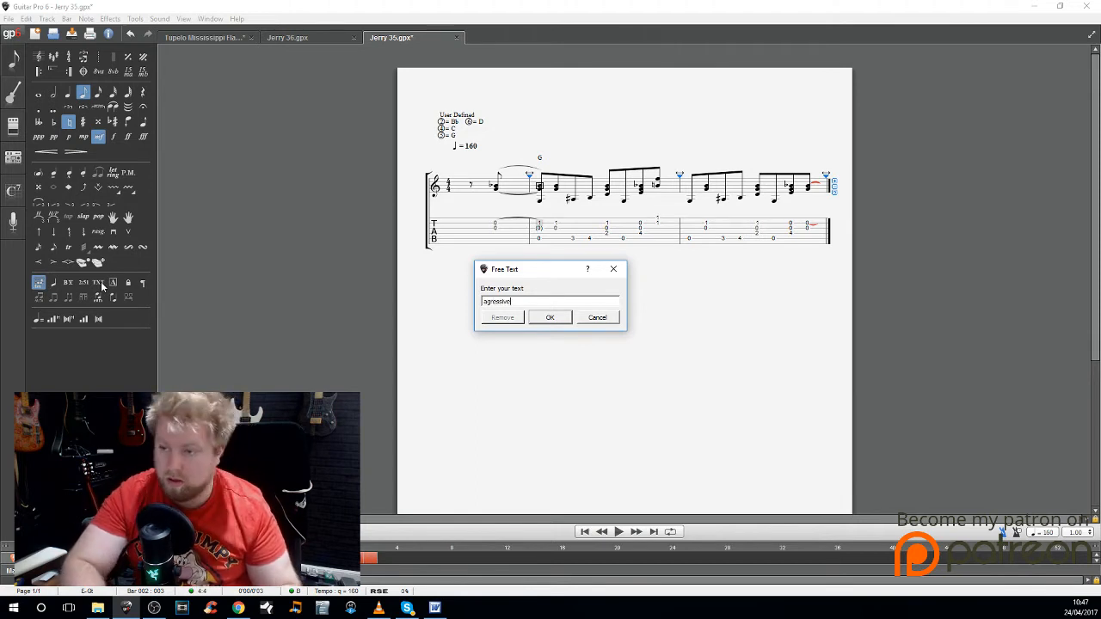
key("Return")
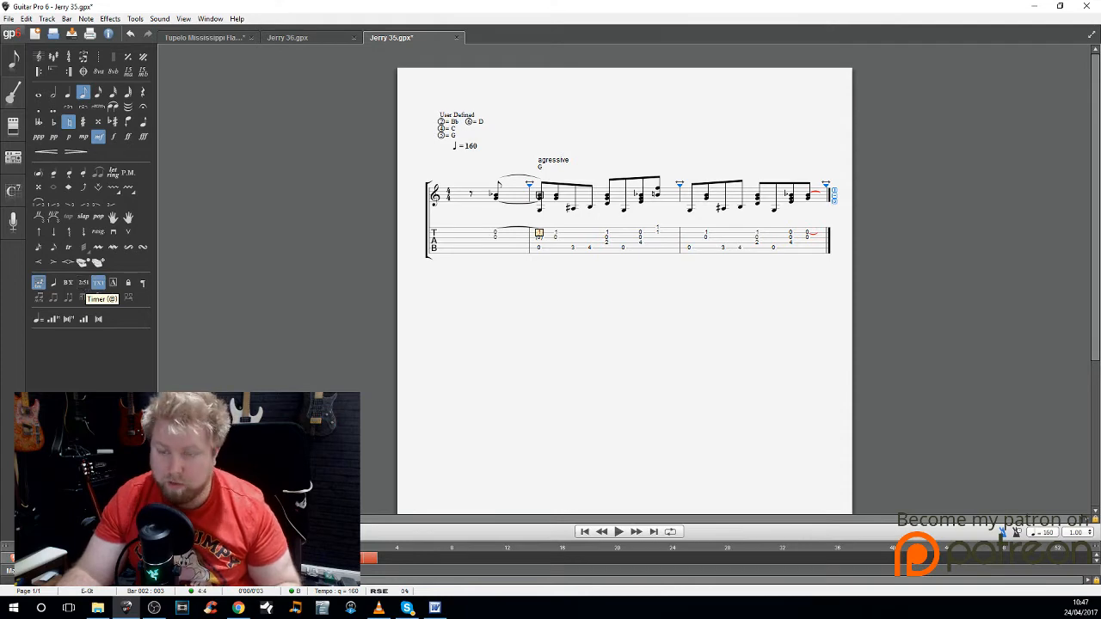
Step: Review the stylesheet's font settings for texts and chord names, closing it without making changes
key("F7")
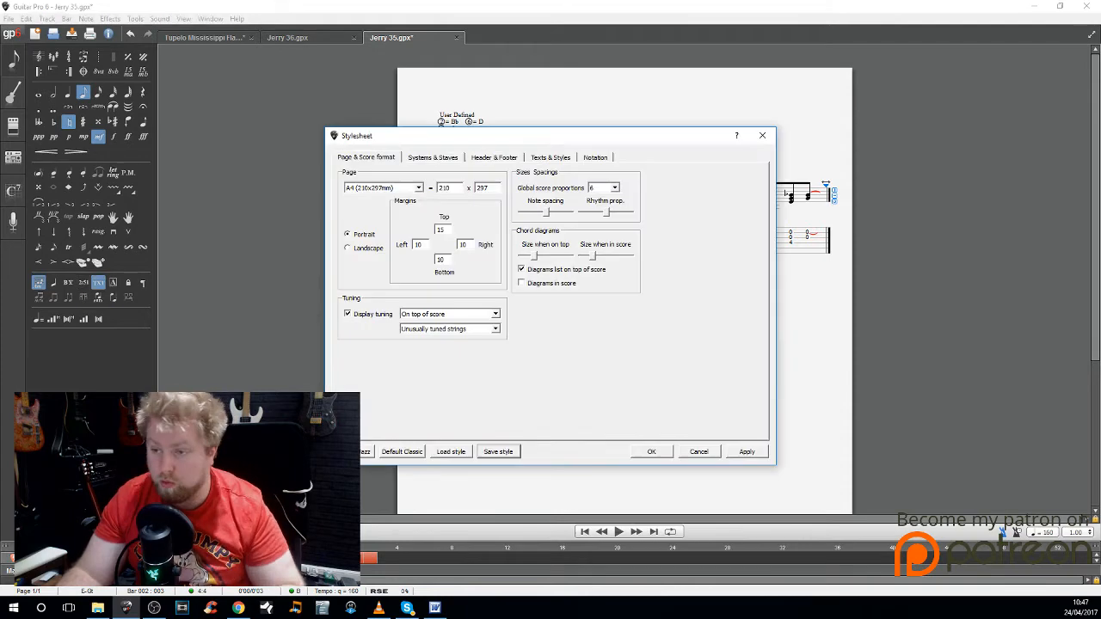
left_click(562, 161)
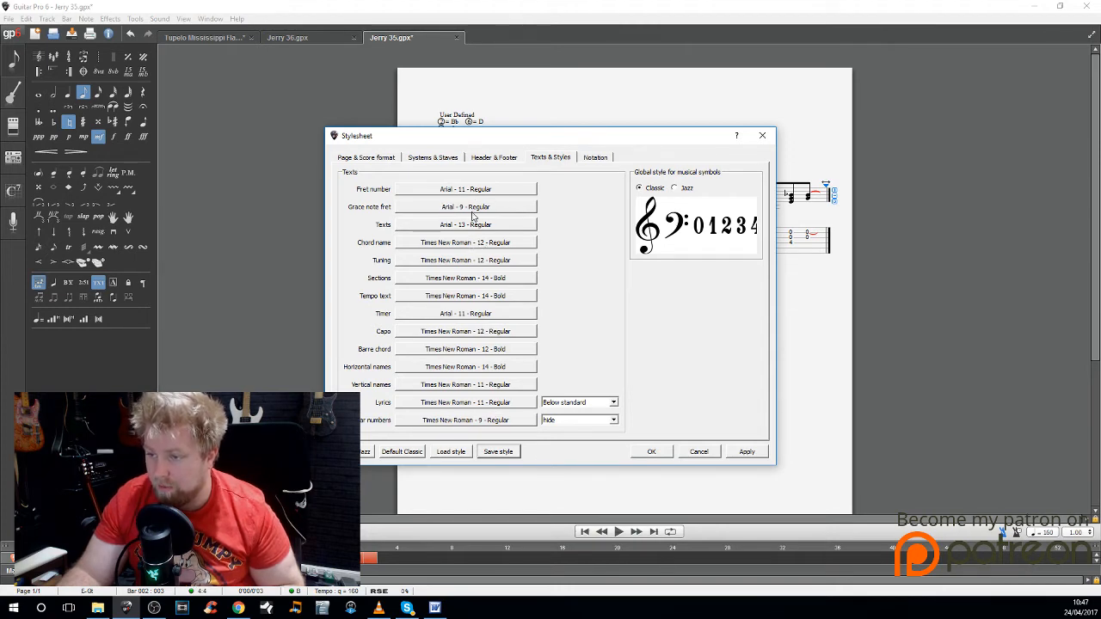
left_click(710, 453)
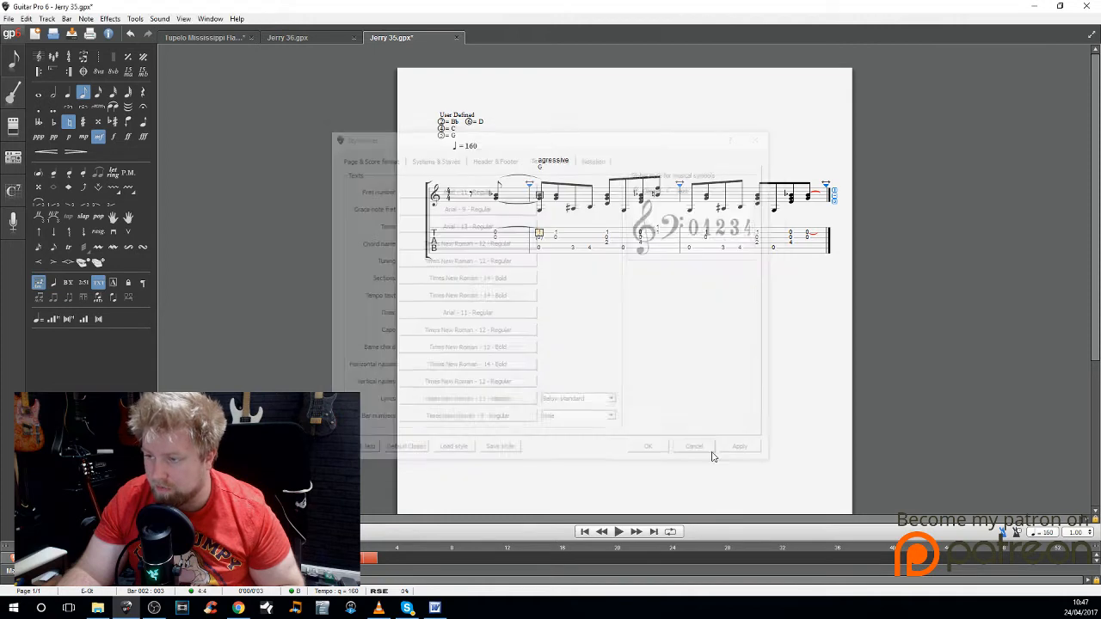
Step: Remove the free text from the first beat of bar 2
key("t")
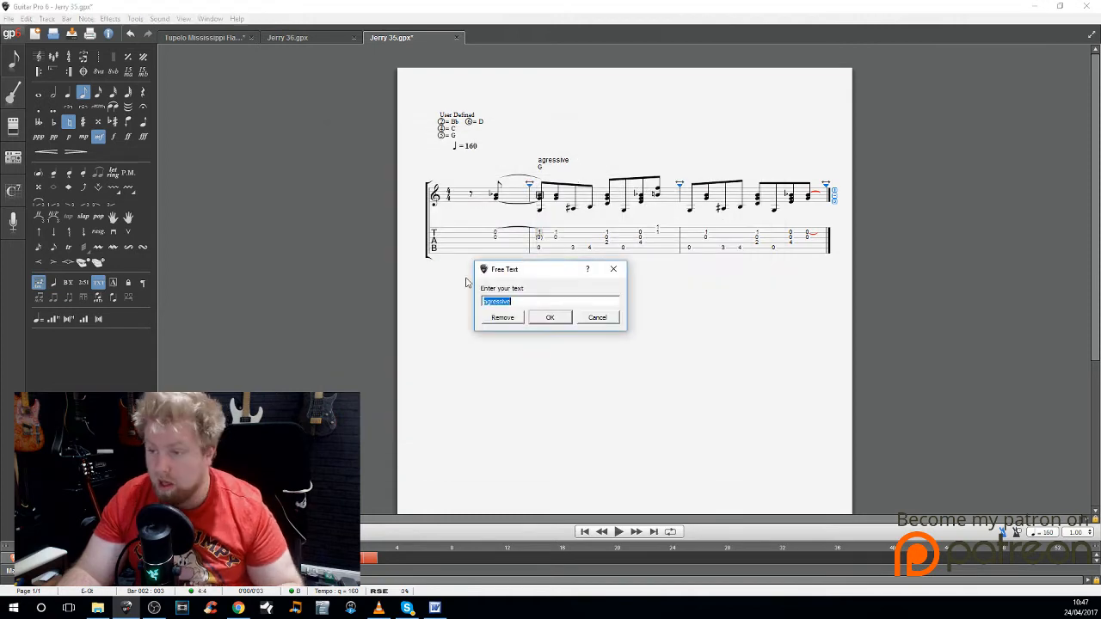
left_click(515, 318)
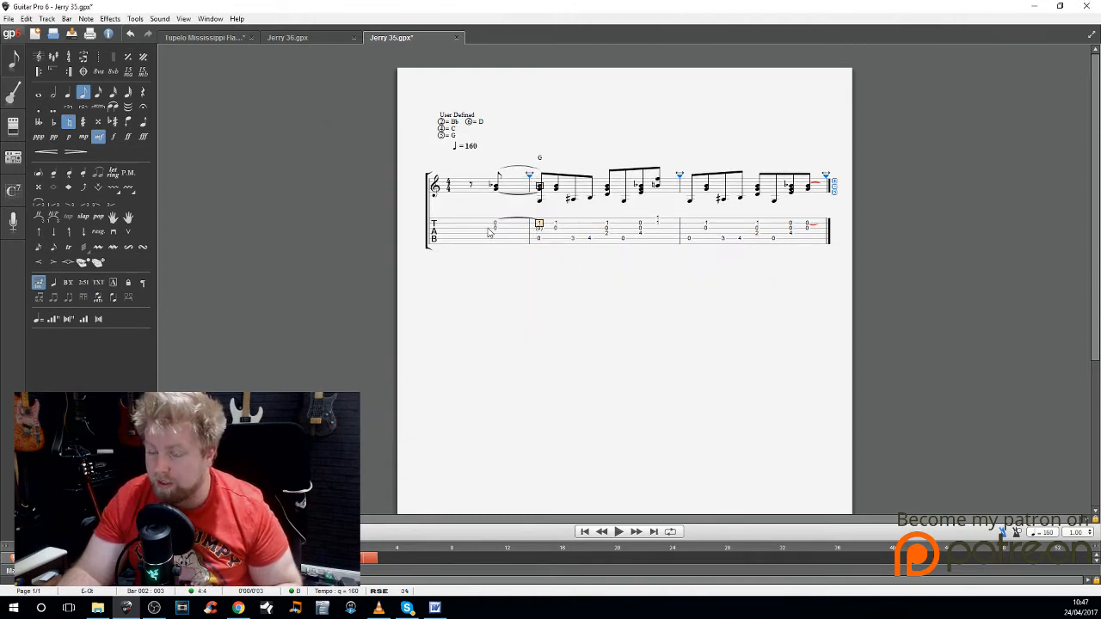
Step: Open the recent score Tupelo Mississippi Flash.gpx and select the first beat of bar 9, where the repeat starts
left_click(8, 18)
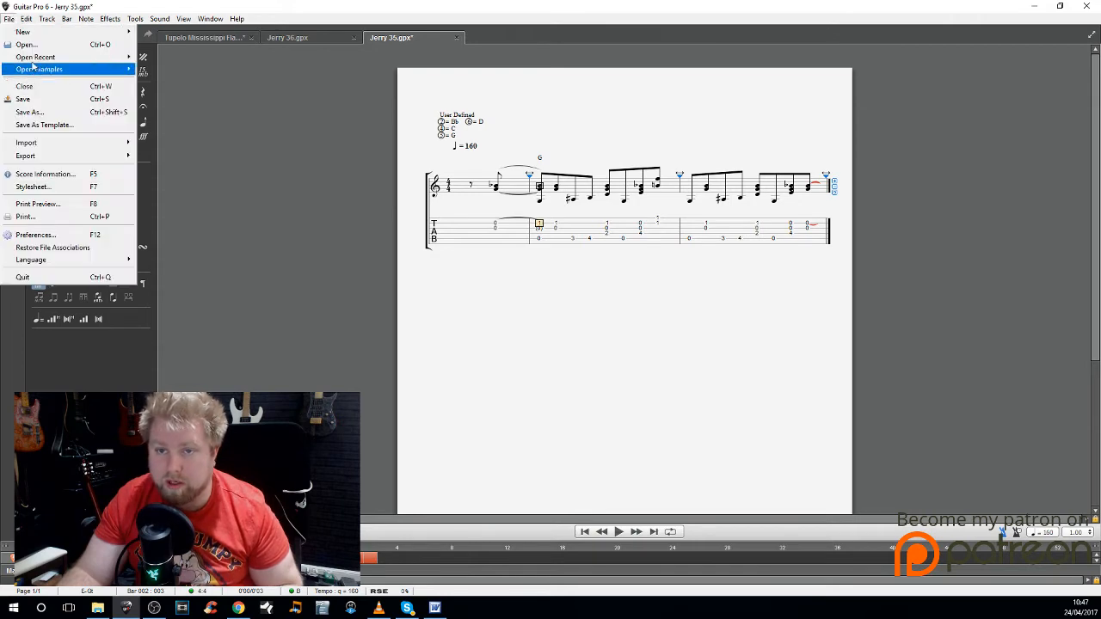
mouse_move(36, 60)
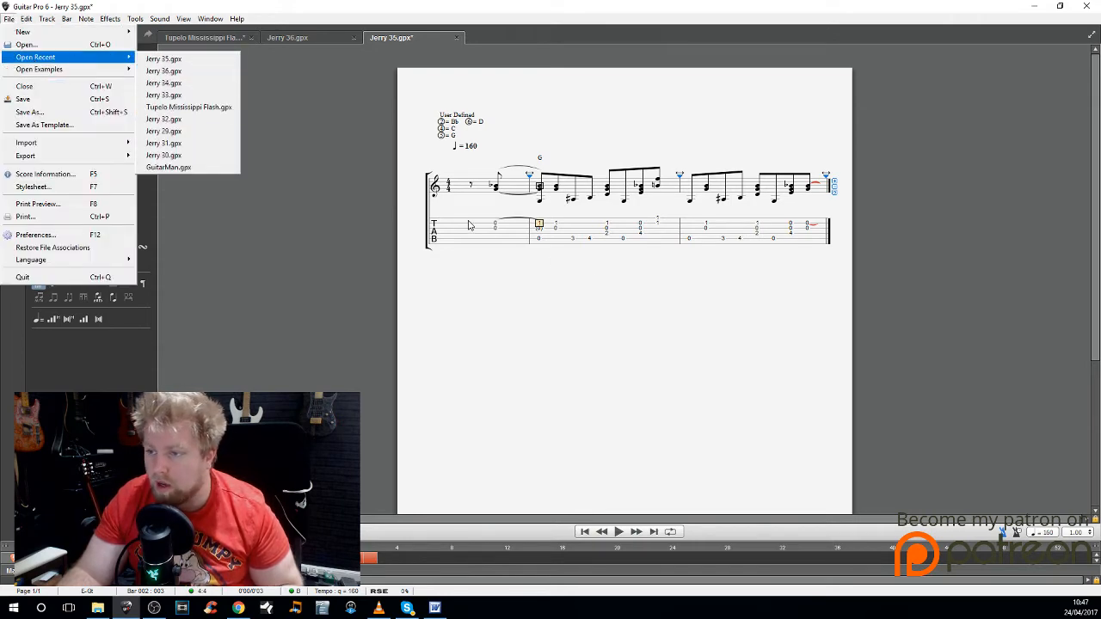
left_click(199, 108)
scroll(611, 310, "down", 2)
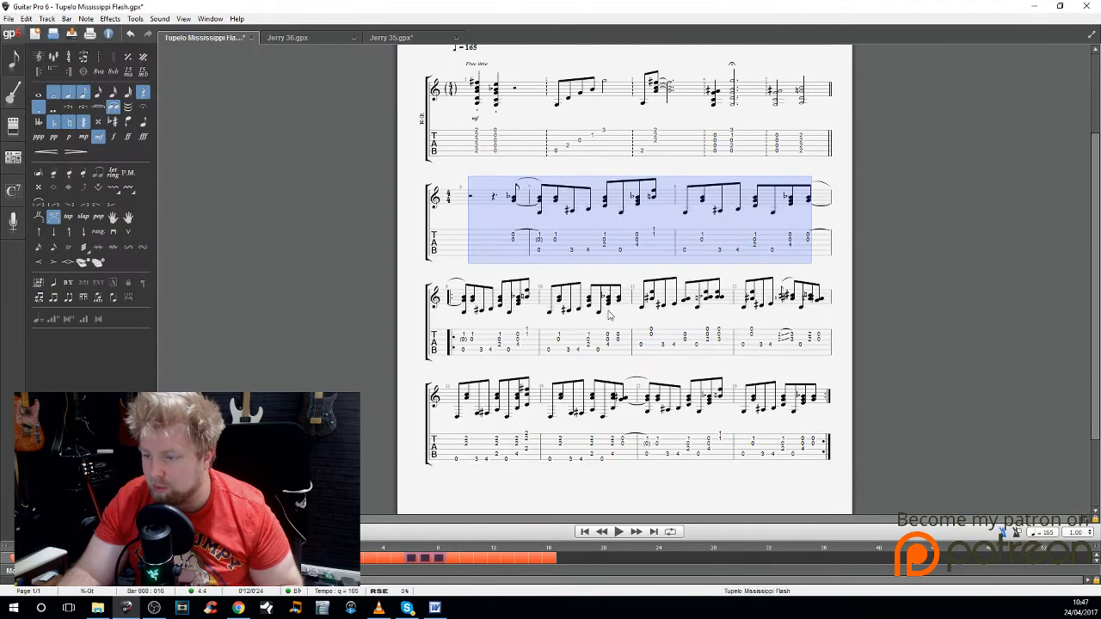
left_click(459, 282)
scroll(514, 299, "down", 1)
scroll(516, 314, "up", 2)
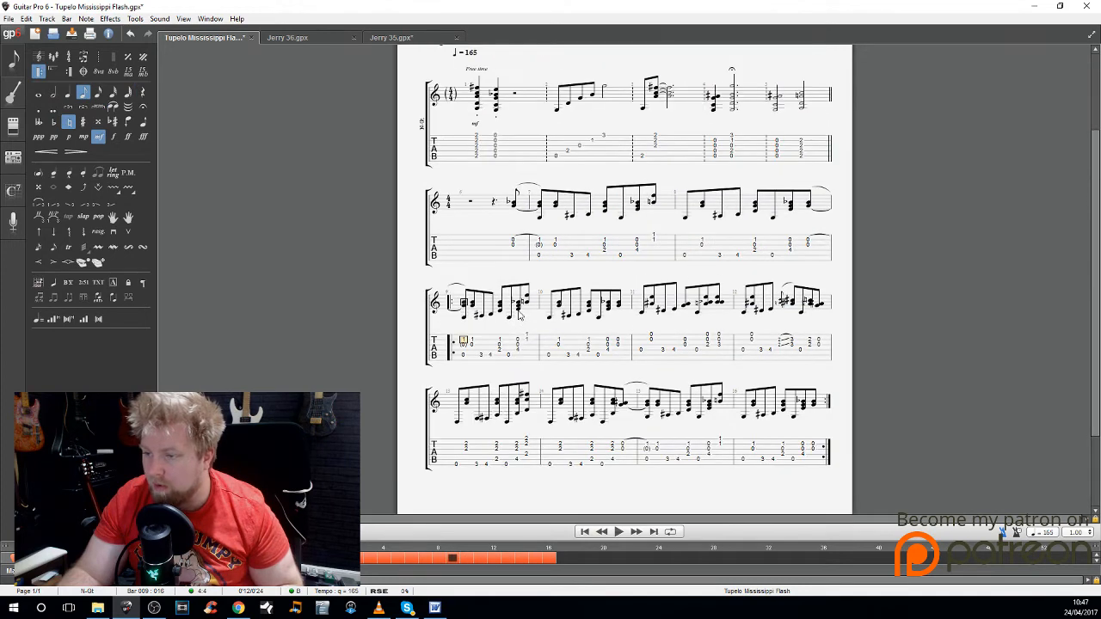
Step: Add the chord name G above the first beat of bar 9
scroll(517, 322, "down", 1)
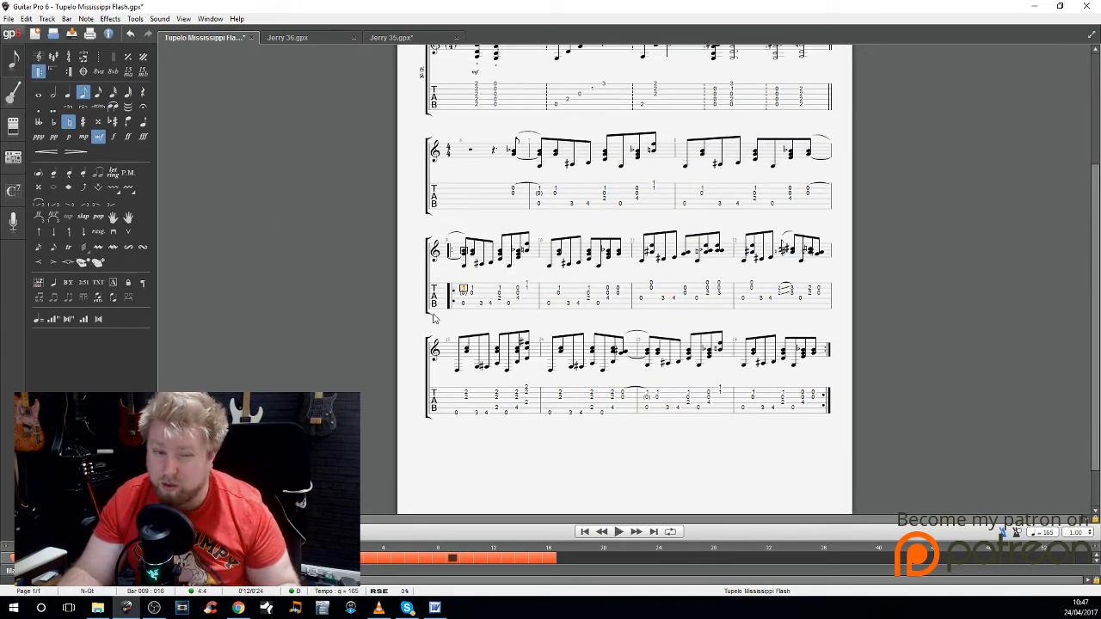
type("a")
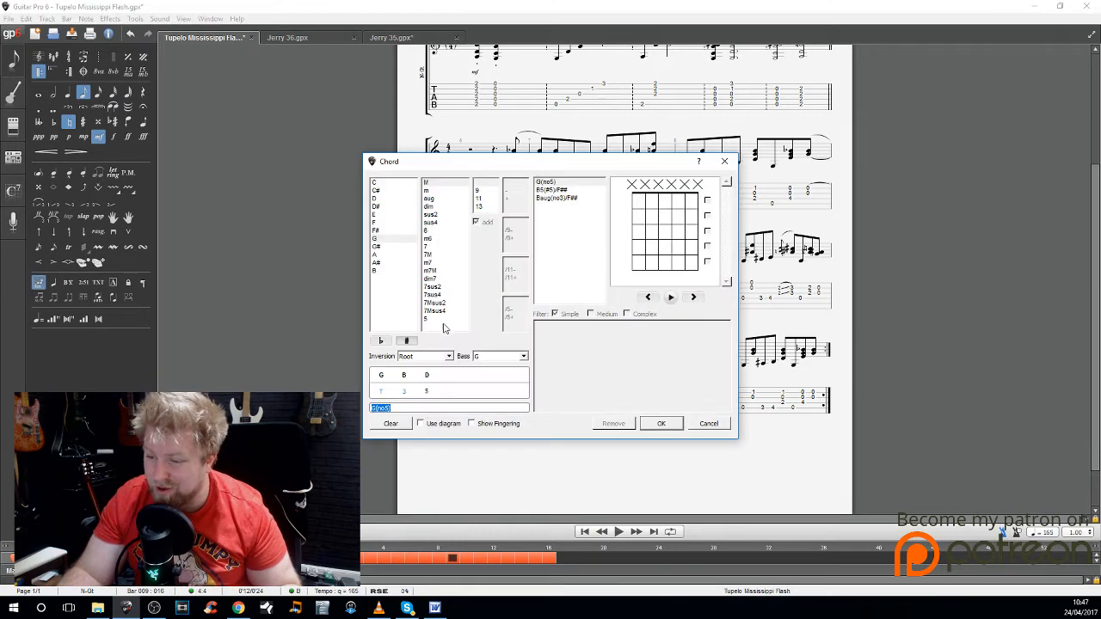
type("G")
key("Return")
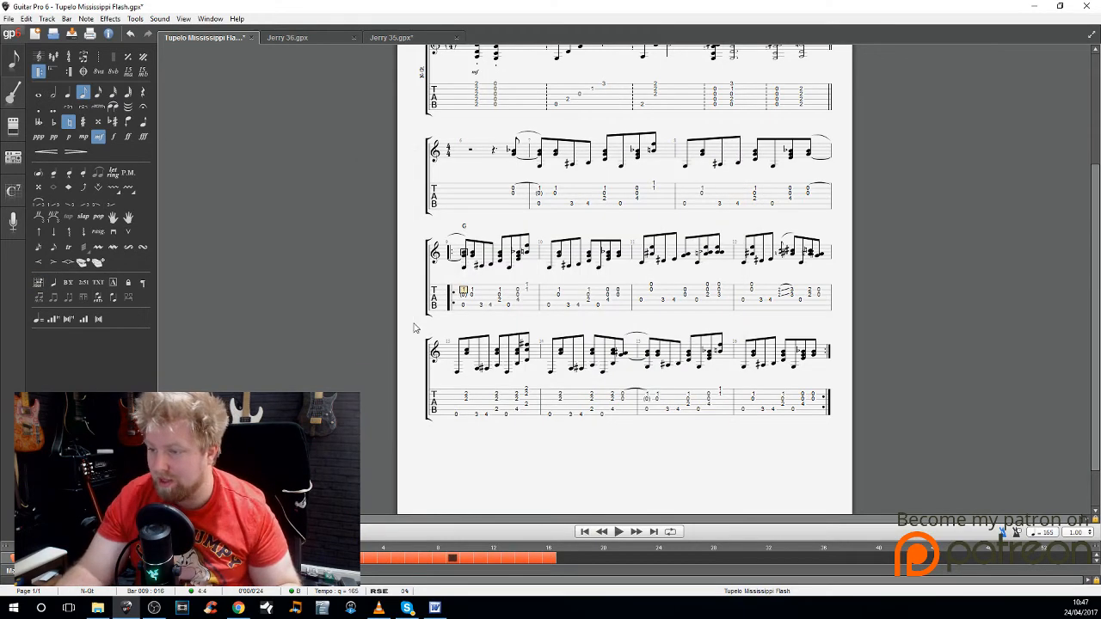
Step: Add the chord name C above the first beat of bar 11
key("ctrl+Right")
key("ctrl+Right")
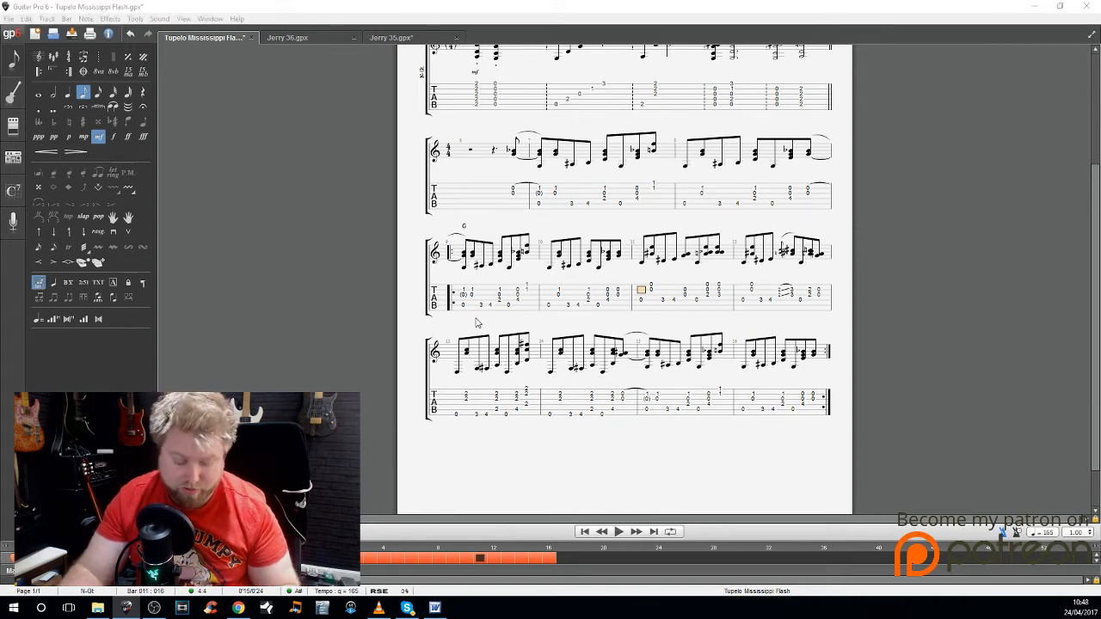
key("a")
key("Return")
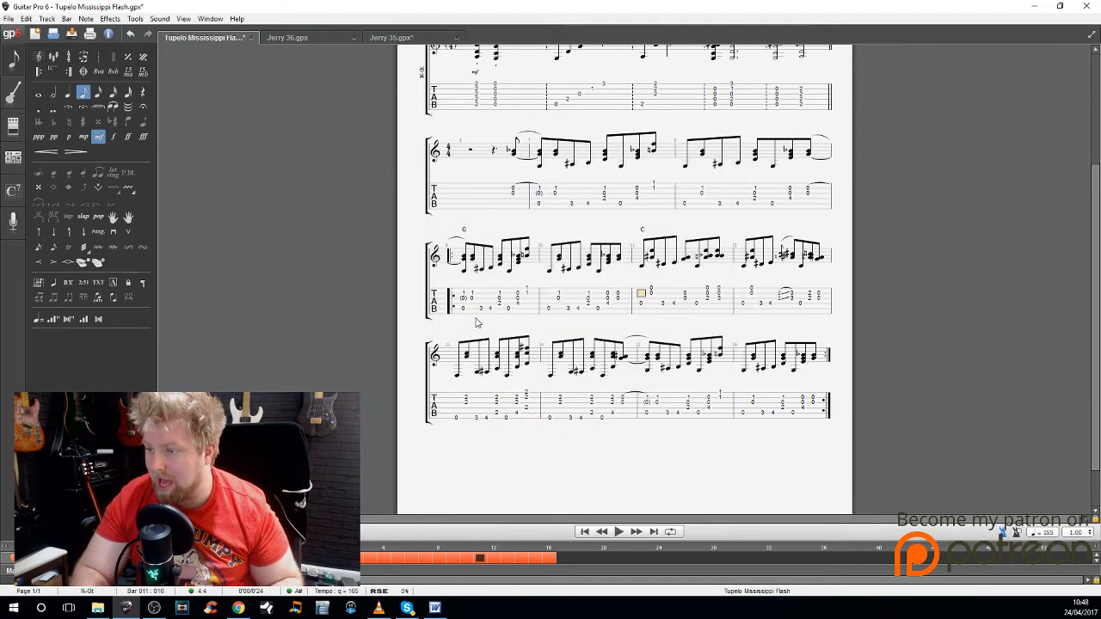
Step: Add the chord name D above the first beat of bar 13
key("ctrl+Right")
key("ctrl+Right")
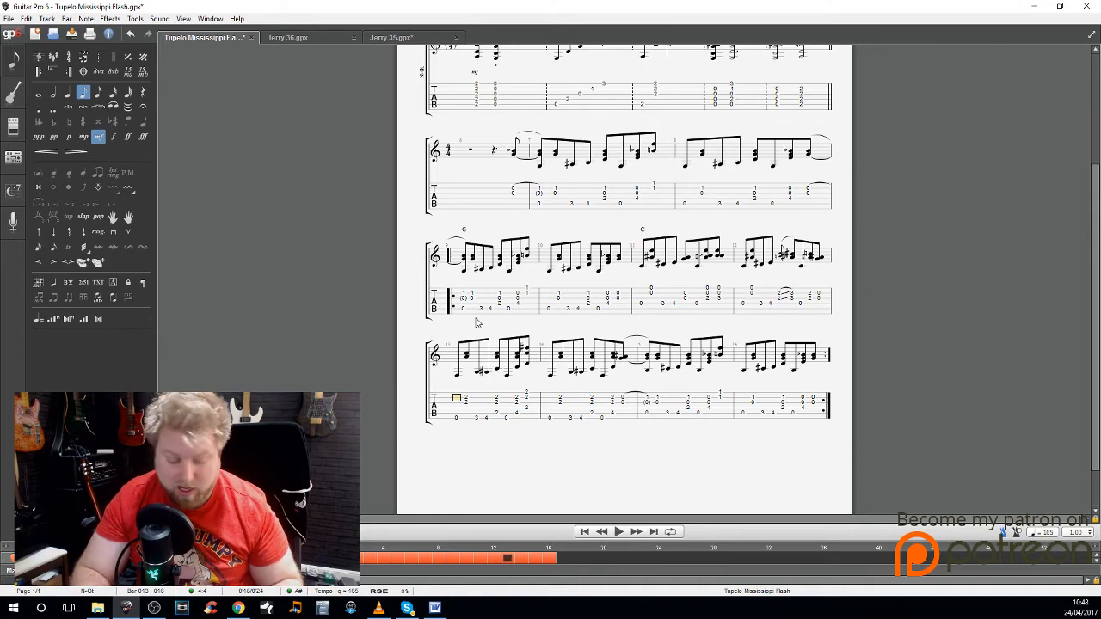
type("aD")
key("Return")
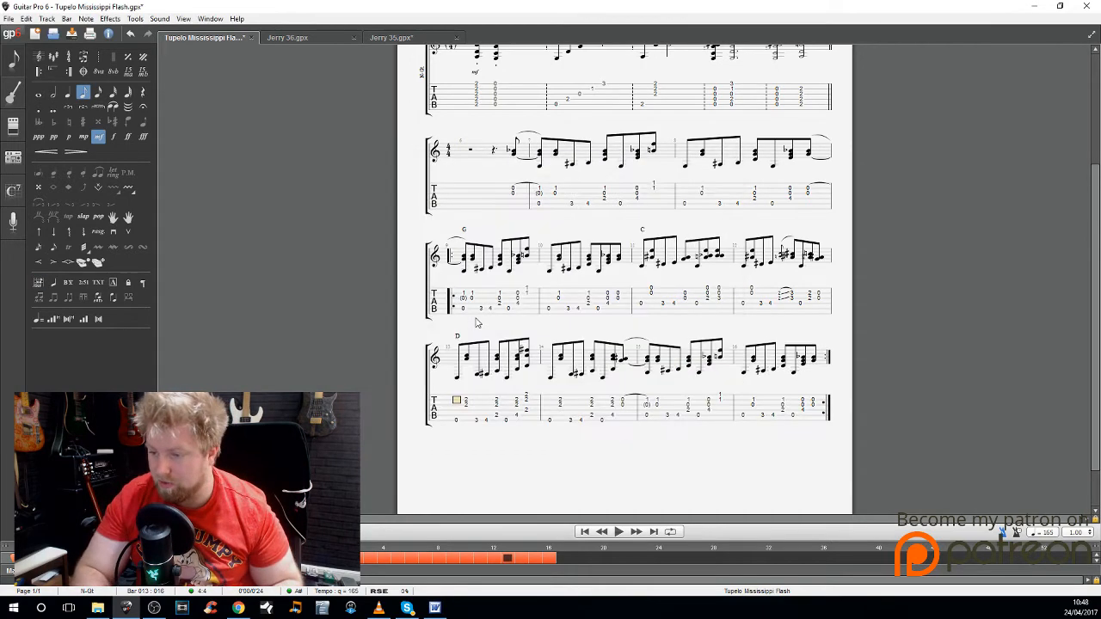
Step: Add the chord name G above the first beat of bar 15
key("ctrl+Right")
key("ctrl+Right")
type("a")
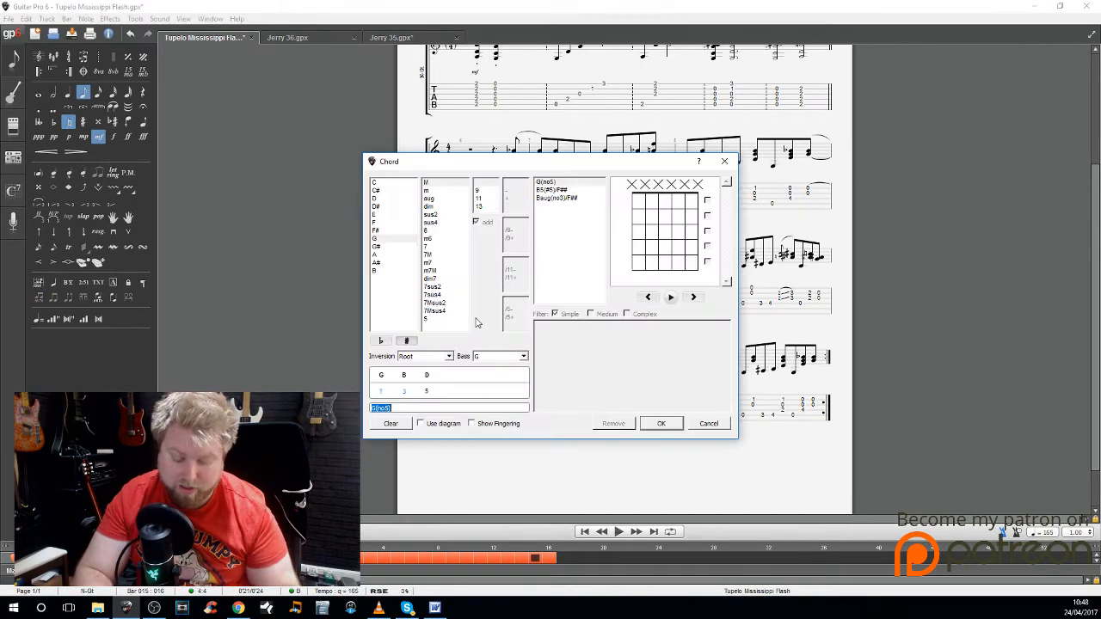
type("G")
key("Return")
Step: Return to the first beat of bar 9 and try to rename its chord to G7
key("Left")
key("Left")
key("Left")
key("Left")
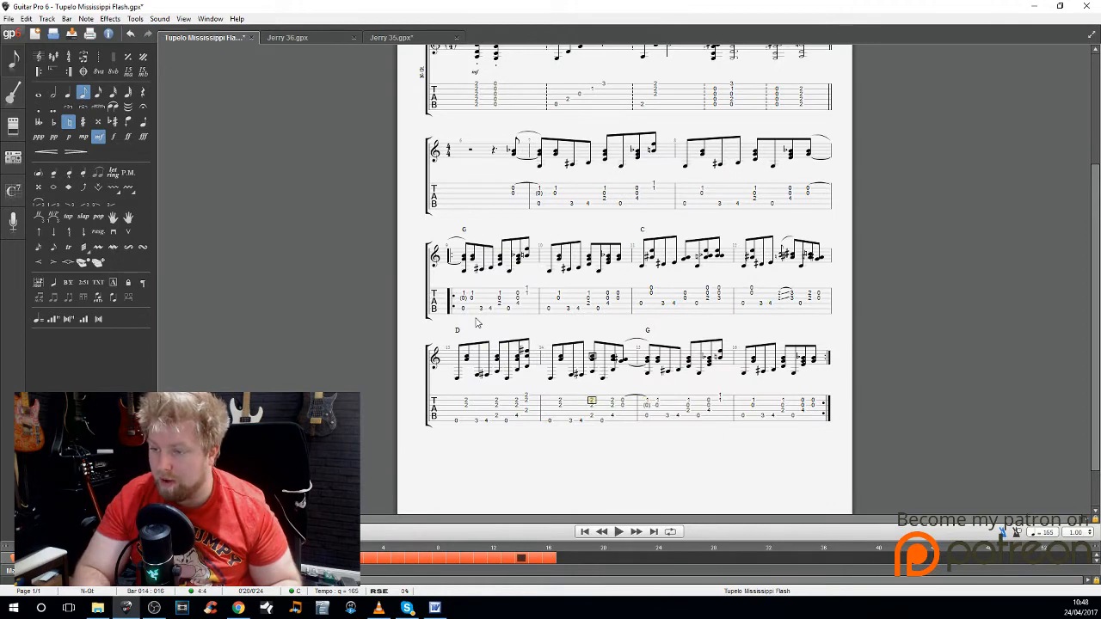
key("ctrl+Left")
key("ctrl+Left")
key("ctrl+Left")
key("ctrl+Left")
key("ctrl+Left")
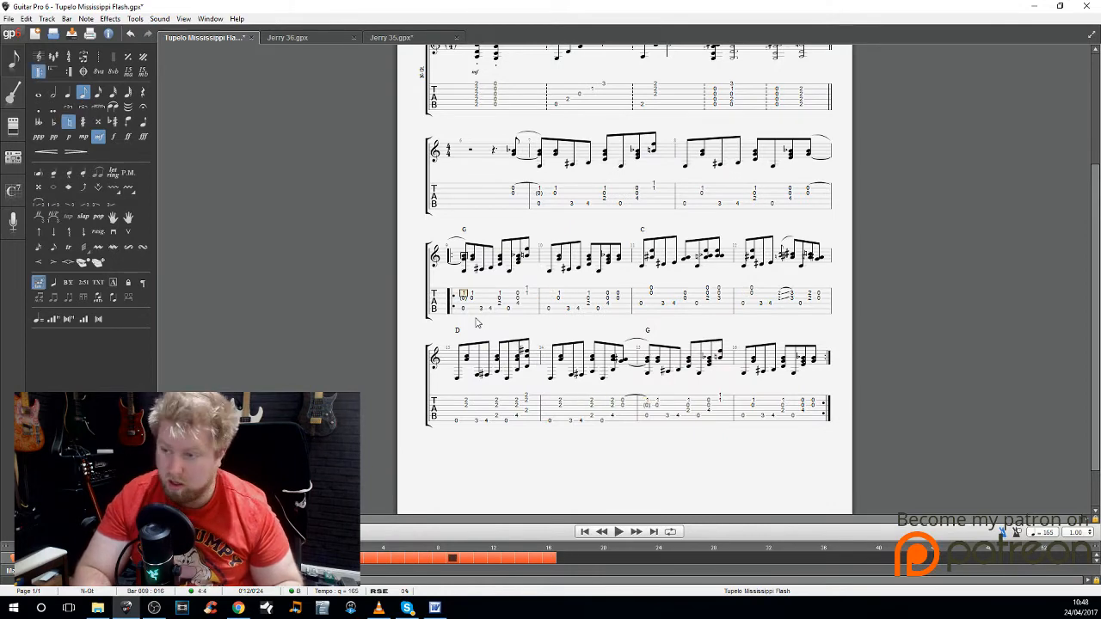
key("a")
key("Escape")
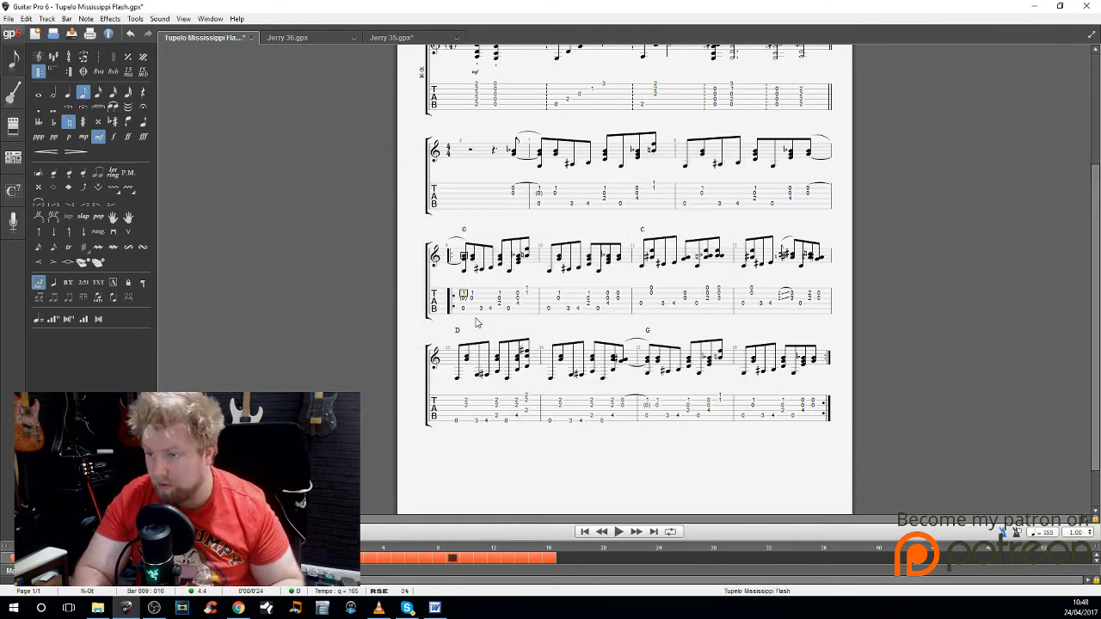
key("a")
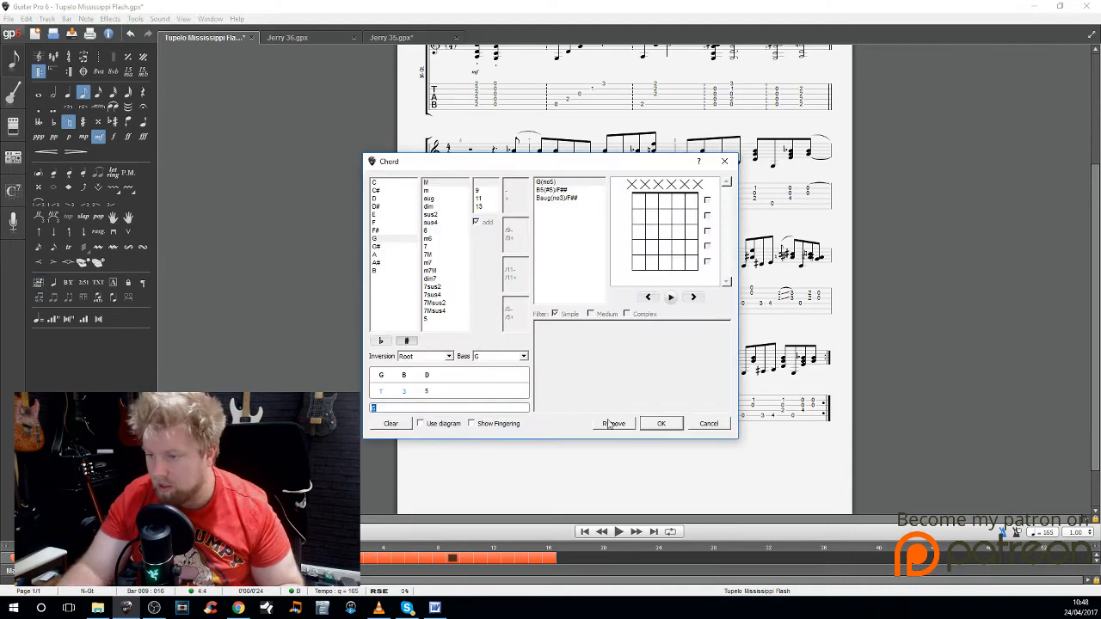
type("7")
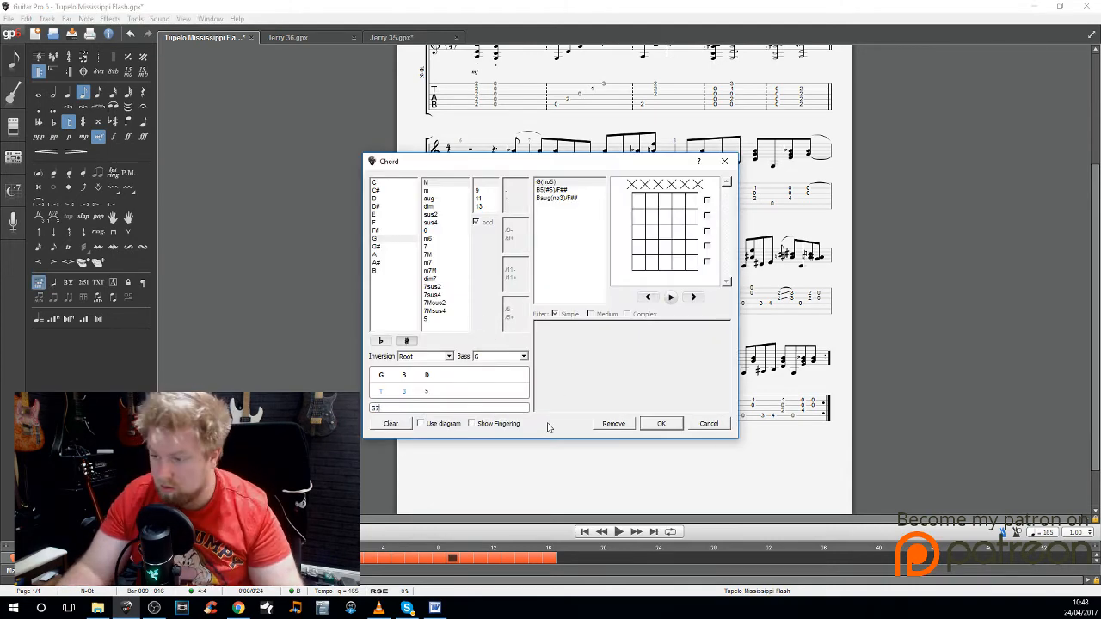
left_click(676, 428)
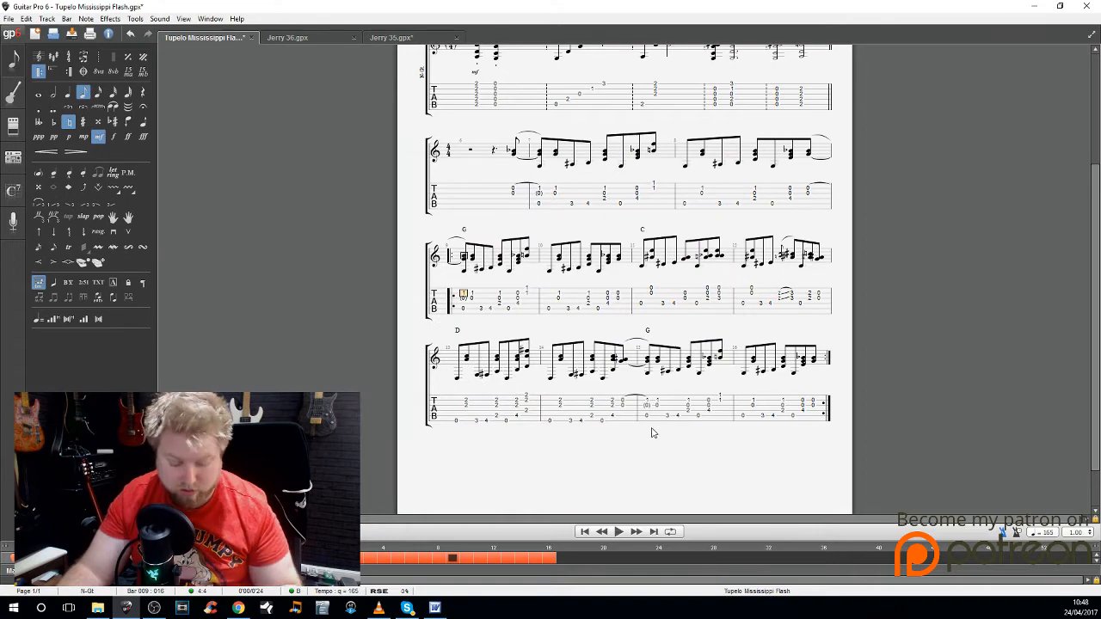
Step: Remove the chord name from the first beat of bar 9 and enter it again as G
key("a")
left_click(613, 423)
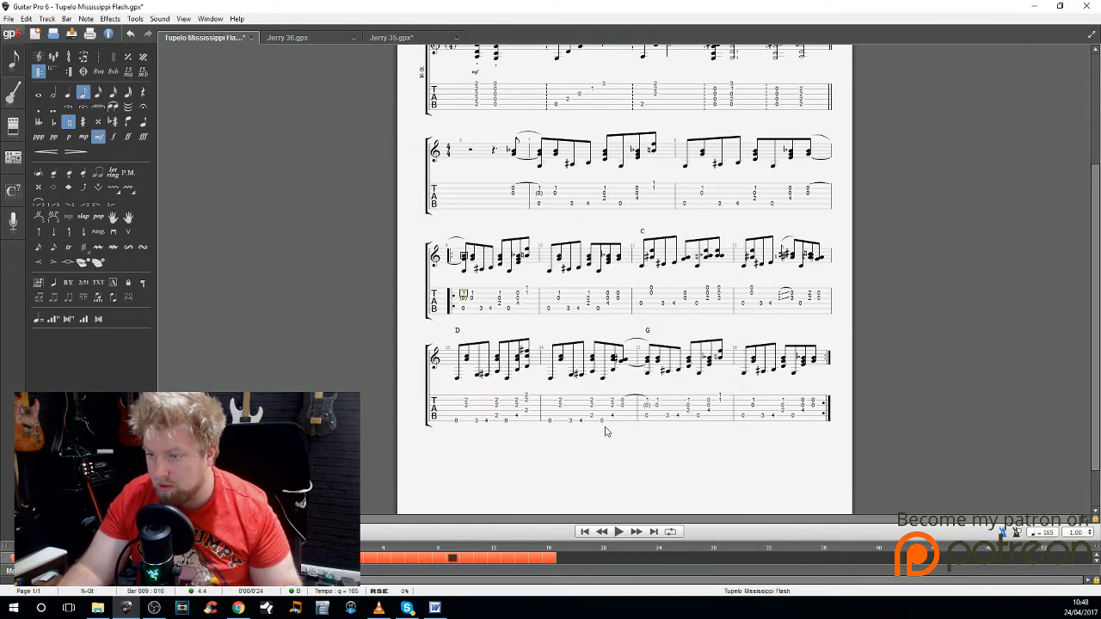
type("a")
type("G")
key("Return")
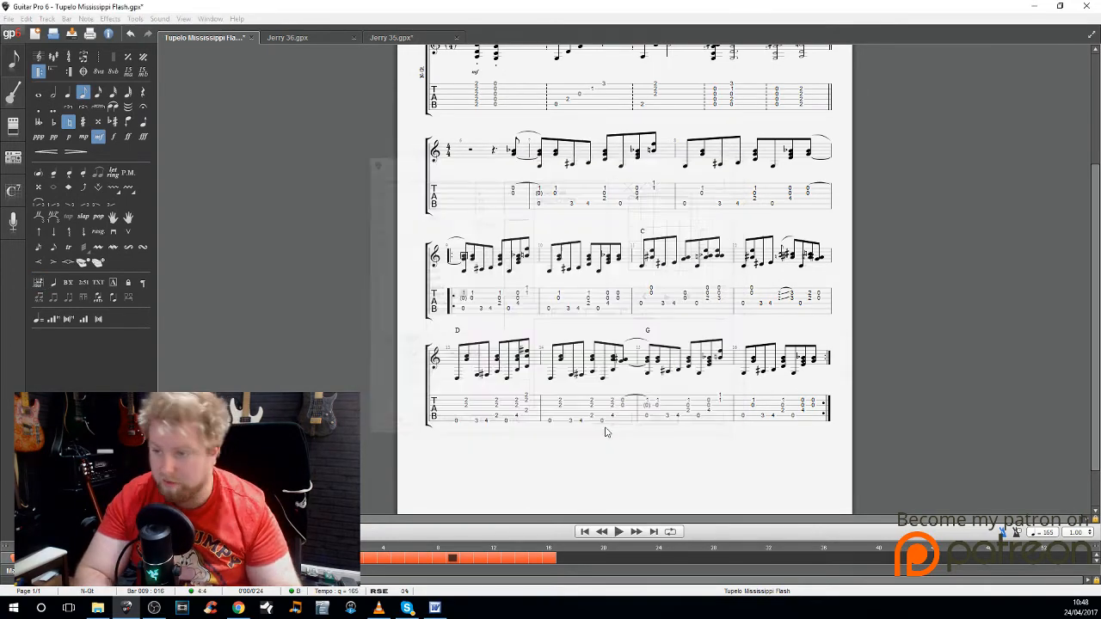
Step: Add the chord name G7 above the first beat of bar 10
key("Right")
key("Right")
key("Right")
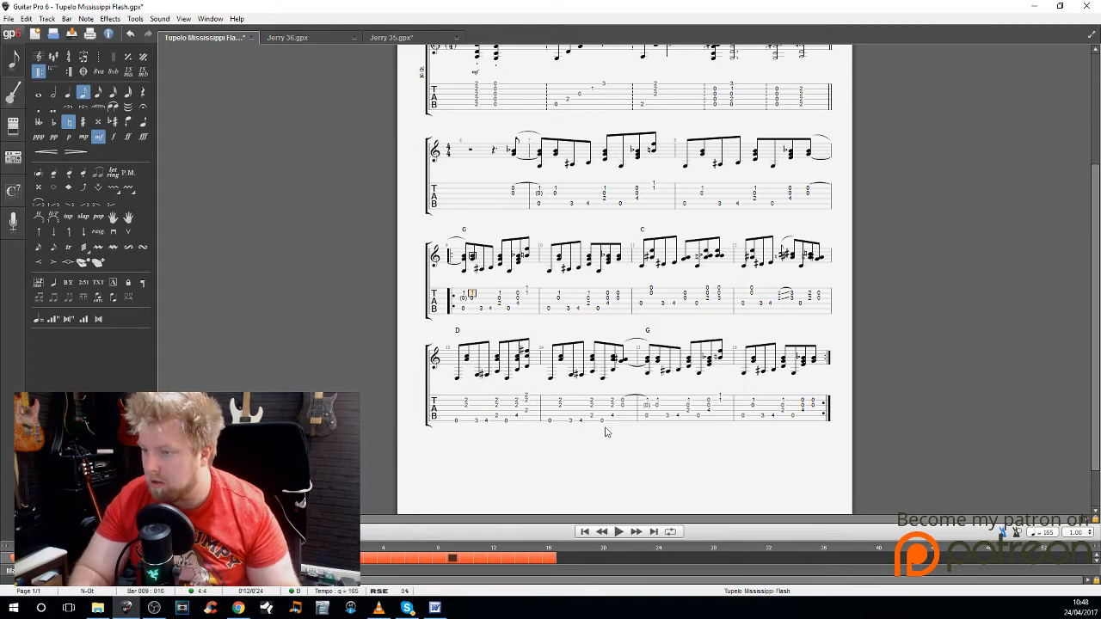
key("Right")
key("Right")
key("Right")
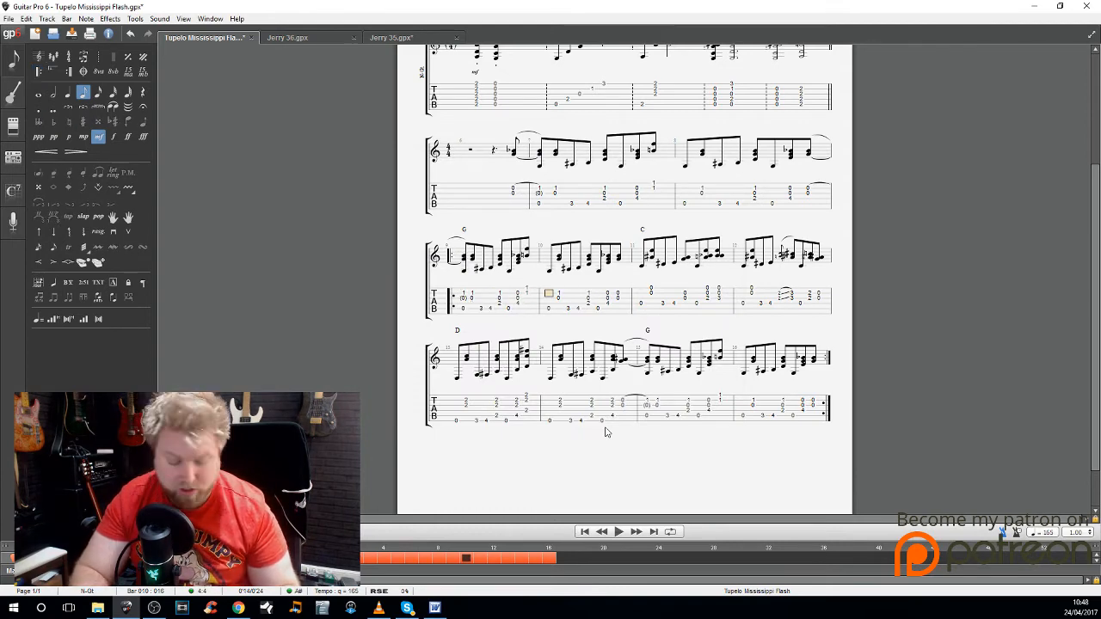
key("a")
key("Return")
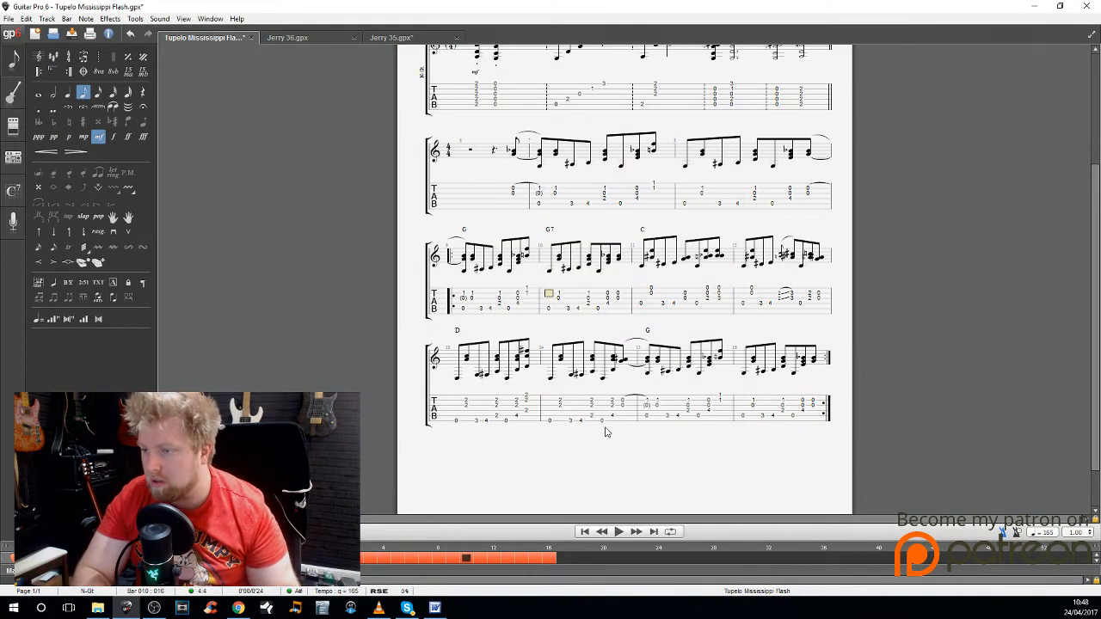
key("Left")
key("Left")
key("Left")
key("Left")
key("Left")
key("Left")
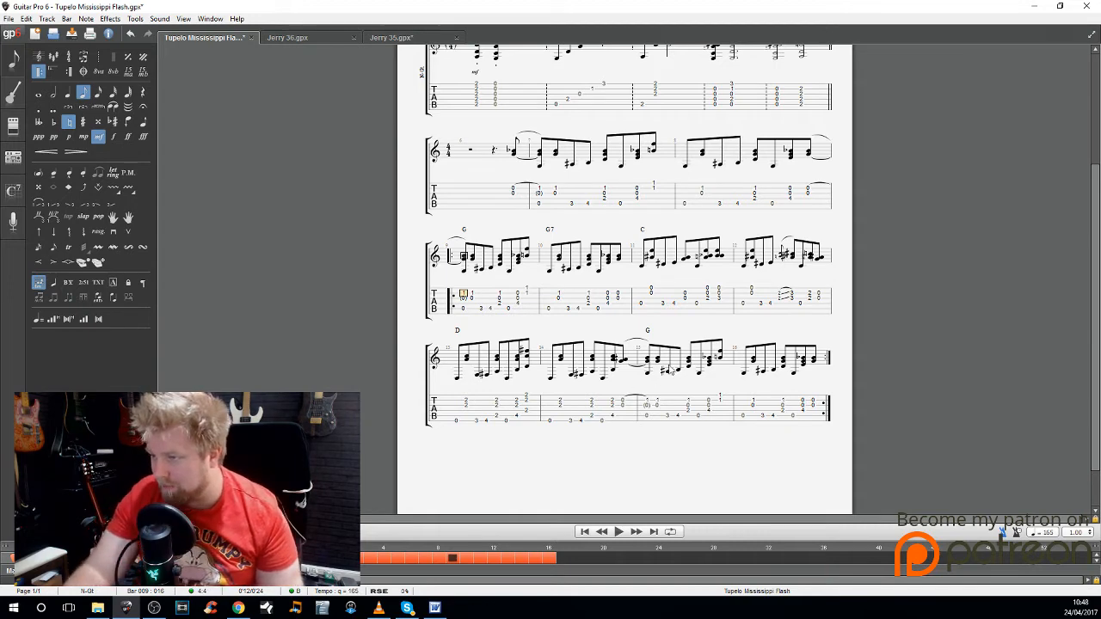
scroll(605, 432, "up", 2)
scroll(575, 417, "down", 3)
scroll(575, 416, "up", 3)
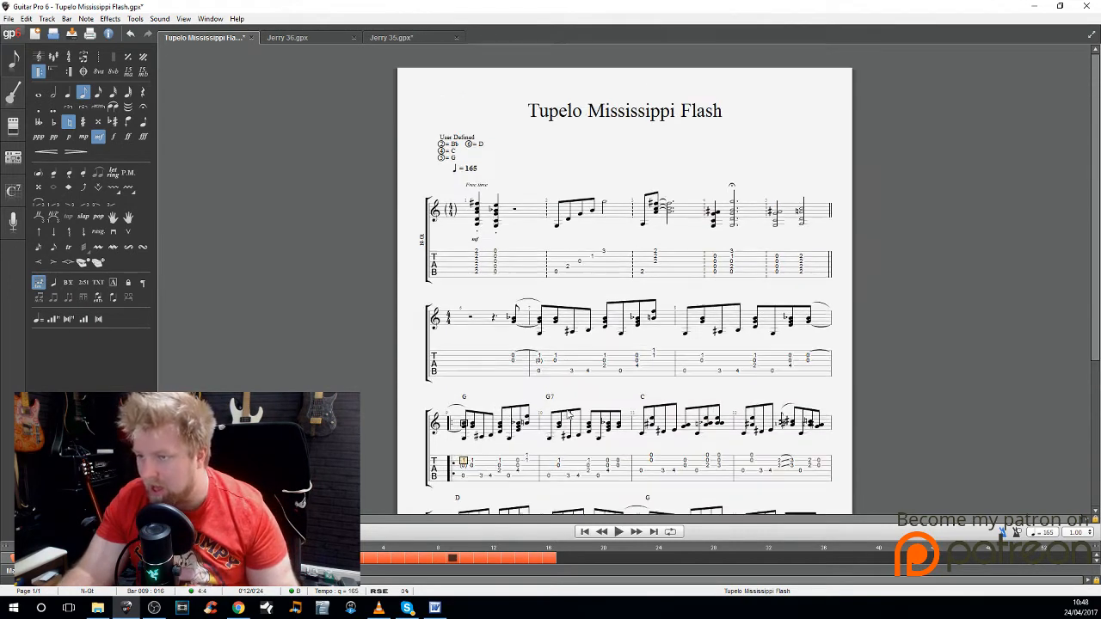
Step: Add the free text "(light palm mute)" above the first beat of bar 12
scroll(607, 405, "down", 2)
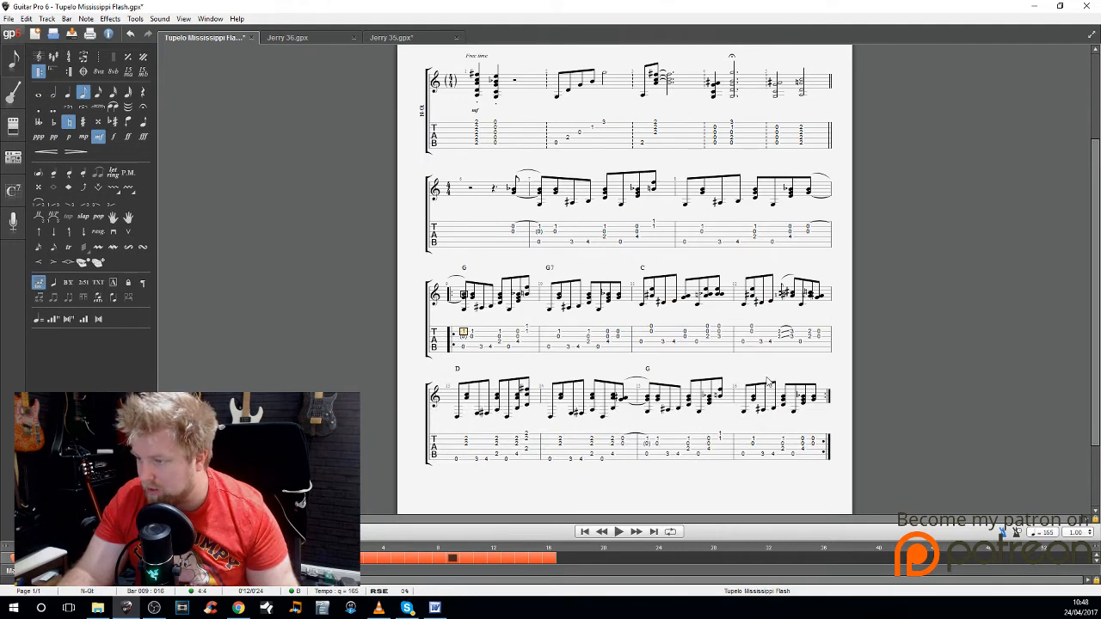
left_click(745, 339)
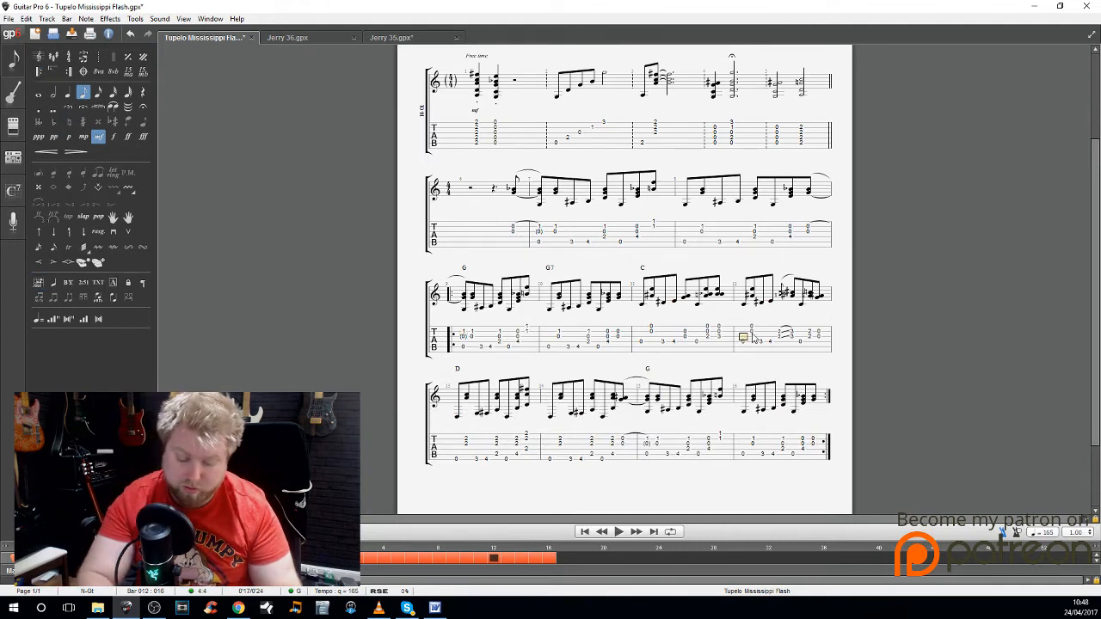
key("t")
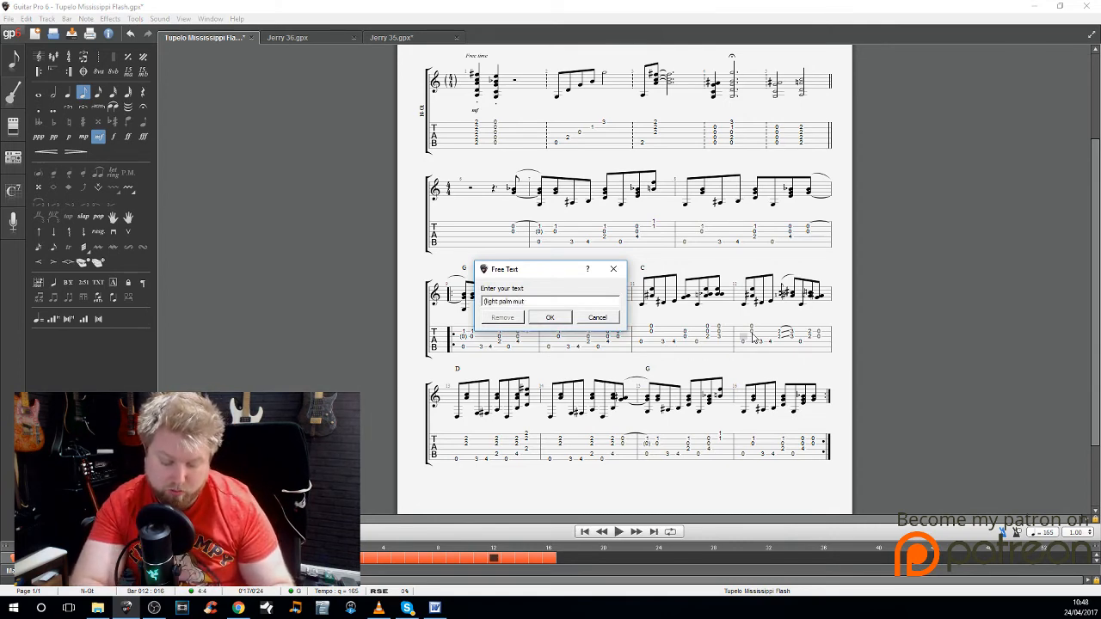
type("(light palm mute)")
key("Return")
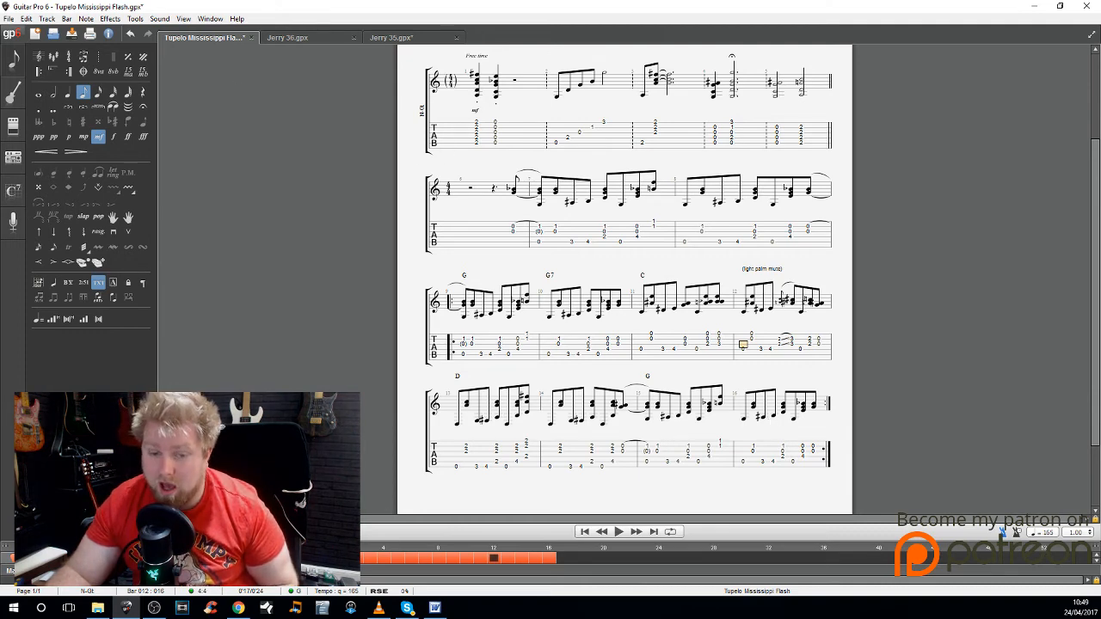
Step: Create a new score from the Electric Guitar Clean template, accepting its stylesheet and leaving the score information blank
left_click(8, 19)
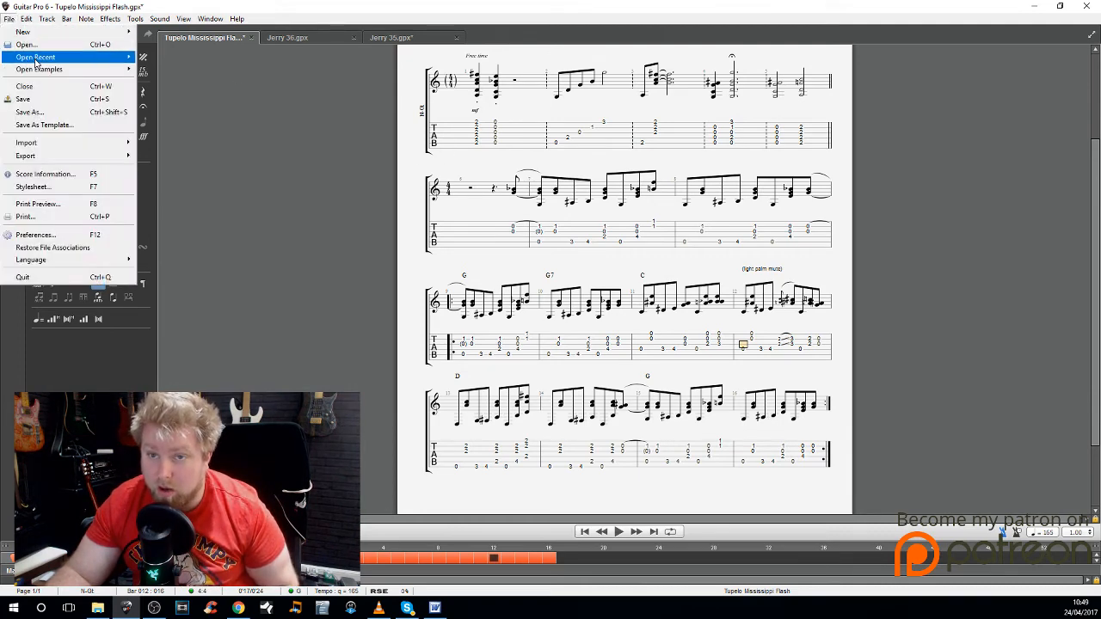
mouse_move(108, 32)
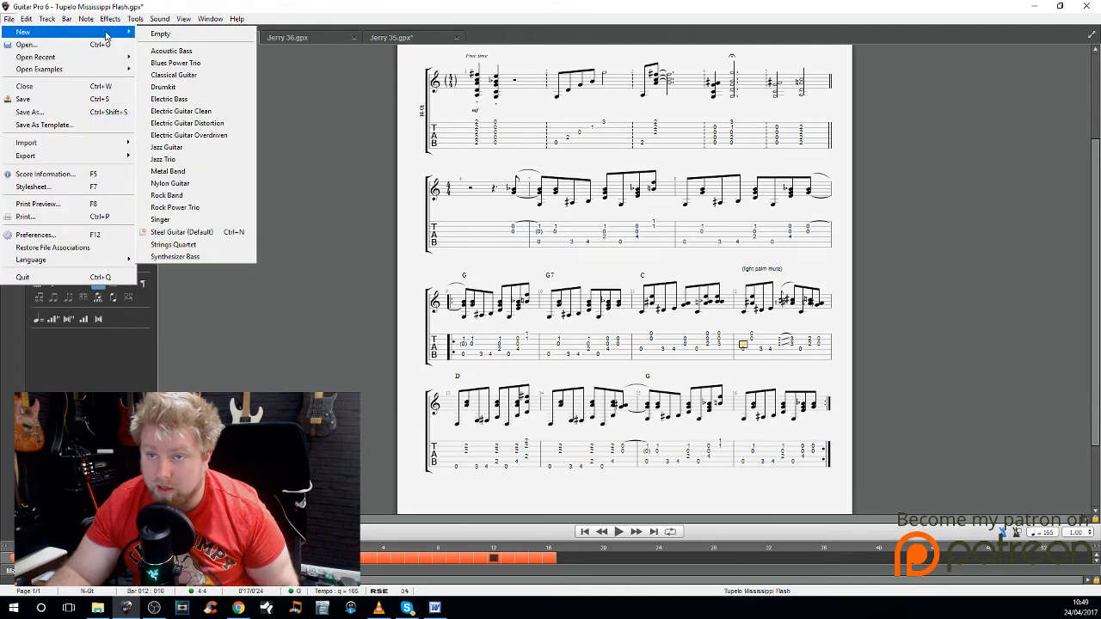
left_click(220, 115)
left_click(486, 417)
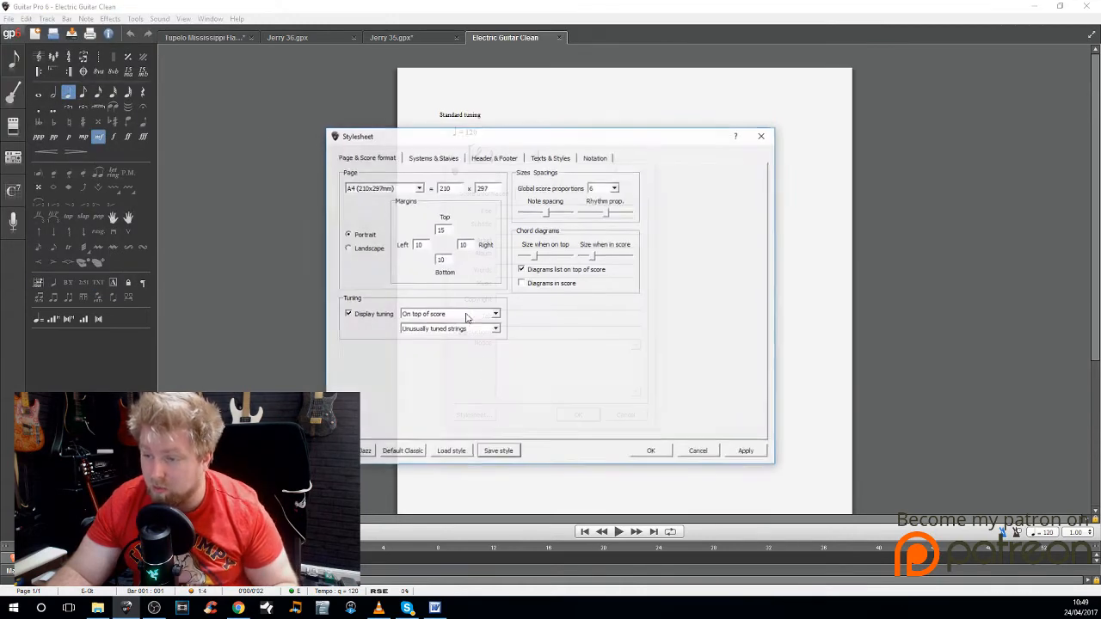
left_click(420, 157)
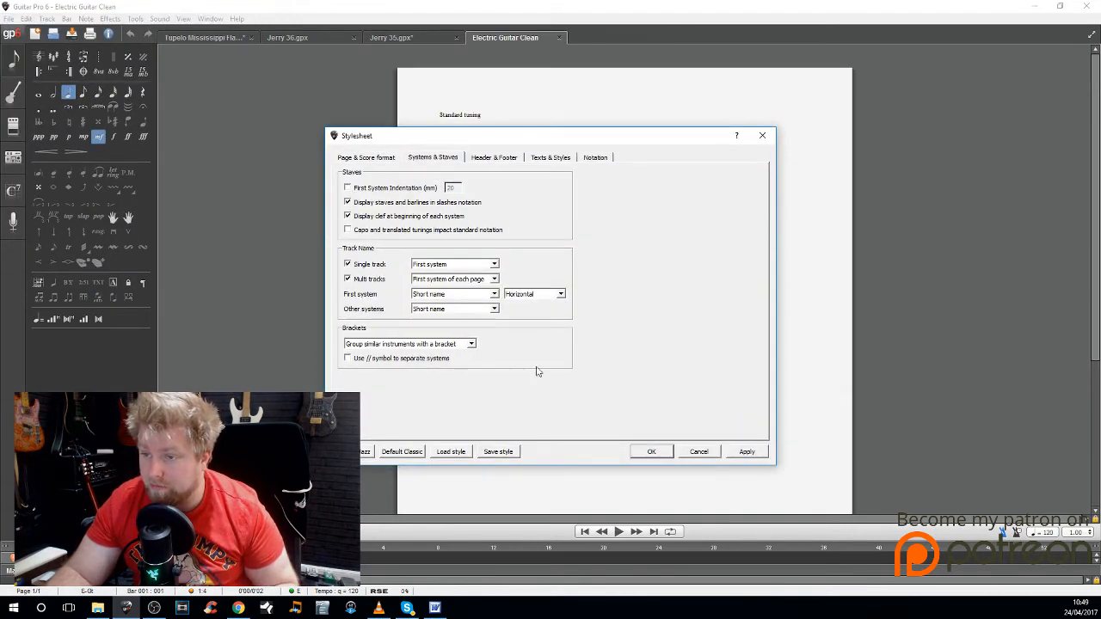
left_click(651, 452)
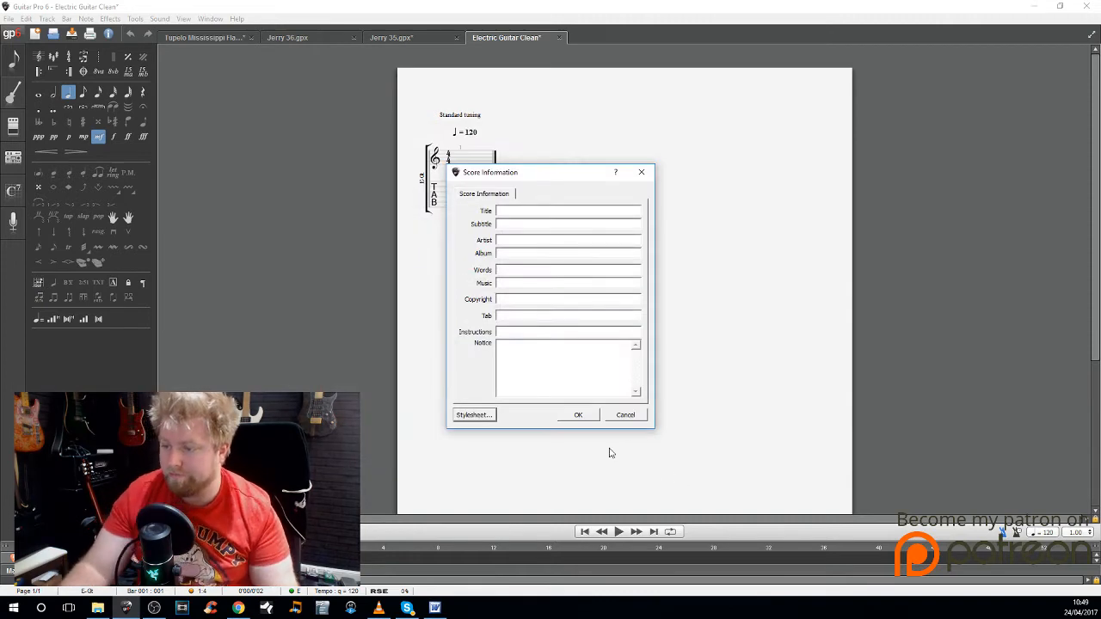
left_click(575, 416)
Step: Start bar 1 with two eighth notes on the lowest string, at frets 8 and 10
key("Down")
key("Down")
key("Down")
key("Down")
key("Down")
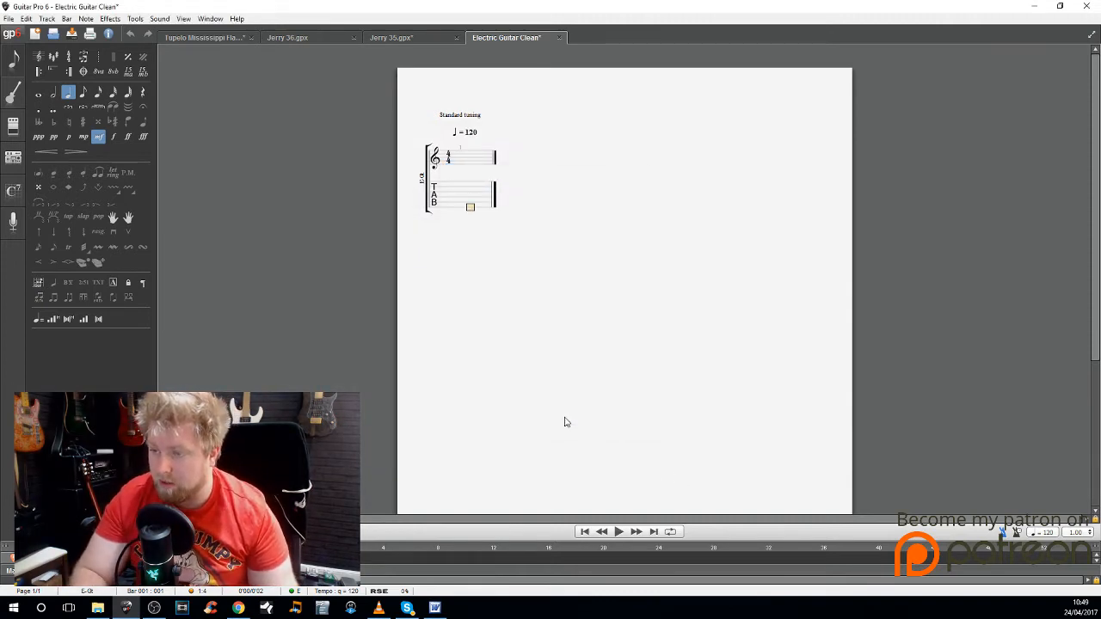
key("8")
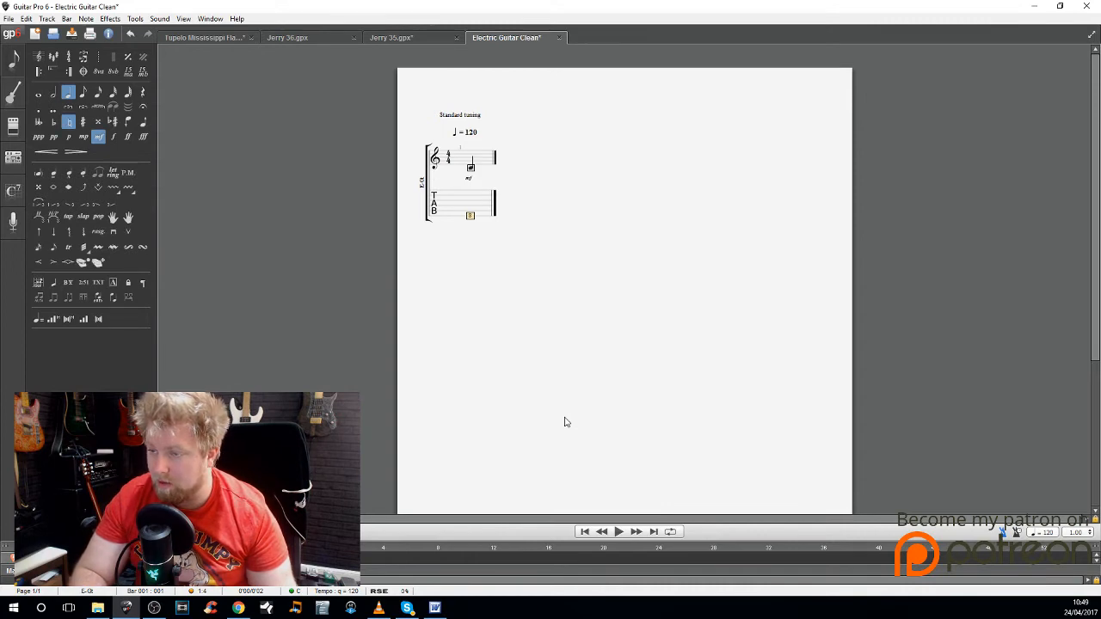
key("plus")
key("Right")
key("1")
key("0")
key("Right")
Step: Continue bar 1 with three eighth notes on the fifth string, at frets 7, 9 and 10
key("Up")
key("7")
key("Right")
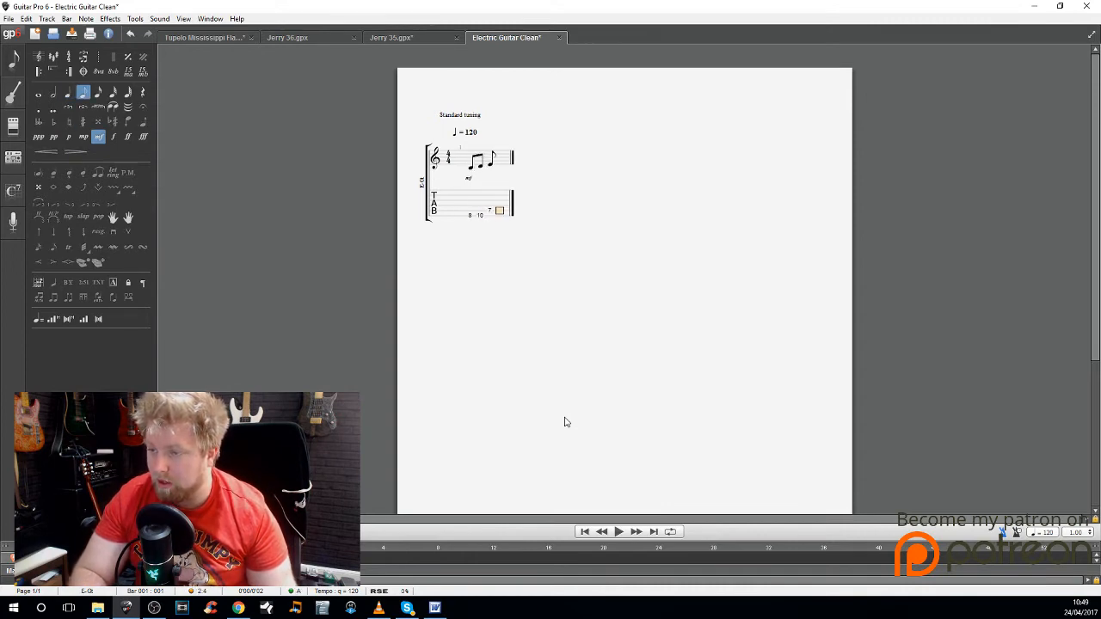
key("9")
key("Right")
key("1")
key("0")
key("Right")
Step: Add two eighth notes on the fourth string at frets 7 and 9, and go back to the fret 7 note
key("Up")
key("7")
key("Right")
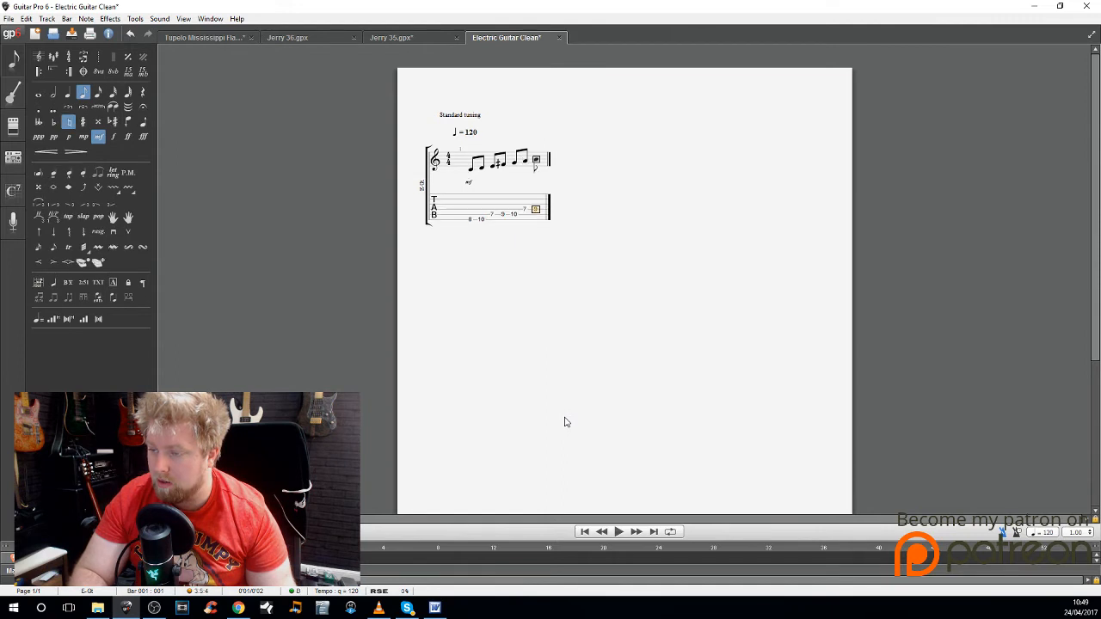
key("9")
key("Right")
key("Left")
key("Left")
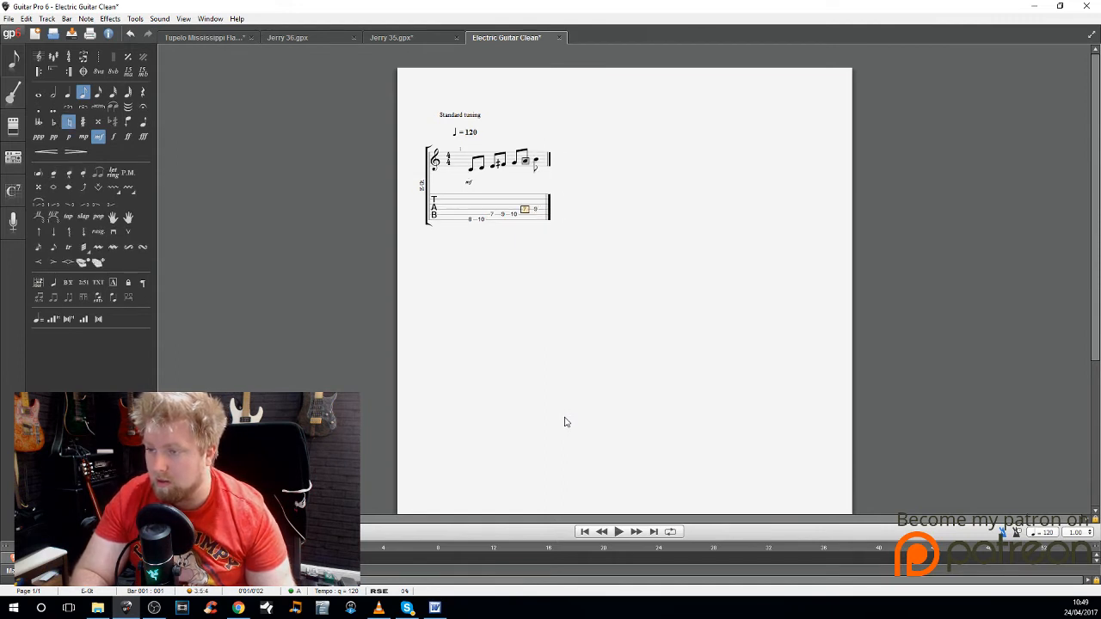
Step: Finish bar 1 with fret 10 on the fourth string and start bar 2 with frets 7 and 9 on the third string
key("Right")
key("Right")
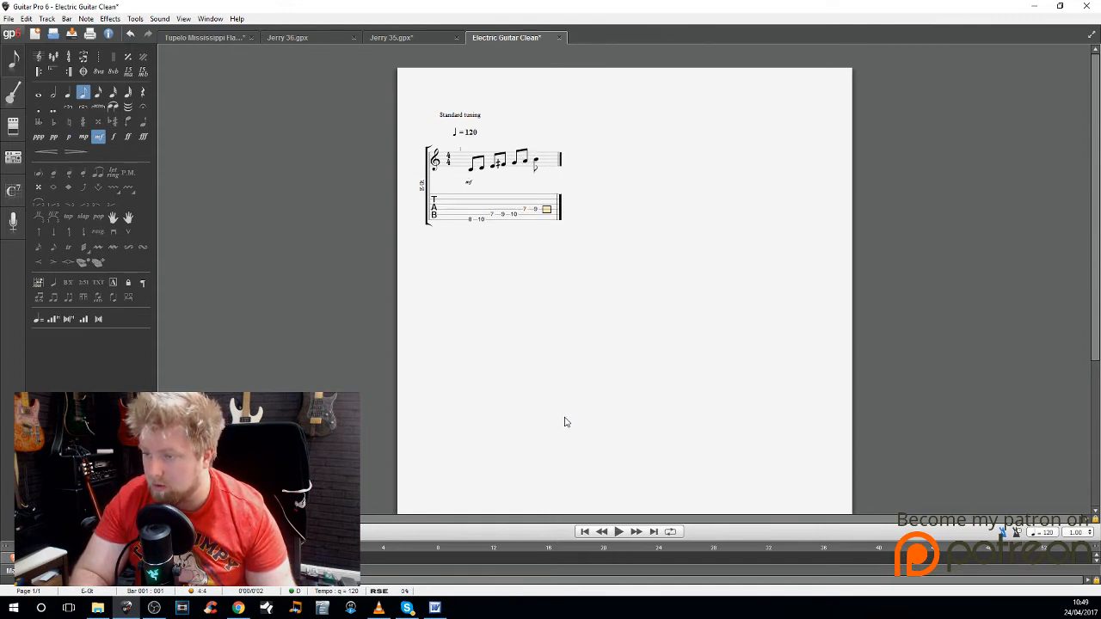
type("10")
key("Right")
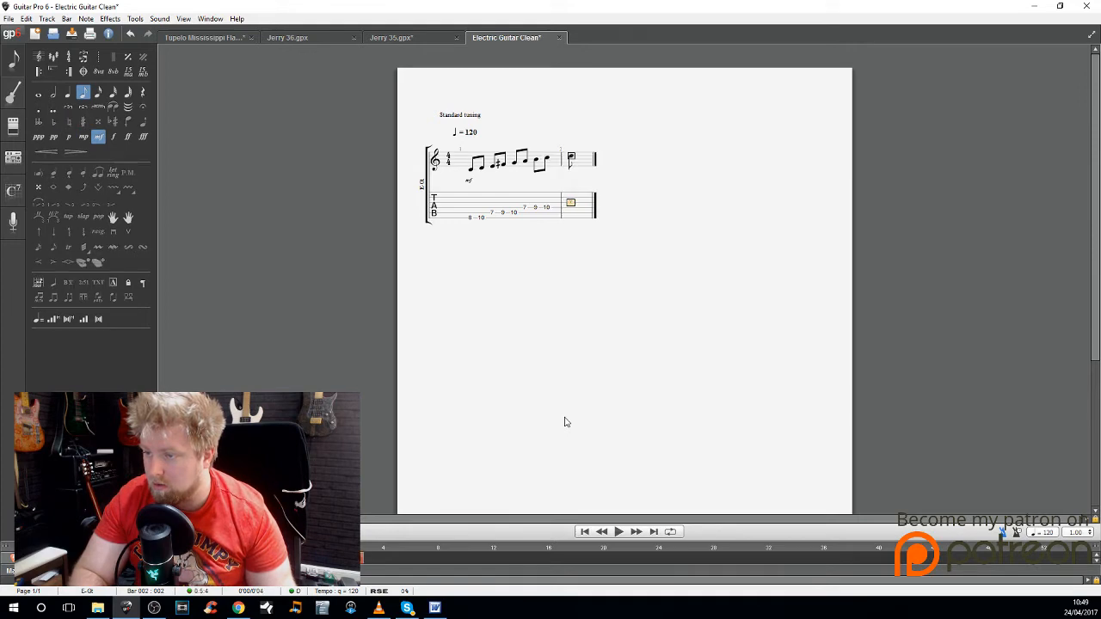
key("Right")
type("9")
Step: Continue bar 2 with four eighth notes on the second string, at frets 7, 8, 10 and 11
key("Right")
key("Up")
type("7")
key("Right")
type("8")
key("Right")
type("10")
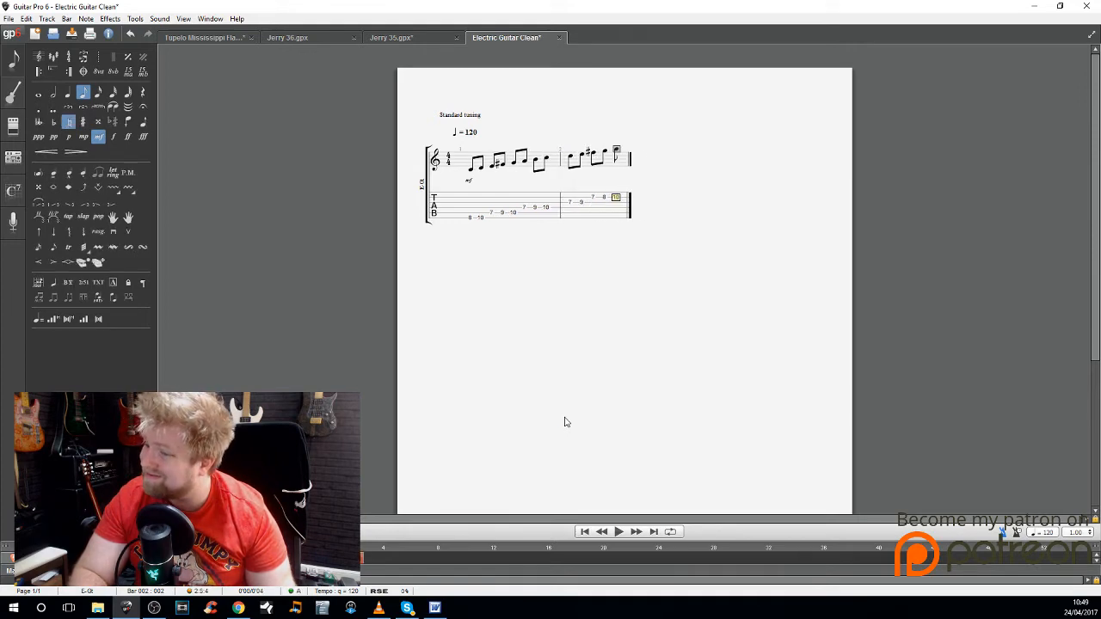
Step: Complete bar 2 with two eighth notes on the first string, at frets 8 and 10
key("Right")
type("11")
key("Right")
key("Up")
type("8")
key("Right")
type("10")
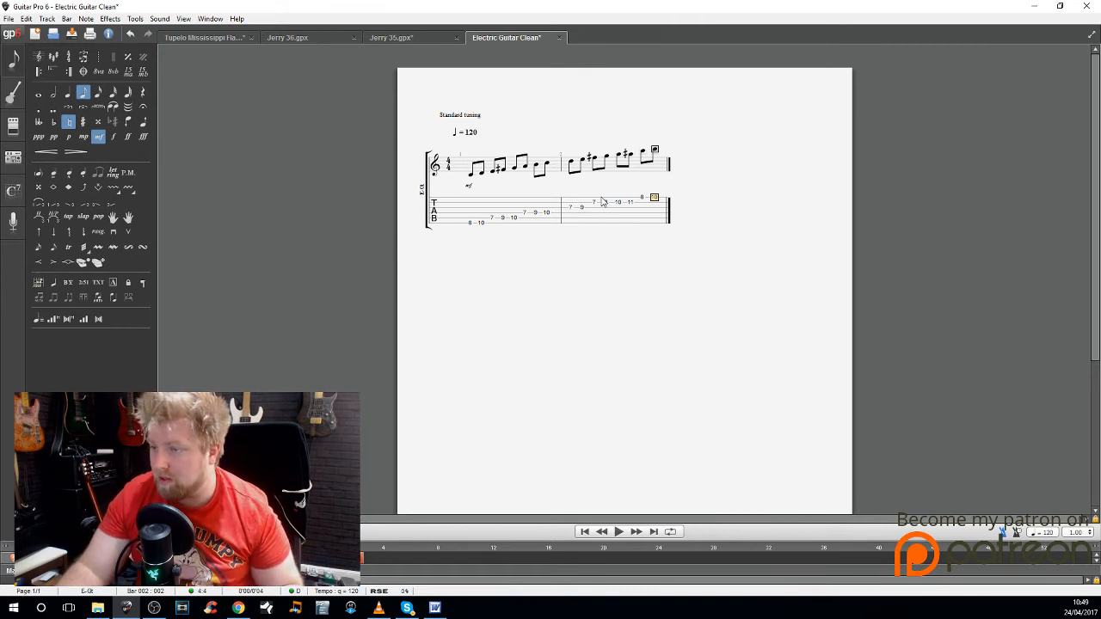
Step: Change bar 1's fourth-string middle note to fret 8 and respell bar 2's fret 11 note as a flat
left_click(535, 214)
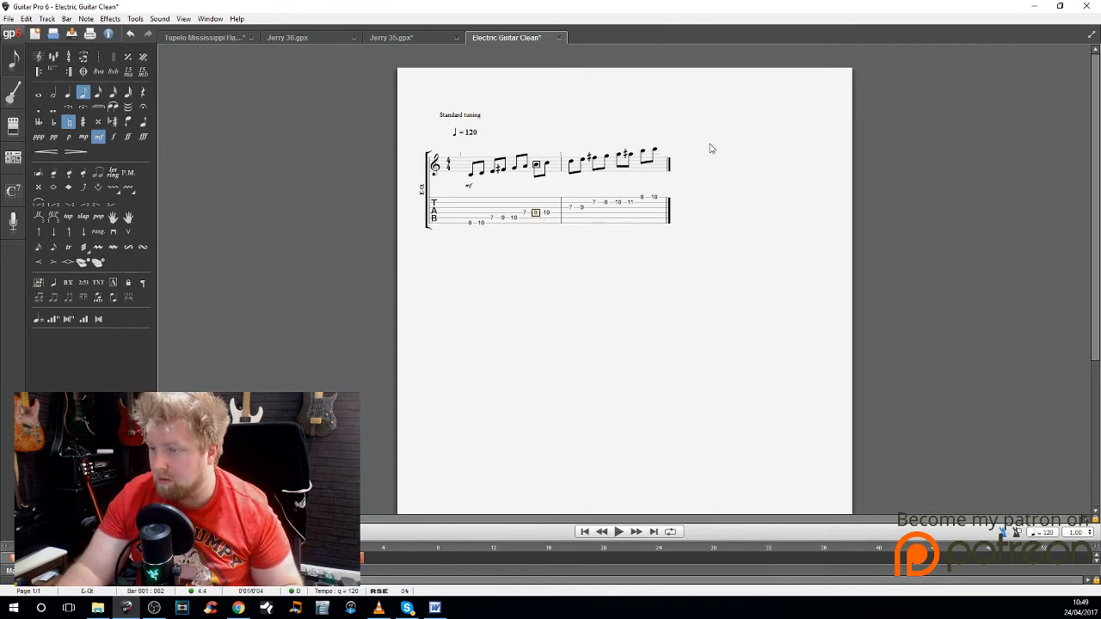
type("8")
key("space")
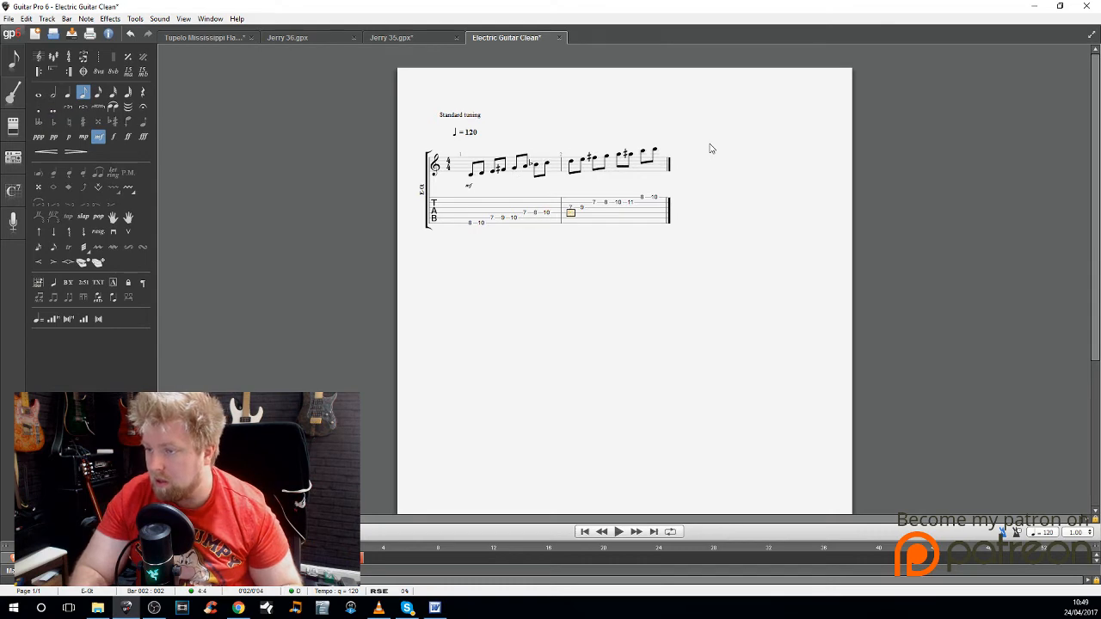
key("Right")
key("Up")
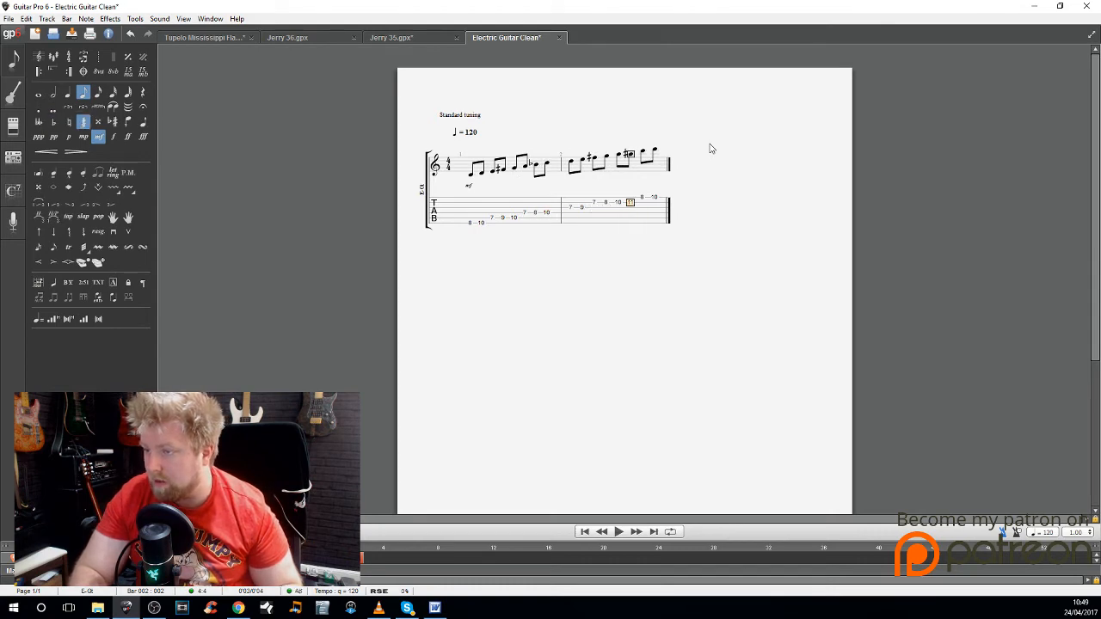
key("alt+s")
Step: Beam the eighth notes of bars 1 and 2 in groups of four, keeping the 4/4 time signature
left_click(469, 224)
left_click(636, 224, "shift")
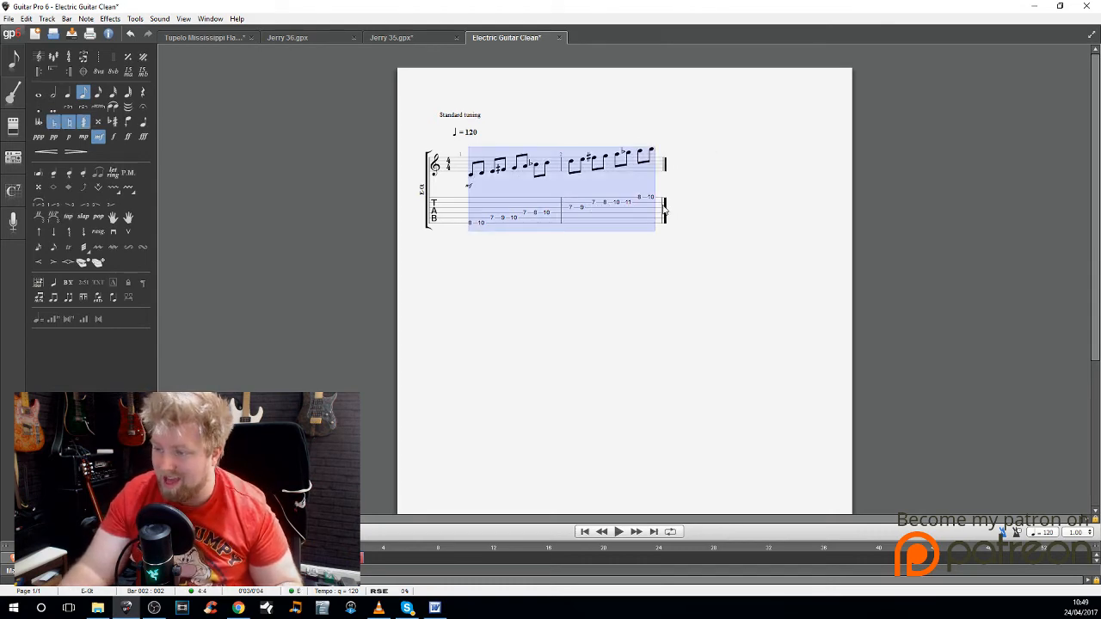
key("ctrl+t")
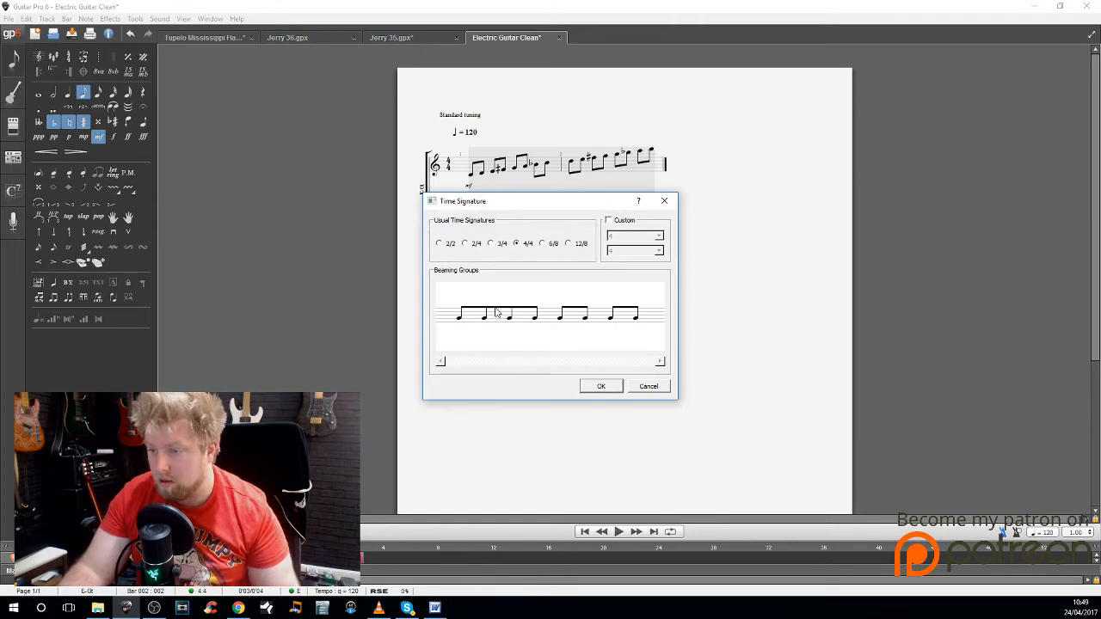
left_click(593, 313)
left_click(619, 387)
Step: Add a third bar and force it onto a second system below the first two bars
left_click(653, 204)
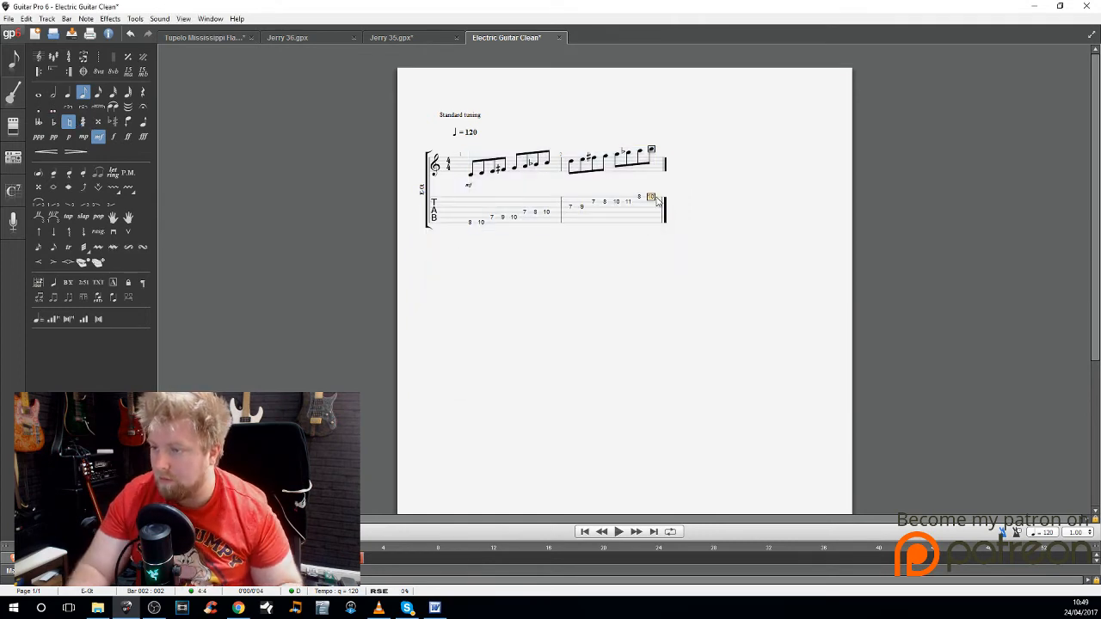
key("Right")
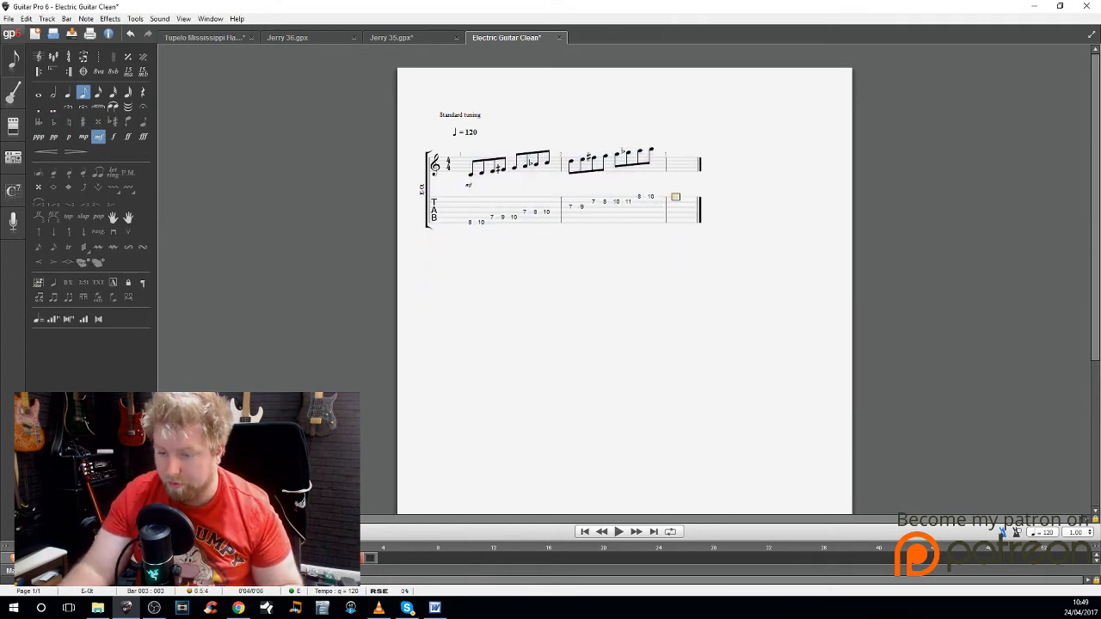
left_click_drag(707, 166, 688, 172)
left_click(459, 315)
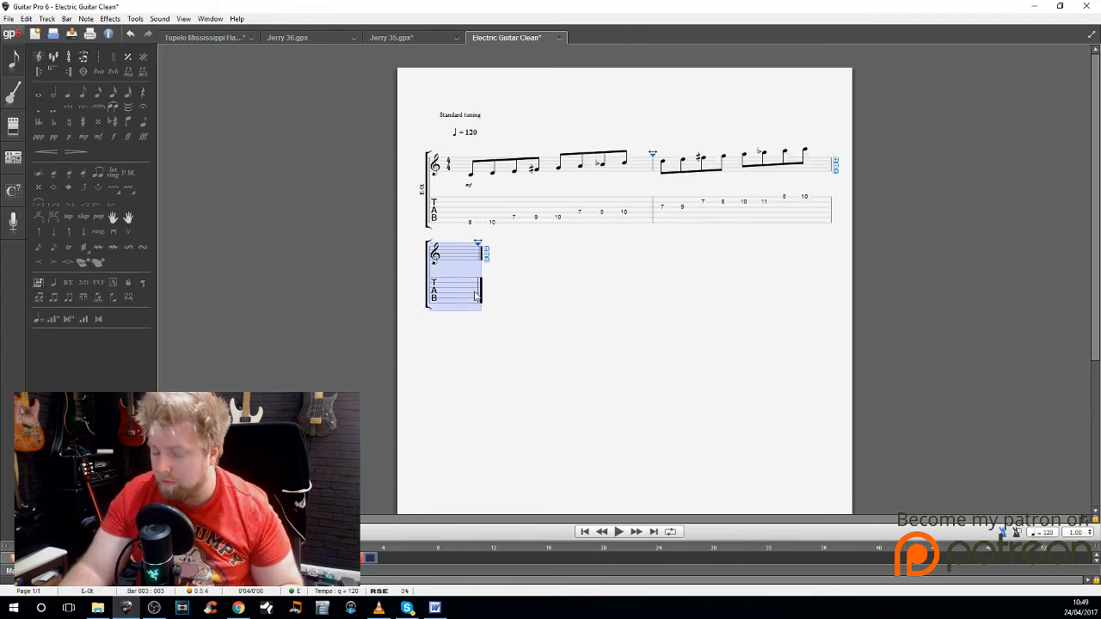
Step: Start bar 3 with eighth notes at fret 8 on the lowest string and frets 7 and 10 on the fifth string
left_click(478, 306)
type("8")
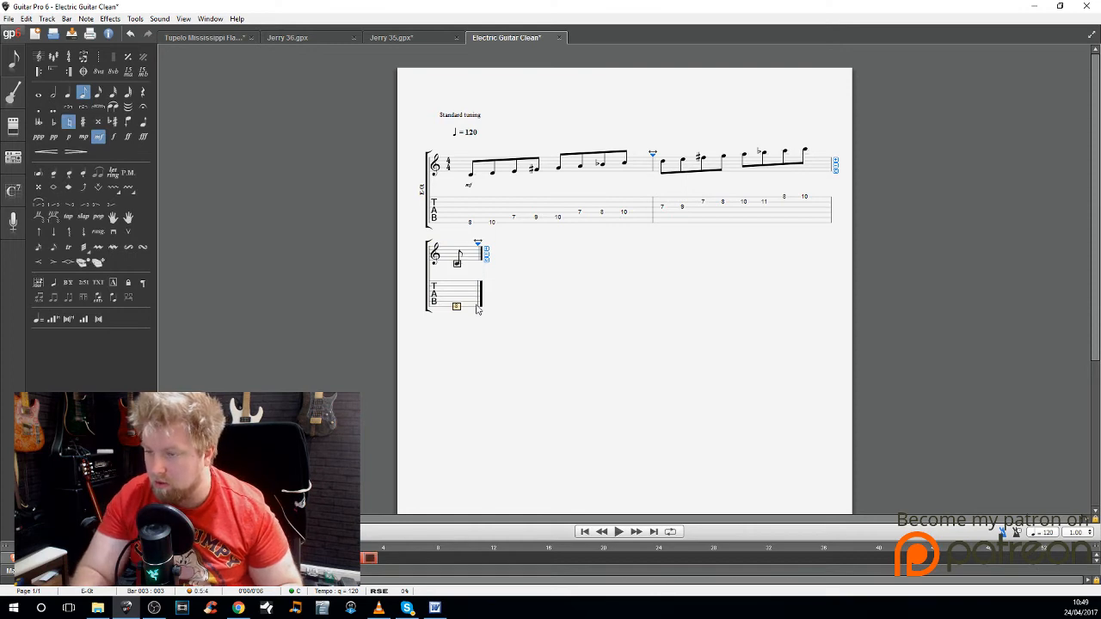
key("Right")
key("Up")
type("7")
key("Right")
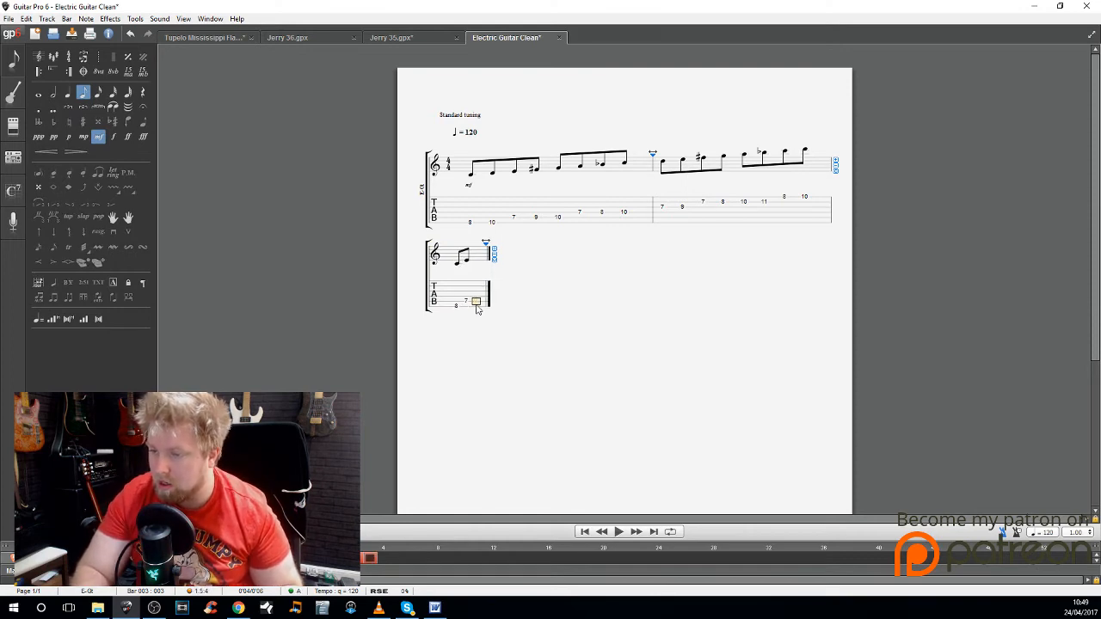
type("10")
key("Right")
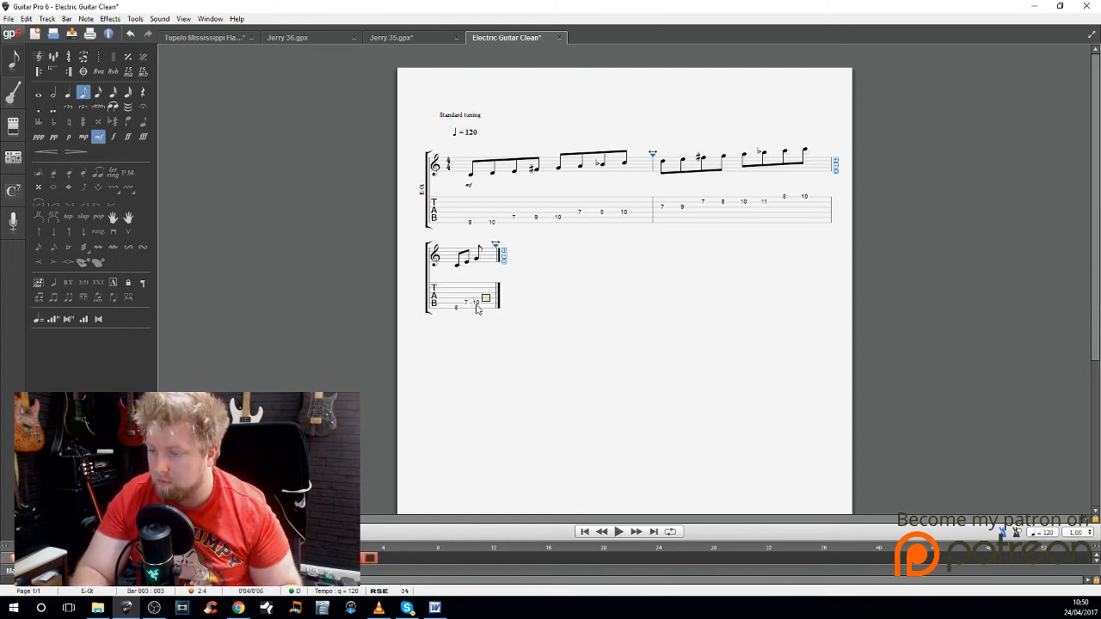
Step: Continue bar 3 with frets 8 and 10 on the fourth string and fret 9 on the third string
key("Up")
type("8")
key("Right")
type("10")
key("Right")
key("Up")
type("9")
key("Right")
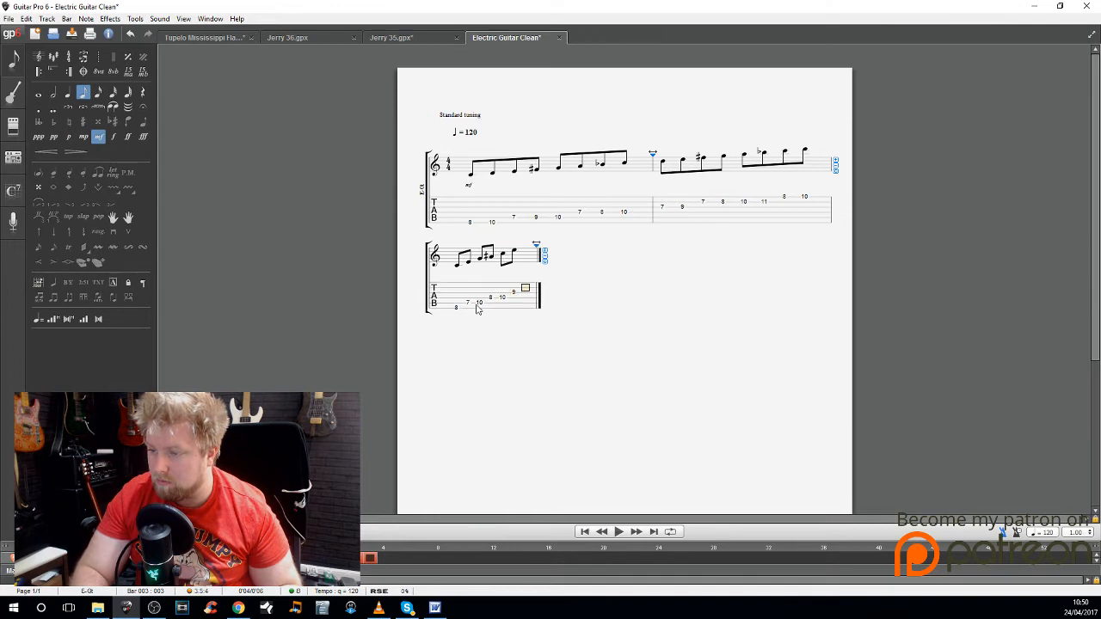
Step: Finish bar 3 with two eighth notes on the second string, at frets 8 and 7
key("Up")
type("8")
key("Right")
type("7")
key("Right")
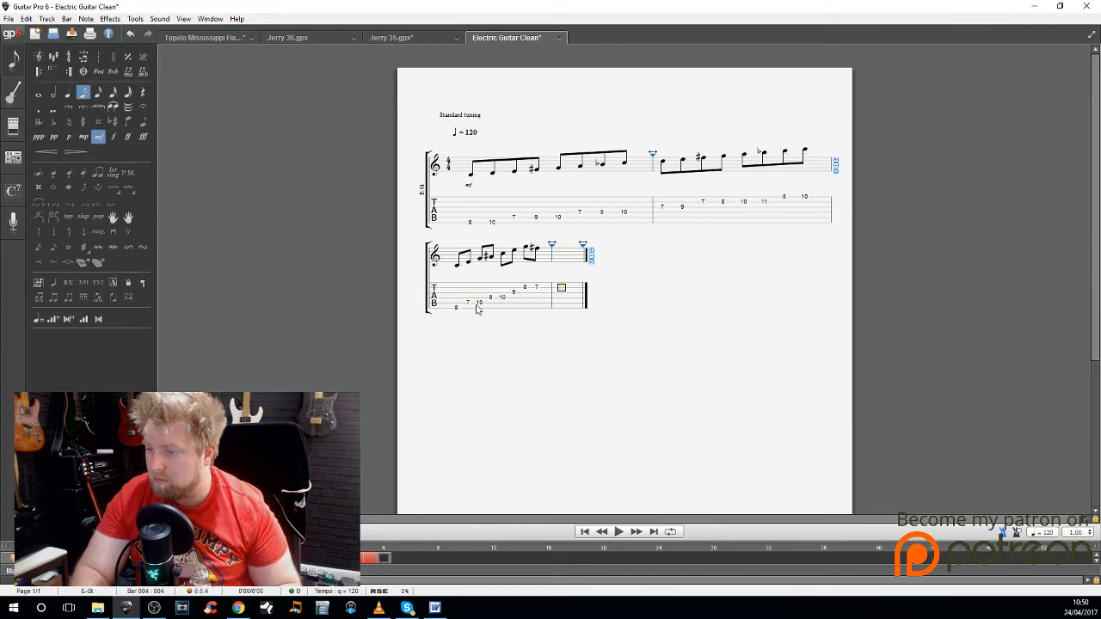
Step: Fill bar 4 with second-string eighth notes at frets 10 and 8, tying the fret 8 note to a dotted half note
type("10")
key("Right")
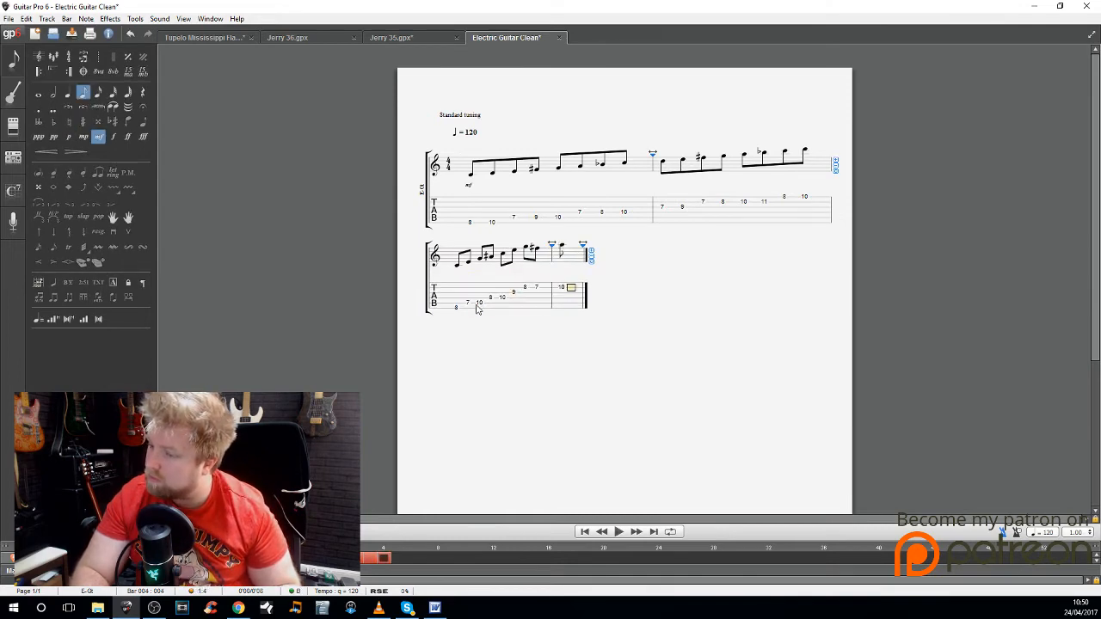
key("l")
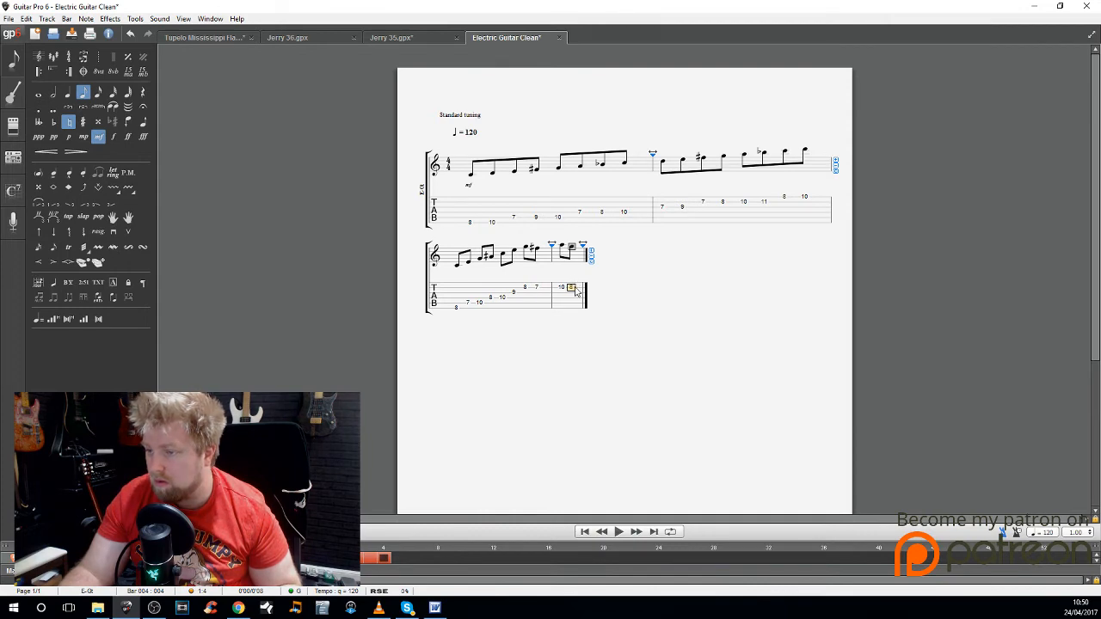
key("Right")
key("l")
key("minus")
key("minus")
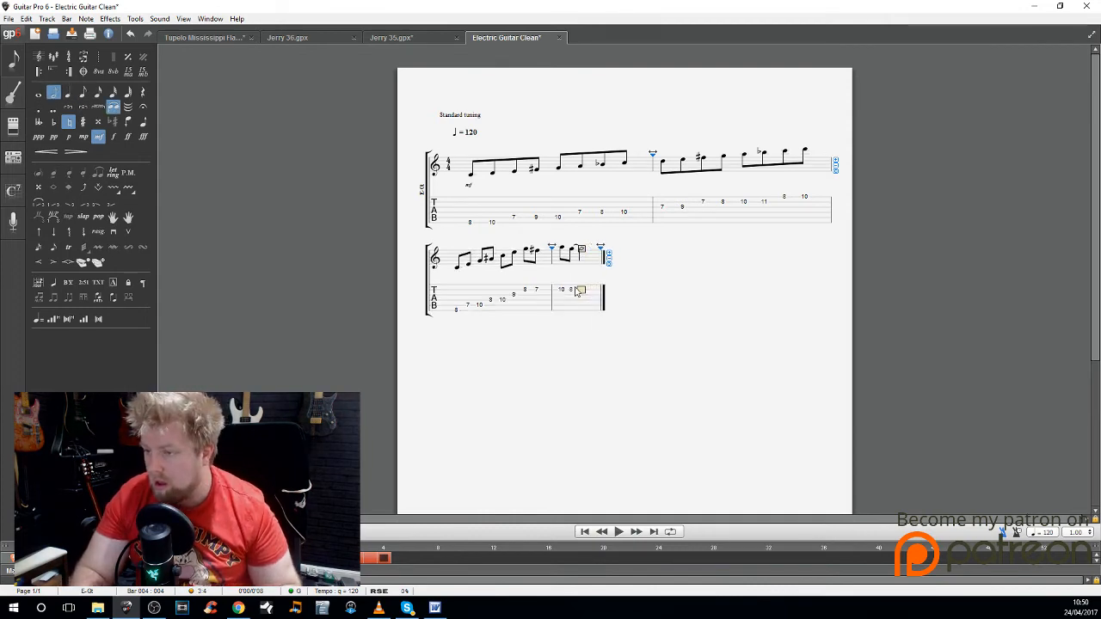
Step: Beam the eighth notes of bars 3 and 4 in groups of four, keeping the 4/4 time signature
left_click_drag(460, 307, 639, 299)
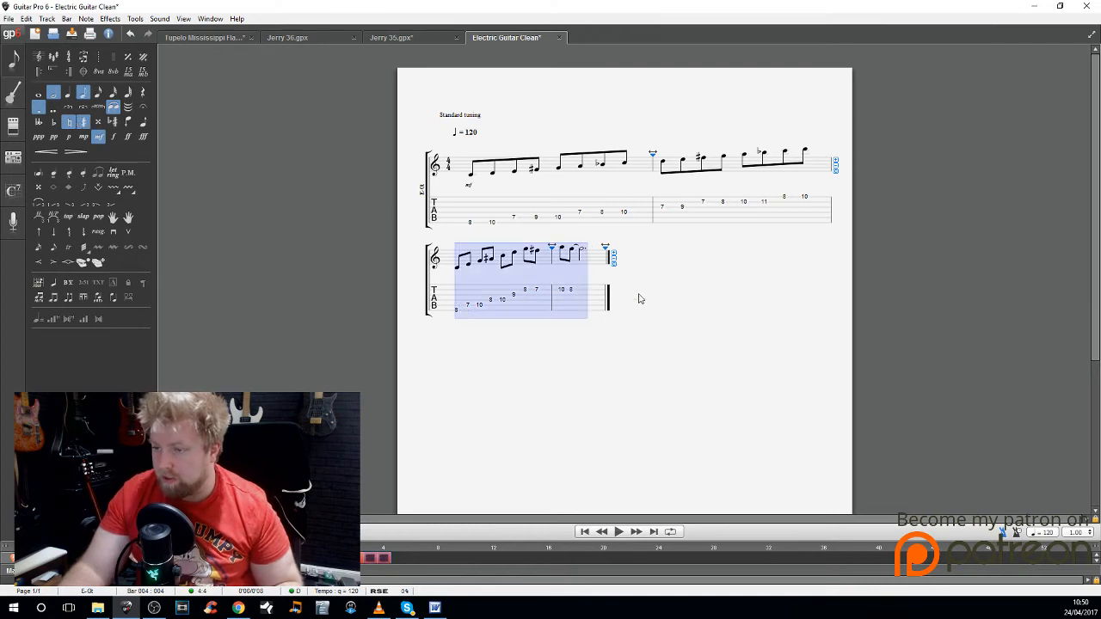
key("ctrl+t")
left_click(493, 308)
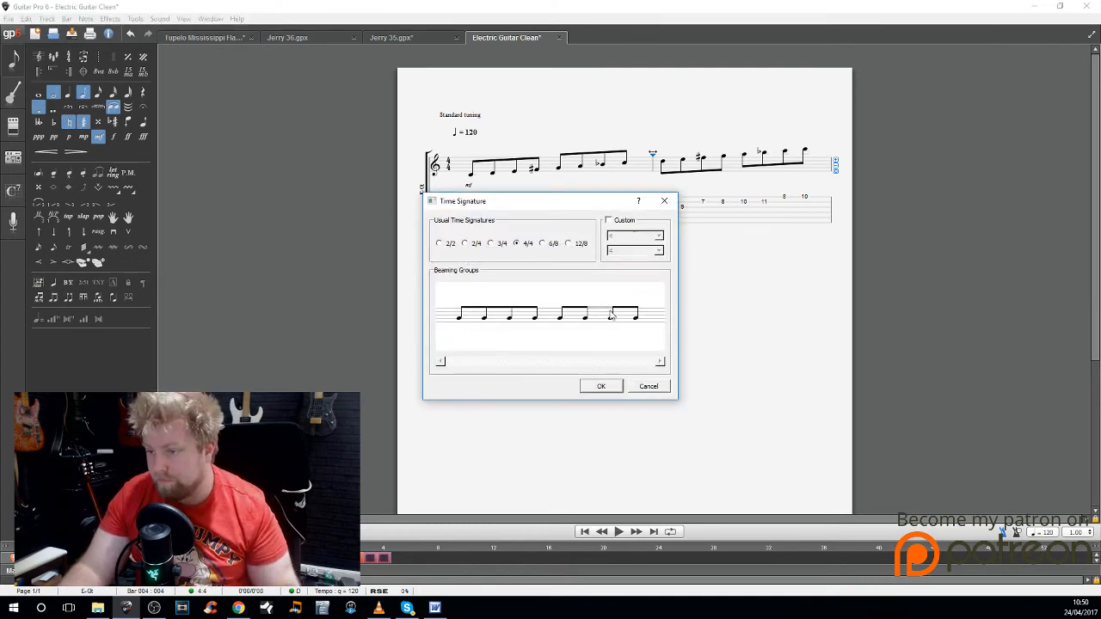
left_click(613, 315)
left_click(598, 386)
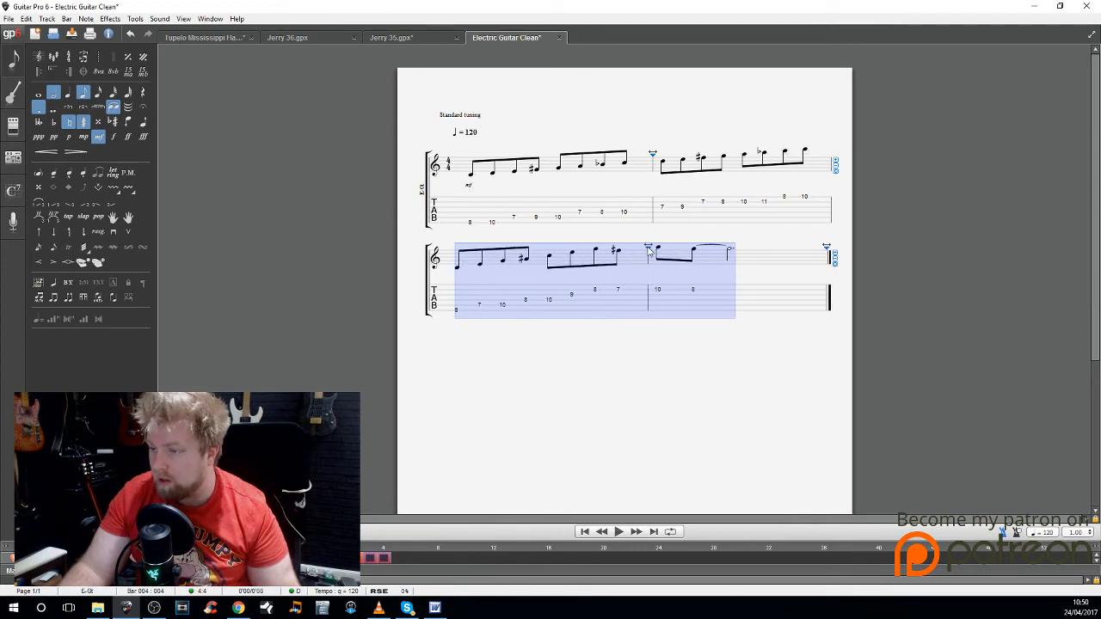
Step: Add the chord name C7#11 without a diagram above the first note of bar 1
left_click(470, 221)
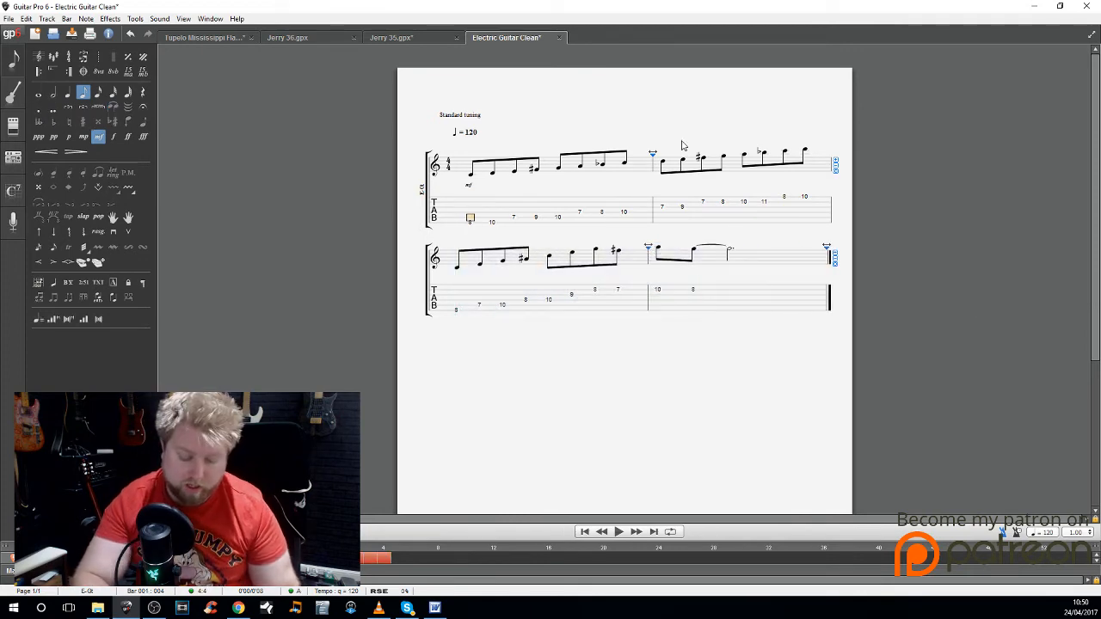
key("a")
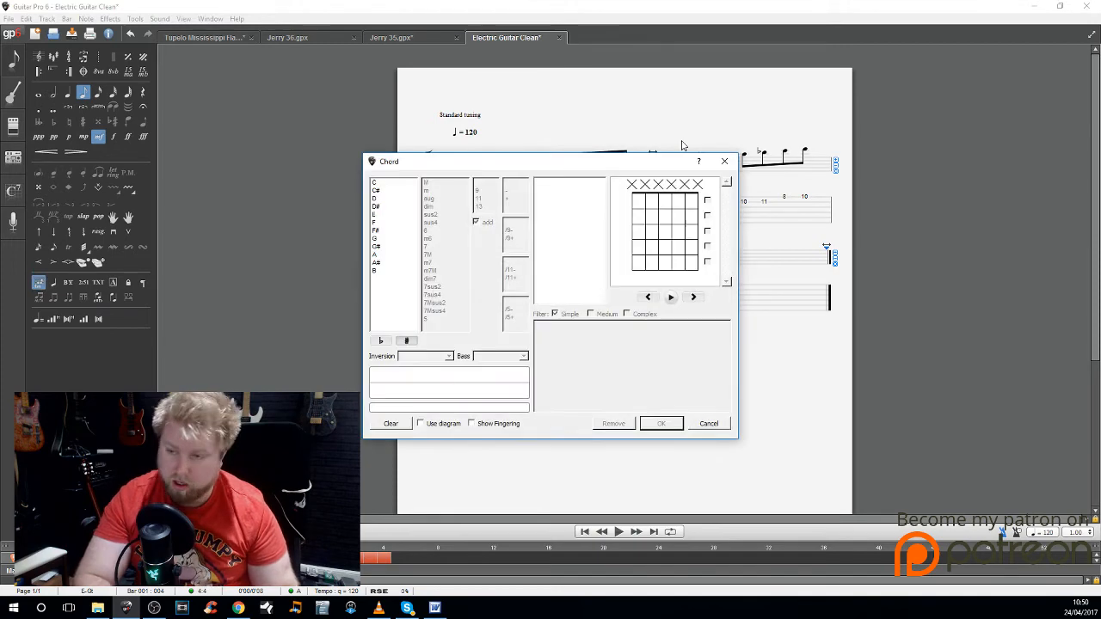
type("C7")
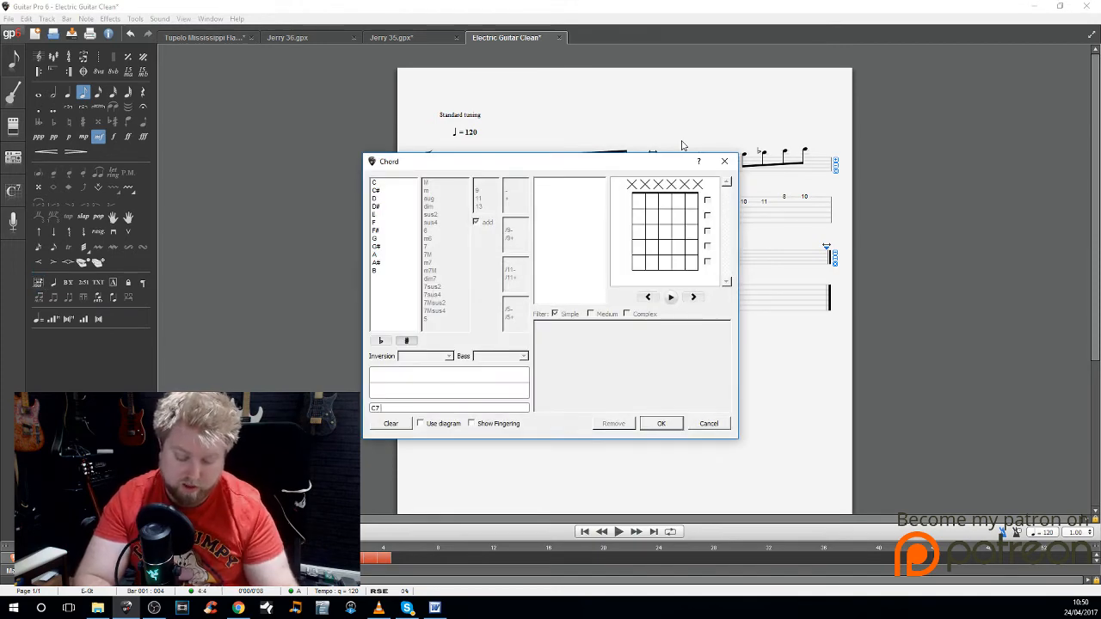
type("#11")
key("Return")
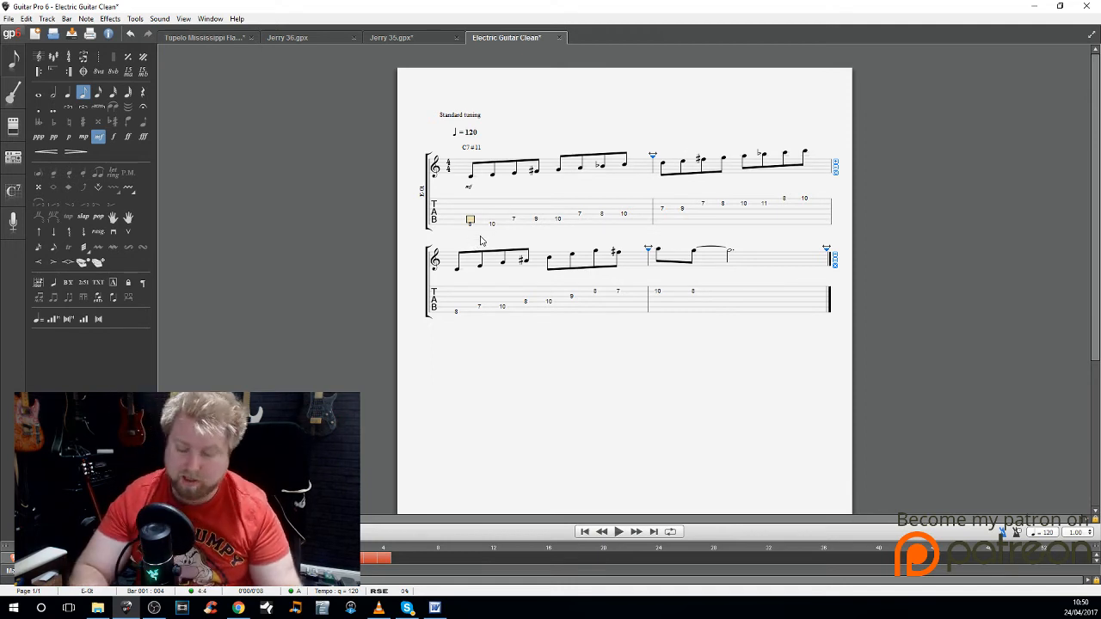
Step: Add the text labels R and 2 above the first two notes of bar 1
type("t")
type("R")
key("Return")
key("Right")
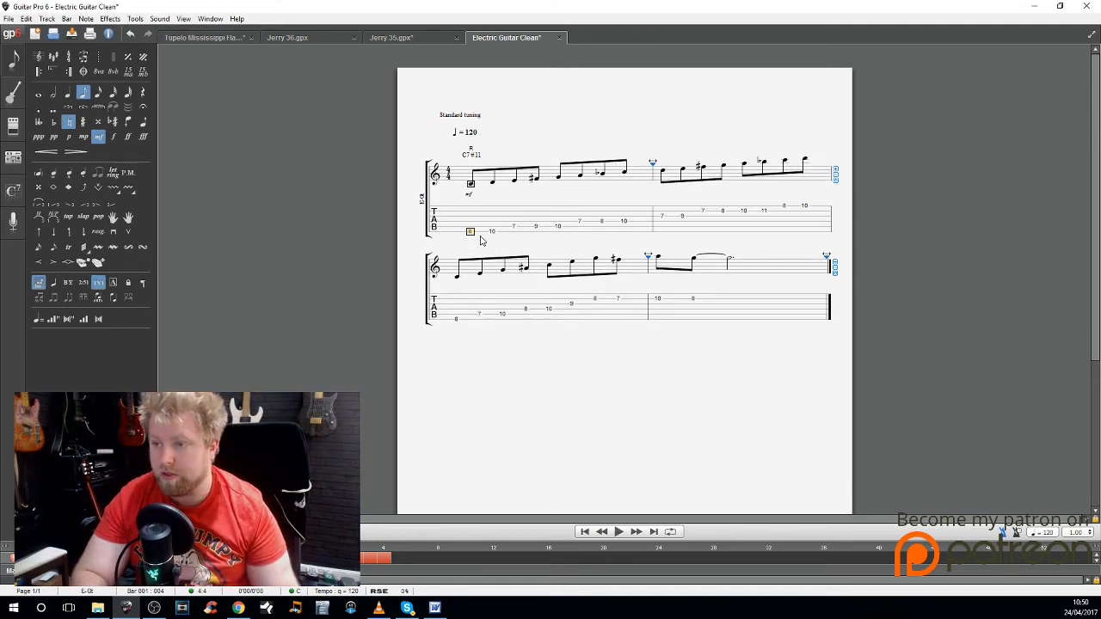
type("t")
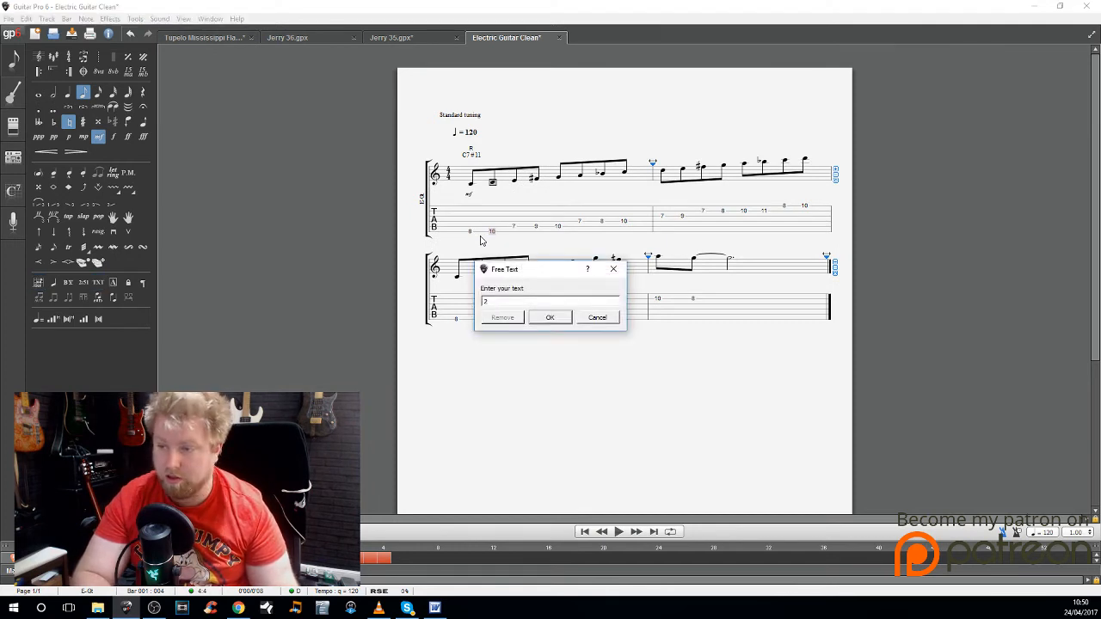
type("2")
key("Return")
Step: Label the third and fourth notes of bar 1 with the texts 3 and #4
key("Right")
type("t")
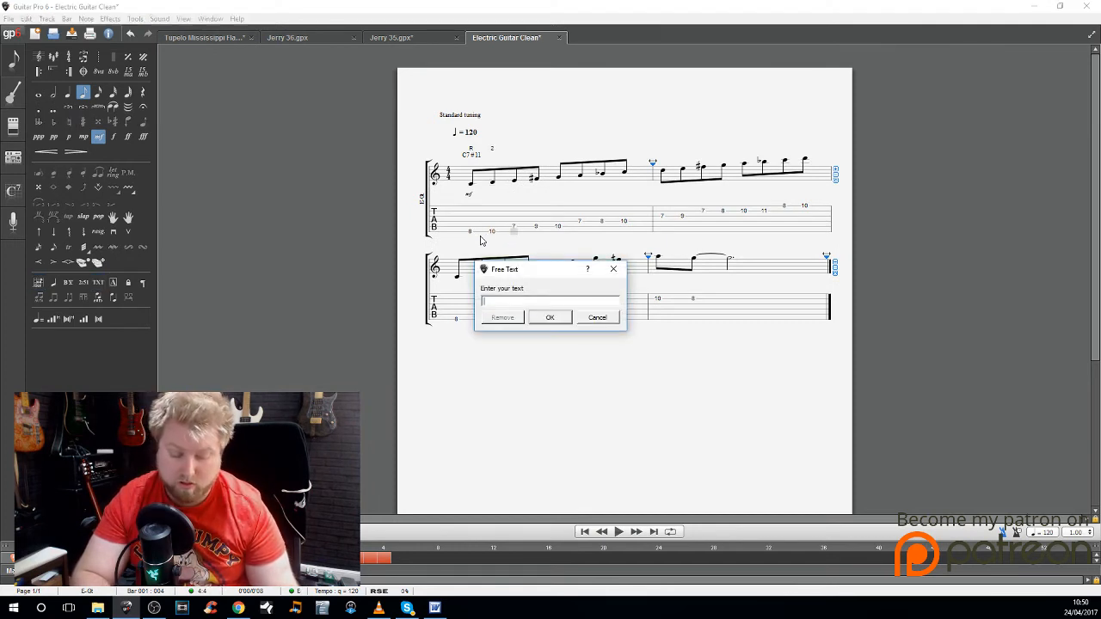
type("3")
key("Return")
key("Right")
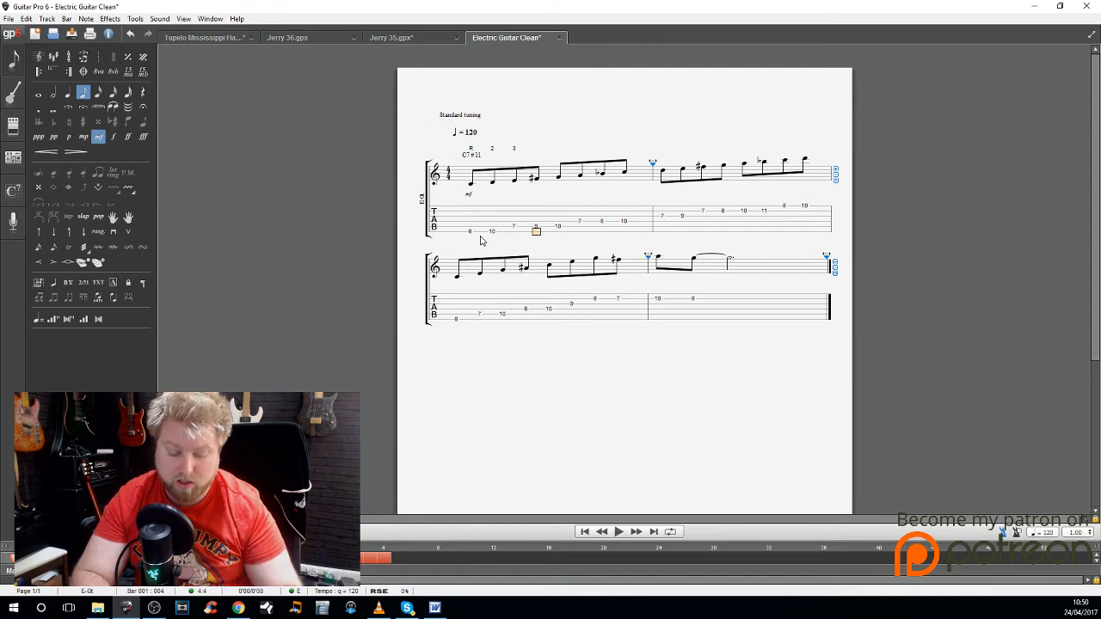
type("t#4")
key("Return")
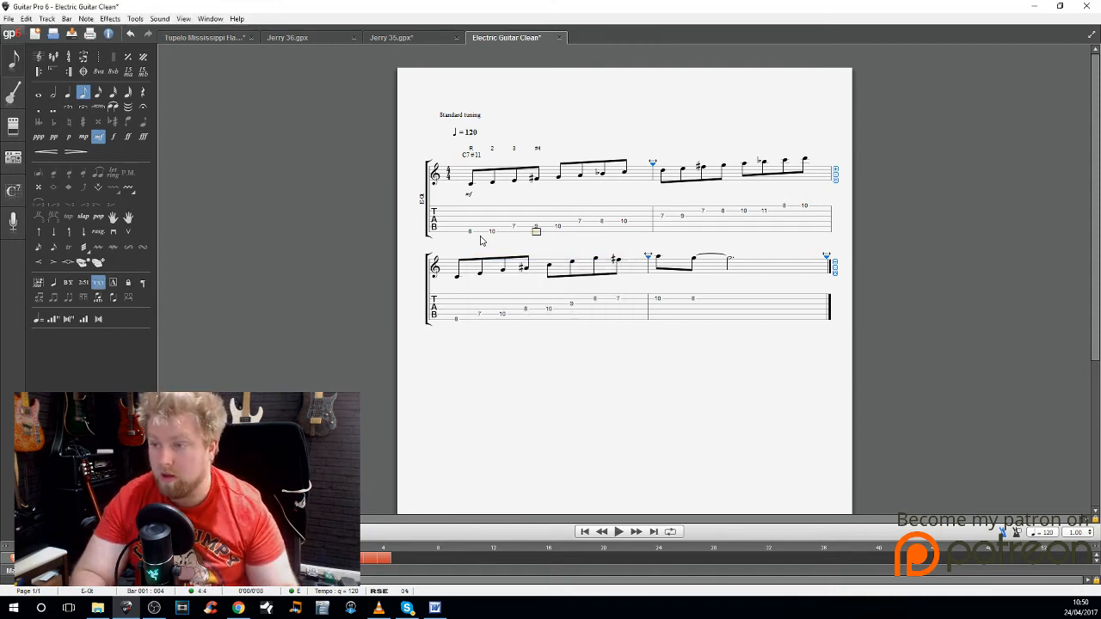
Step: Label the fifth and sixth notes of bar 1 with the texts 5 and 6
key("Right")
type("t5")
key("Return")
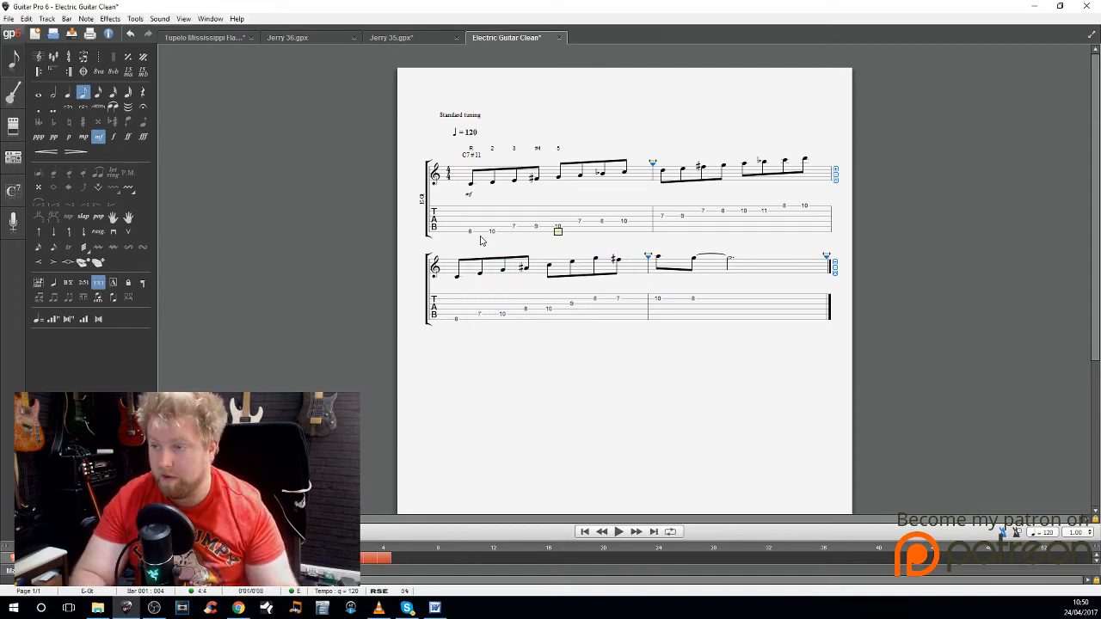
key("Right")
type("t6")
key("Return")
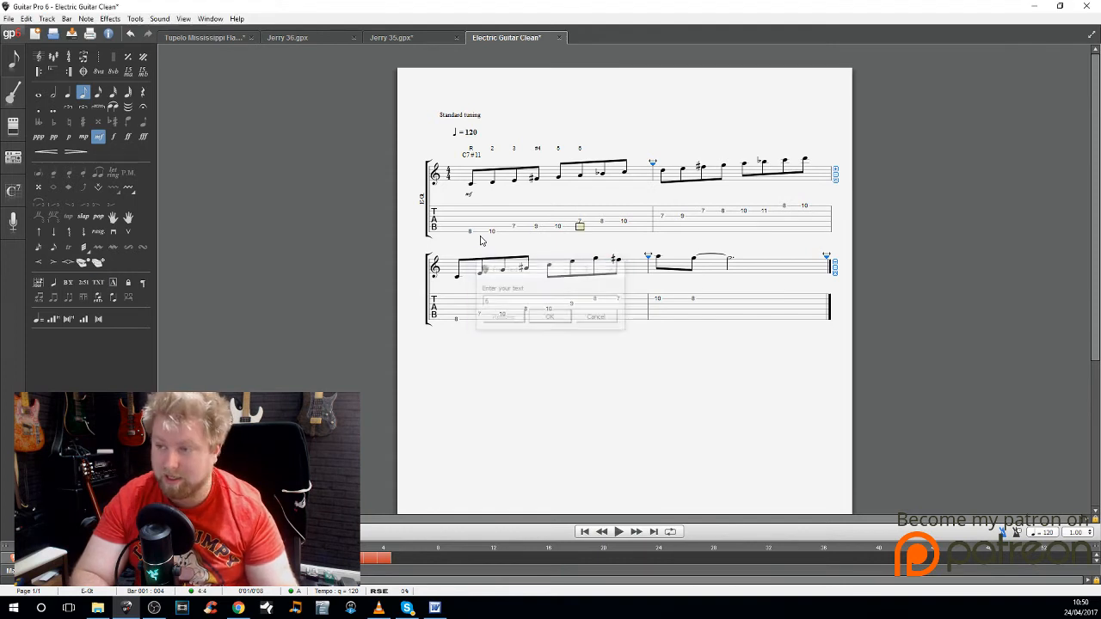
Step: Label the seventh and eighth notes of bar 1 with the texts b7 and R
key("Right")
type("t")
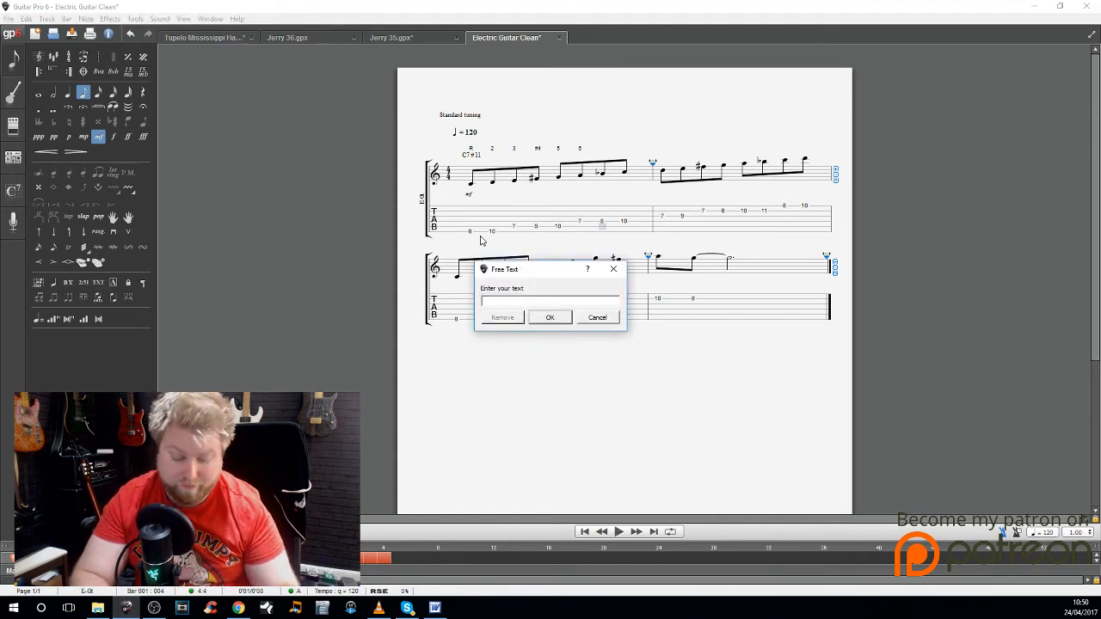
type("b7")
key("Return")
key("Right")
type("t")
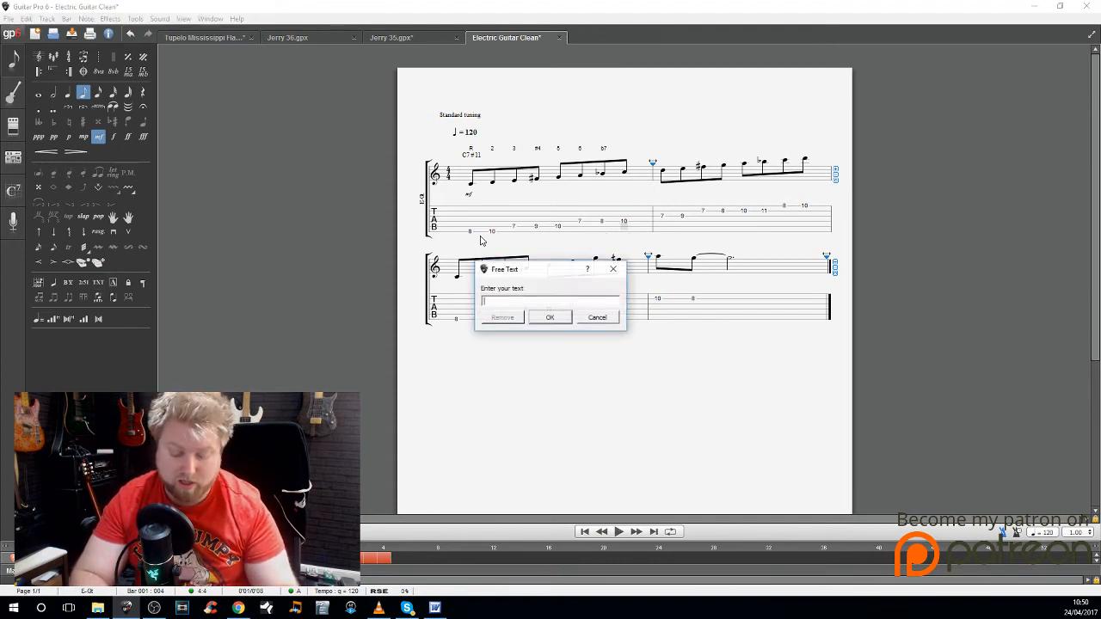
type("R")
key("Return")
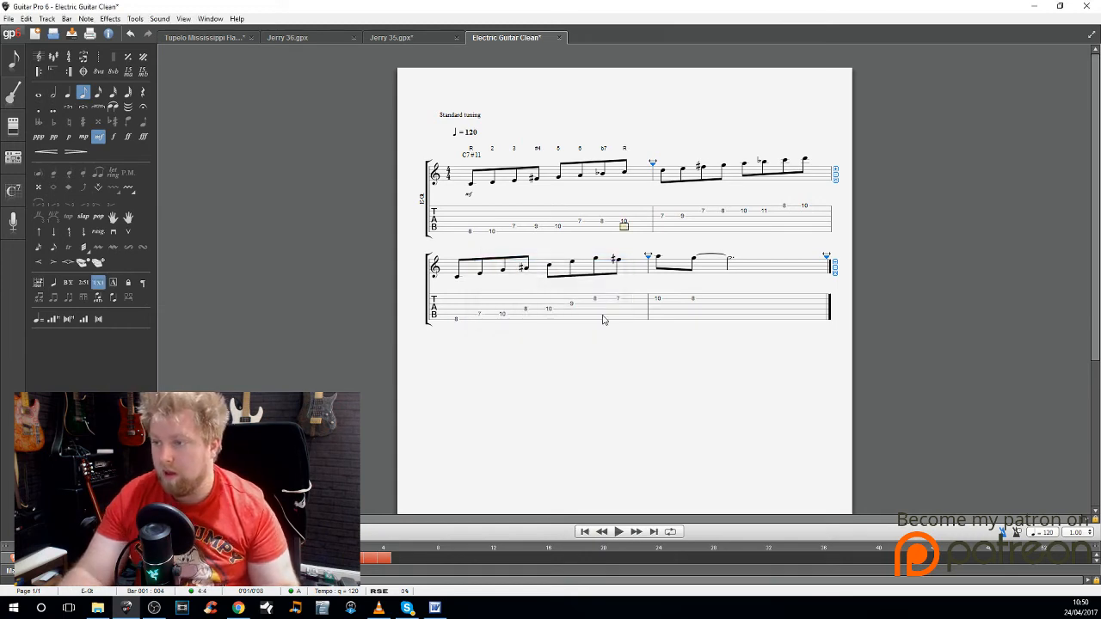
Step: Label the first two notes of bar 3 with the texts R and 3
left_click(462, 324)
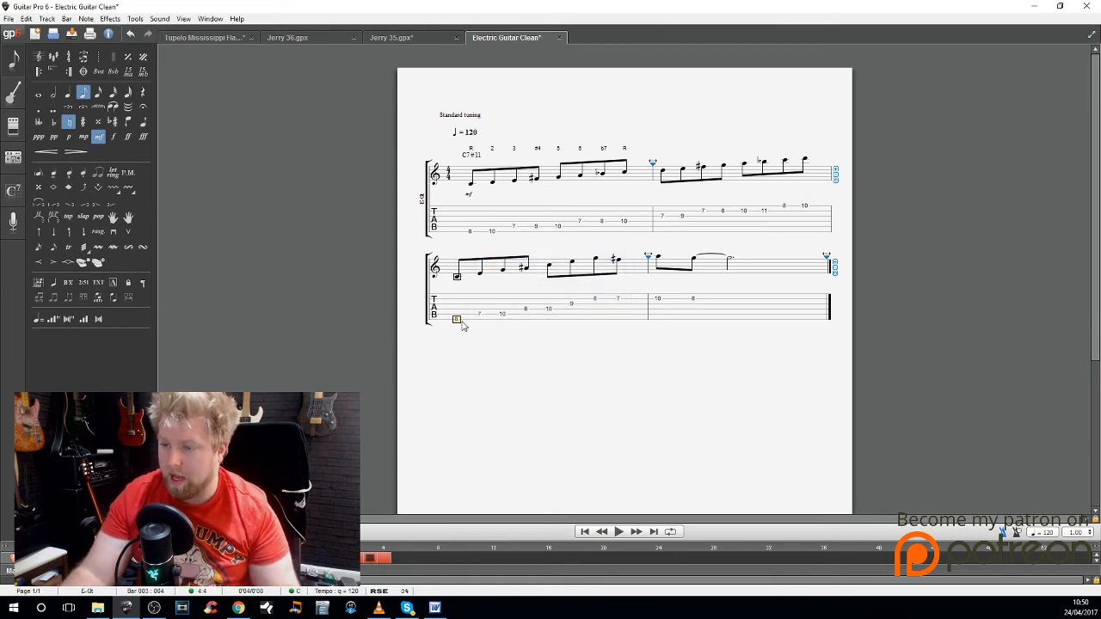
type("t")
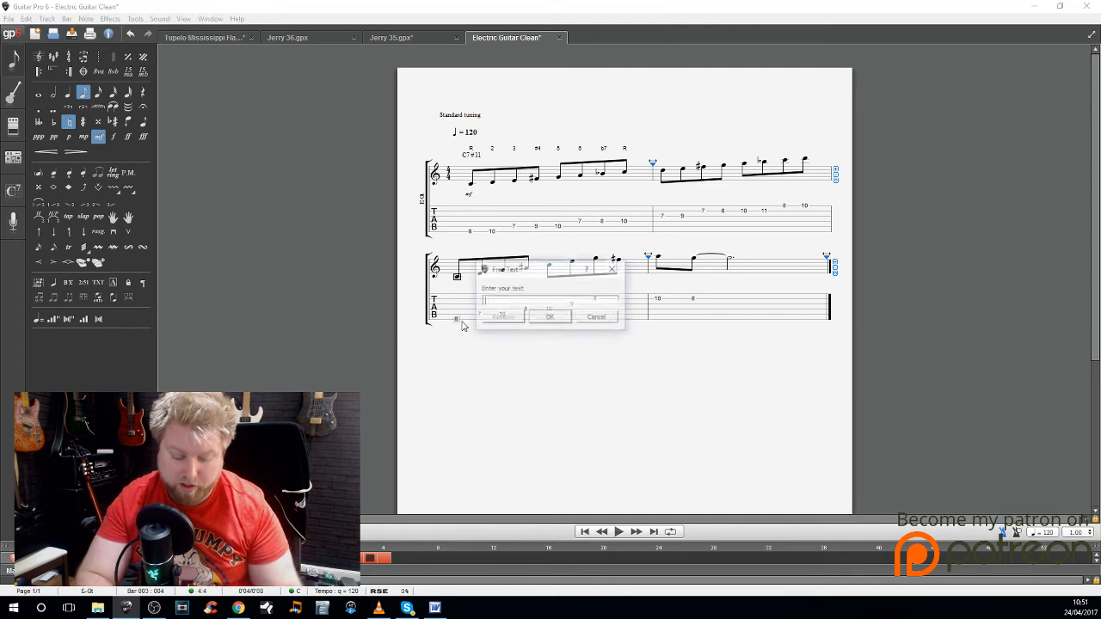
type("R")
key("Return")
key("Right")
key("Right")
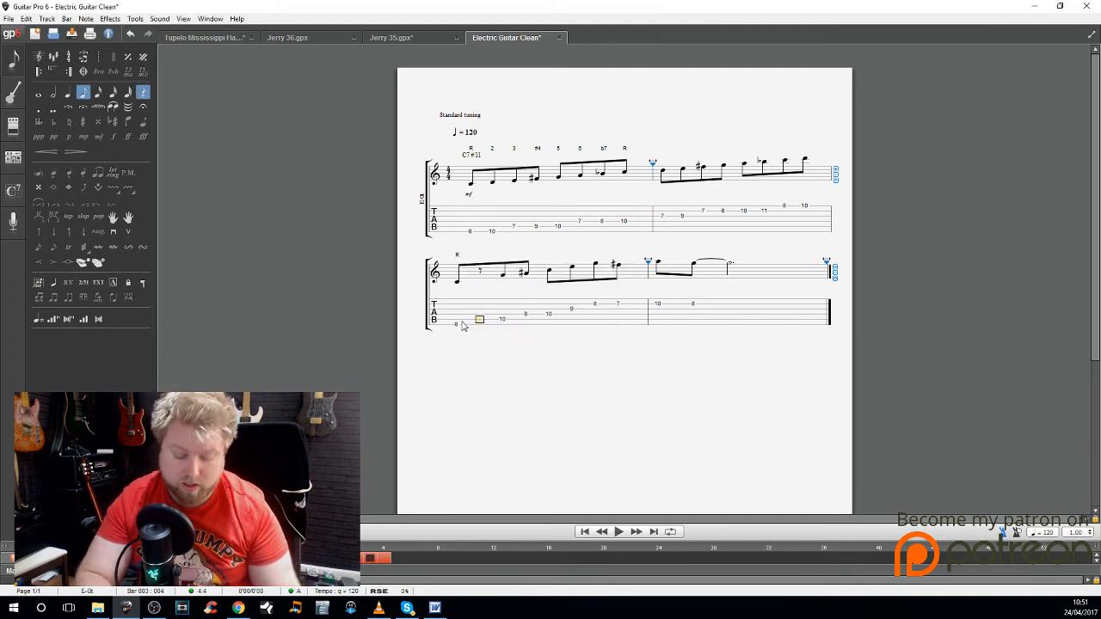
key("Left")
type("t")
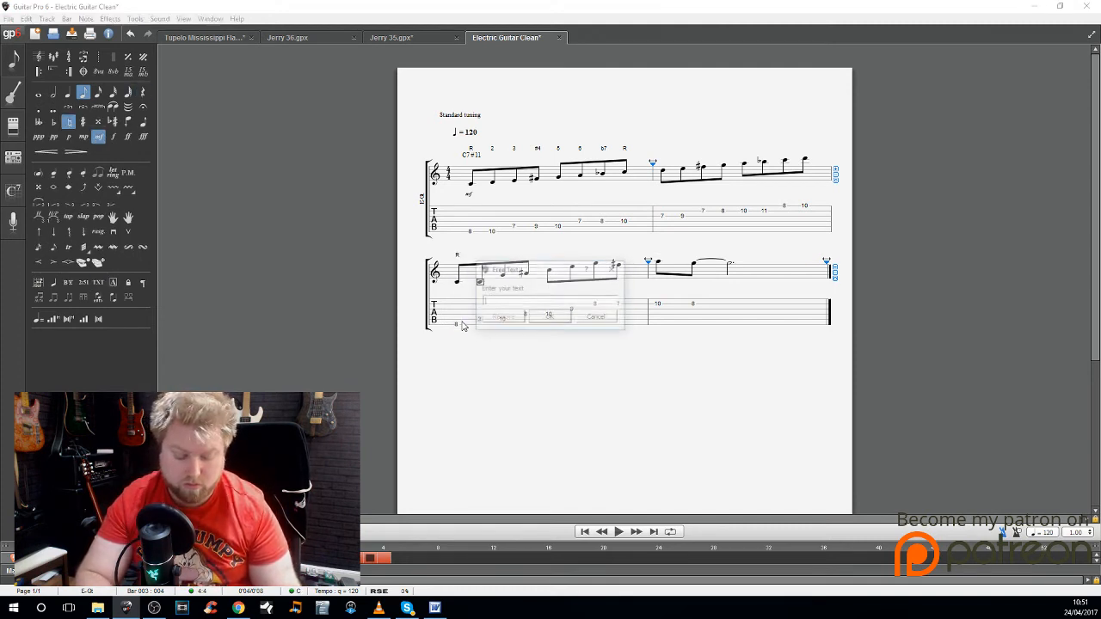
type("3")
key("Return")
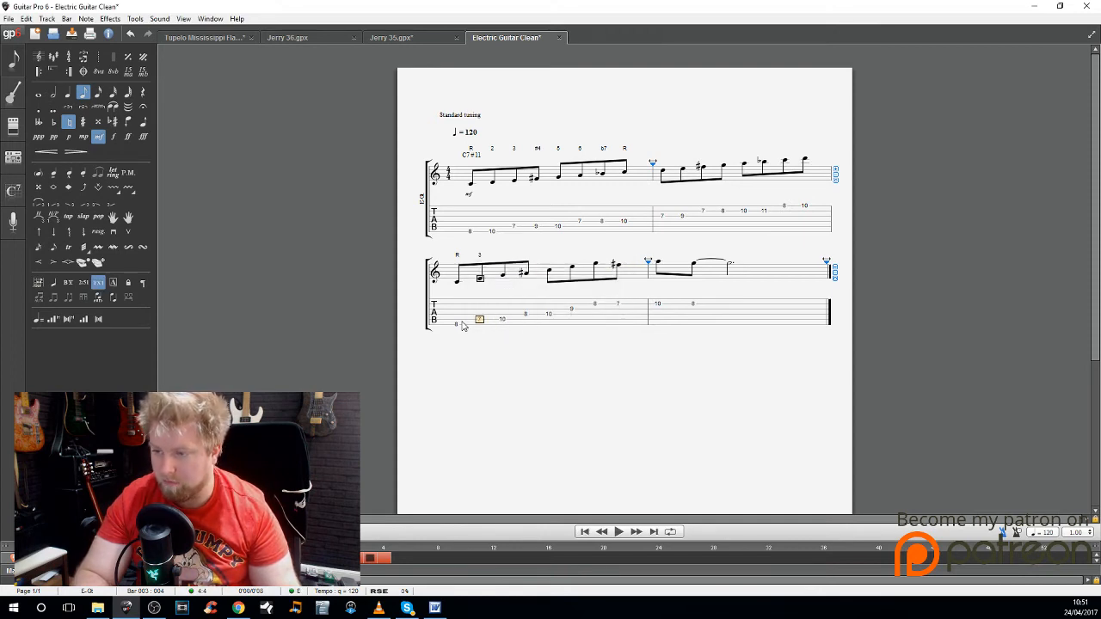
Step: Label the third and fourth notes of bar 3 with the texts 5 and b7, respelling the fourth note with a flat
key("Right")
type("t5")
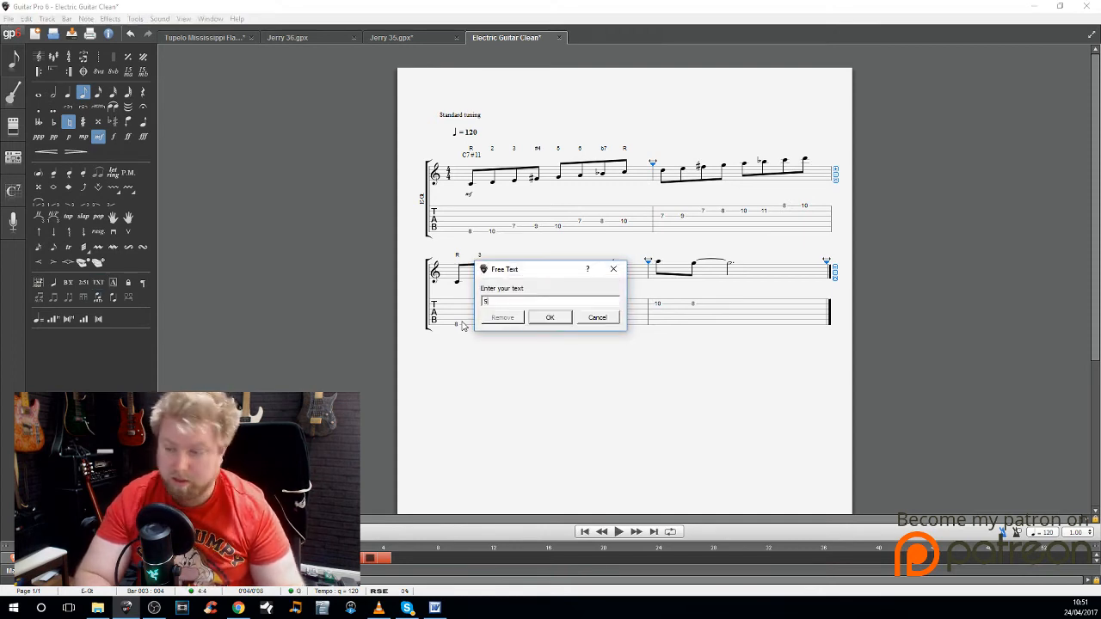
key("Return")
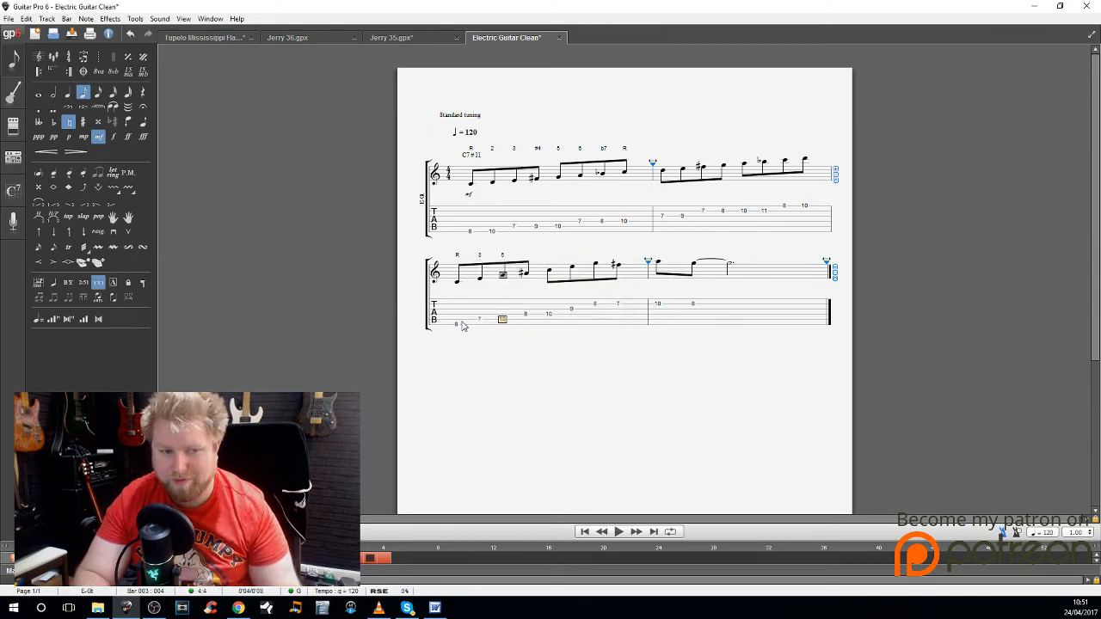
key("Right")
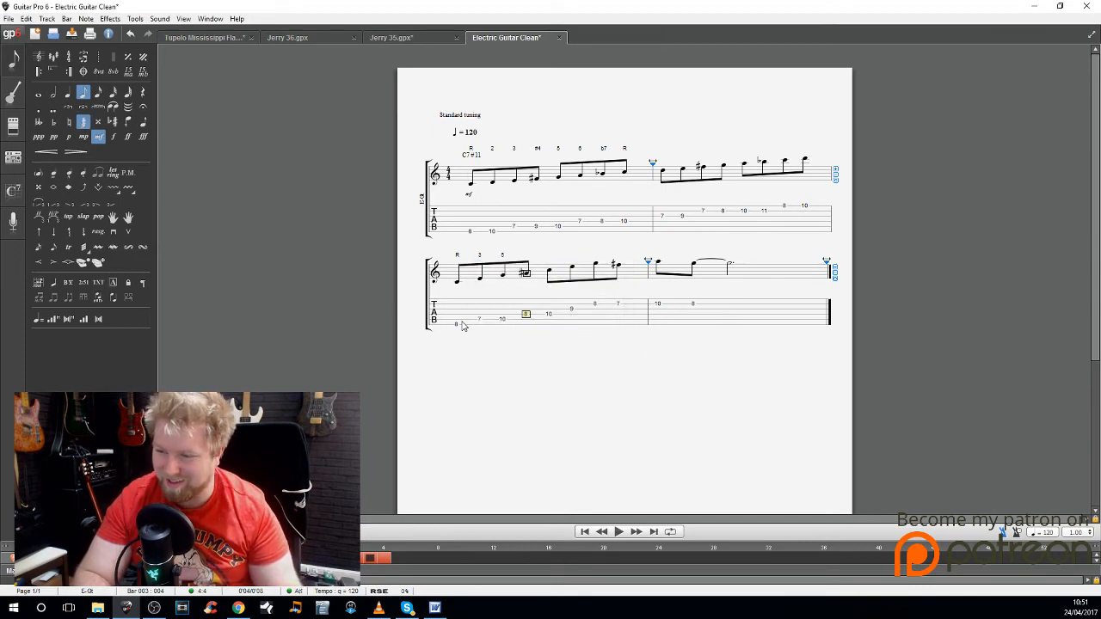
type("t")
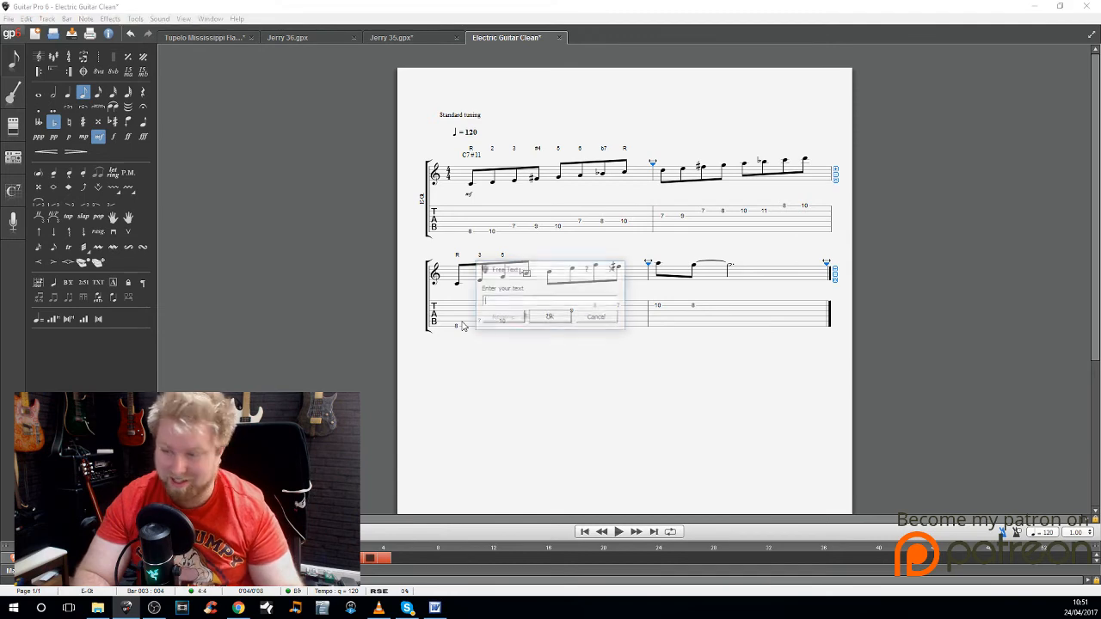
type("b7")
key("Return")
Step: Add the text labels R and 3 above the fifth and sixth notes of bar 3
key("Right")
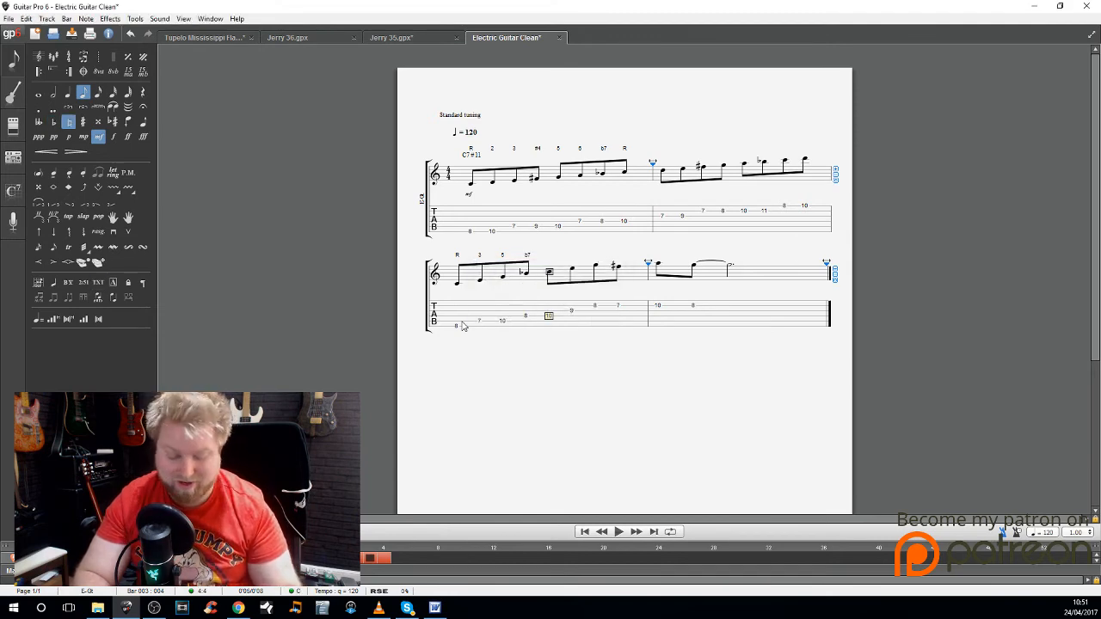
type("tR")
key("Return")
key("Right")
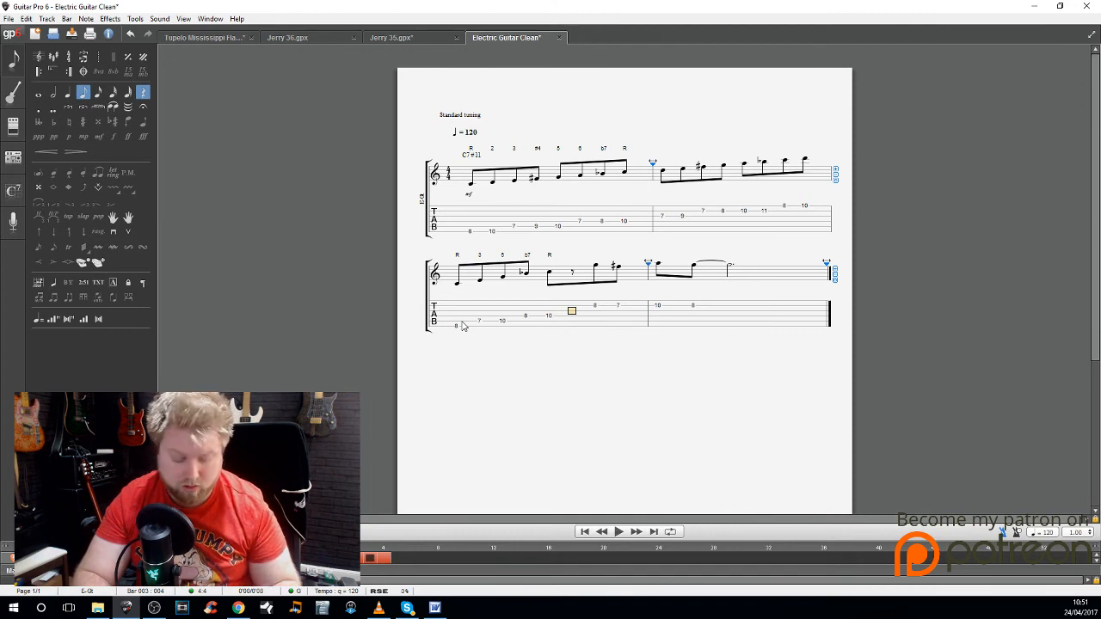
key("Right")
type("t")
type("3")
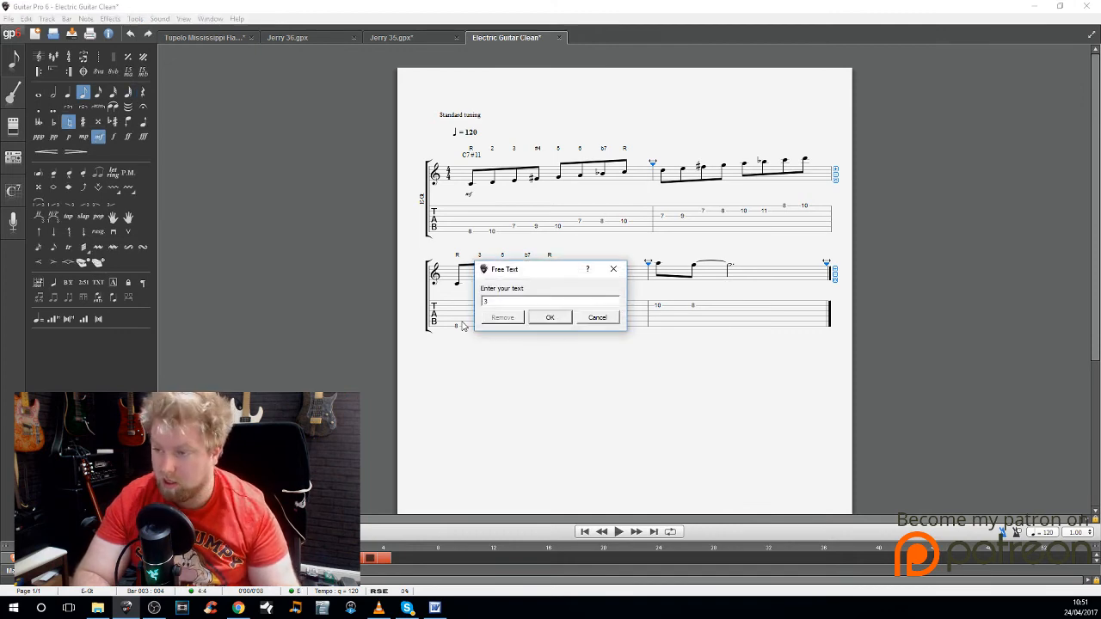
key("Return")
Step: Label the last two notes of bar 3 with the texts 5 and #11
key("Right")
type("t")
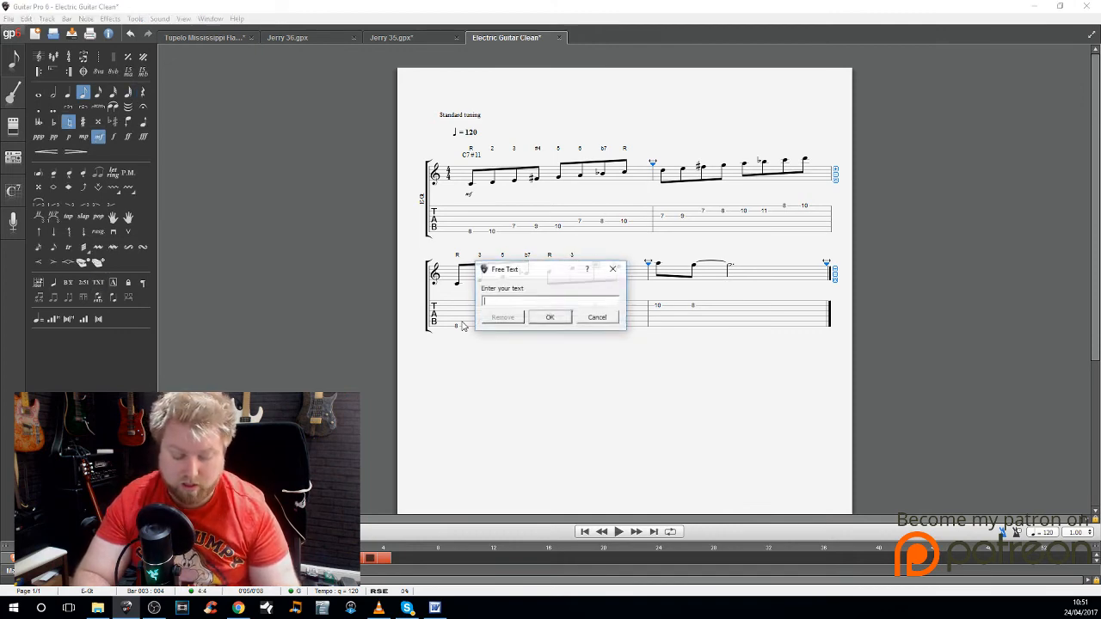
type("5")
key("Return")
key("Right")
type("t#")
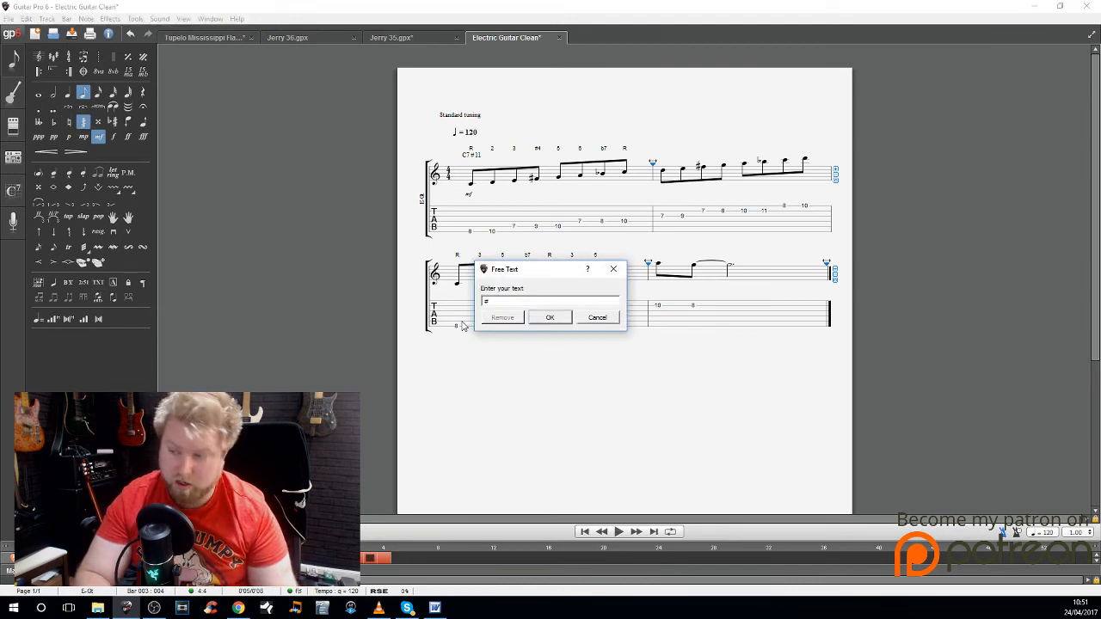
type("11")
key("Return")
Step: Label the first two notes of bar 4 with the texts 6 and 5
key("Right")
type("t")
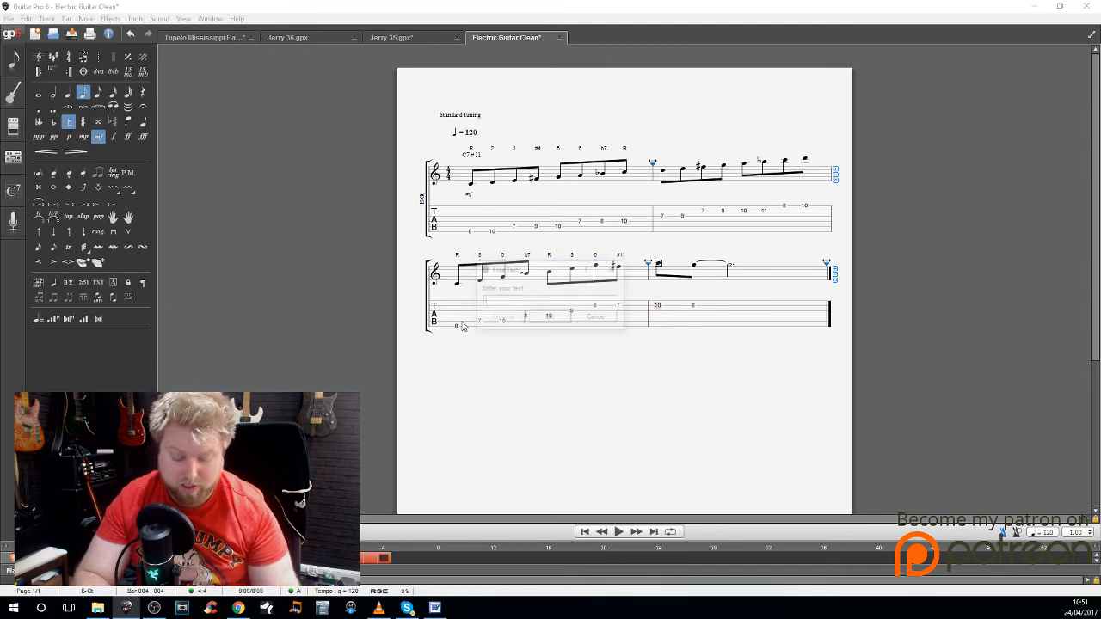
type("6")
key("Return")
key("Right")
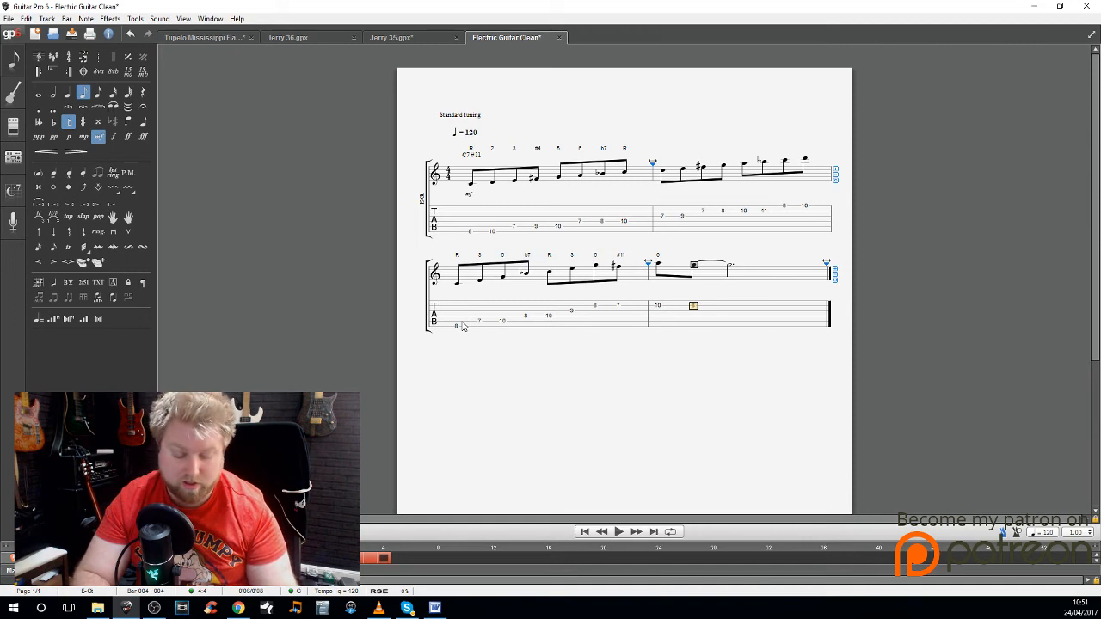
key("t")
key("Return")
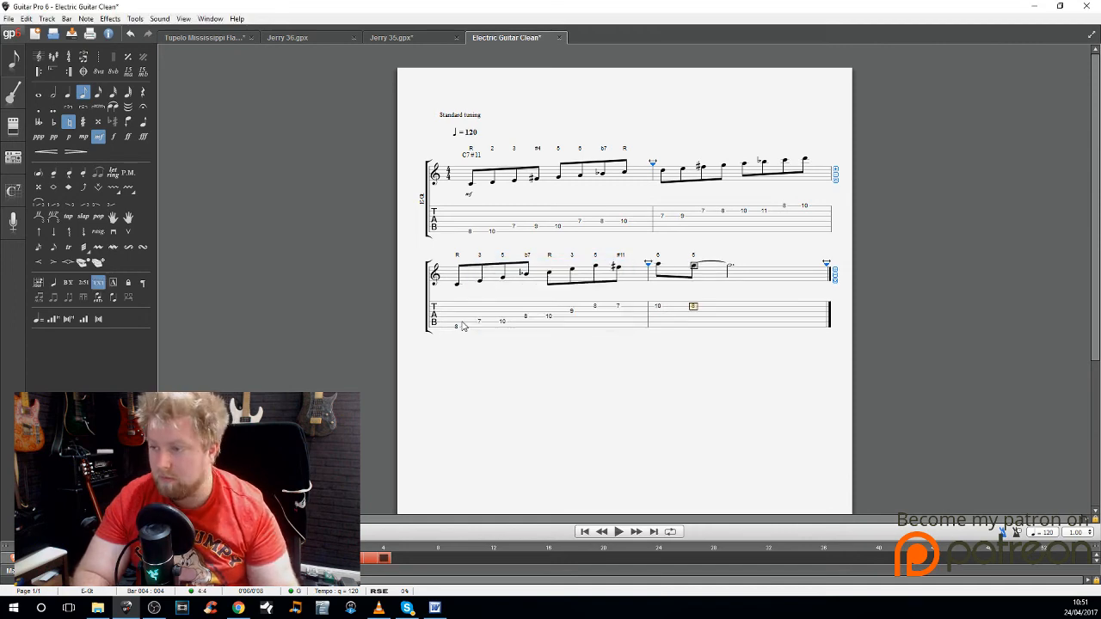
Step: Add the chord name C7#11 without a diagram above the first note of bar 3
left_click(456, 324)
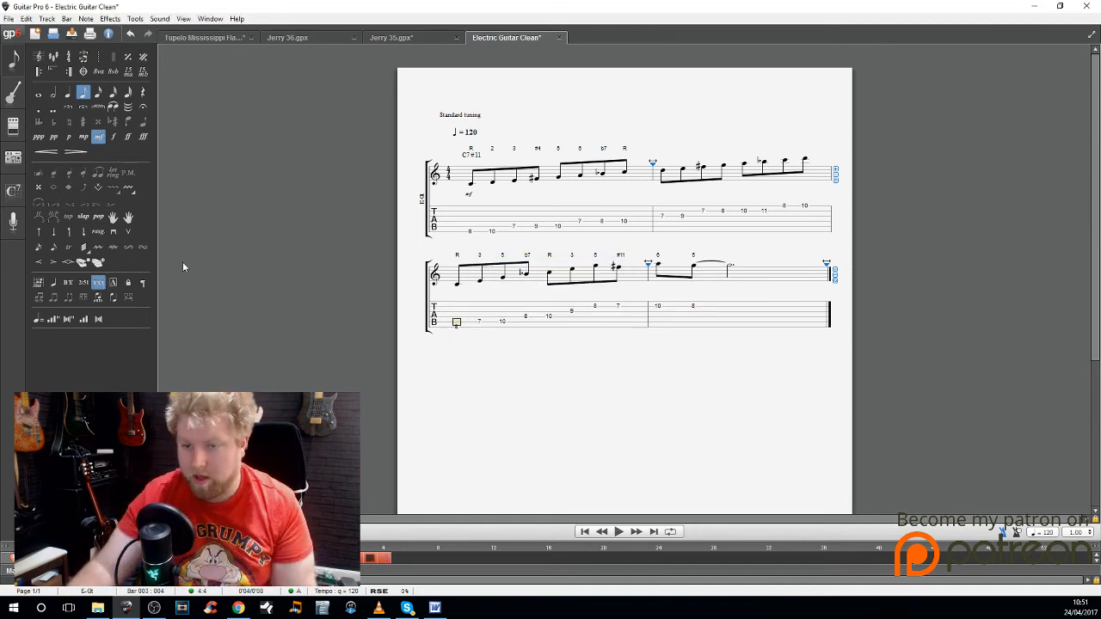
key("a")
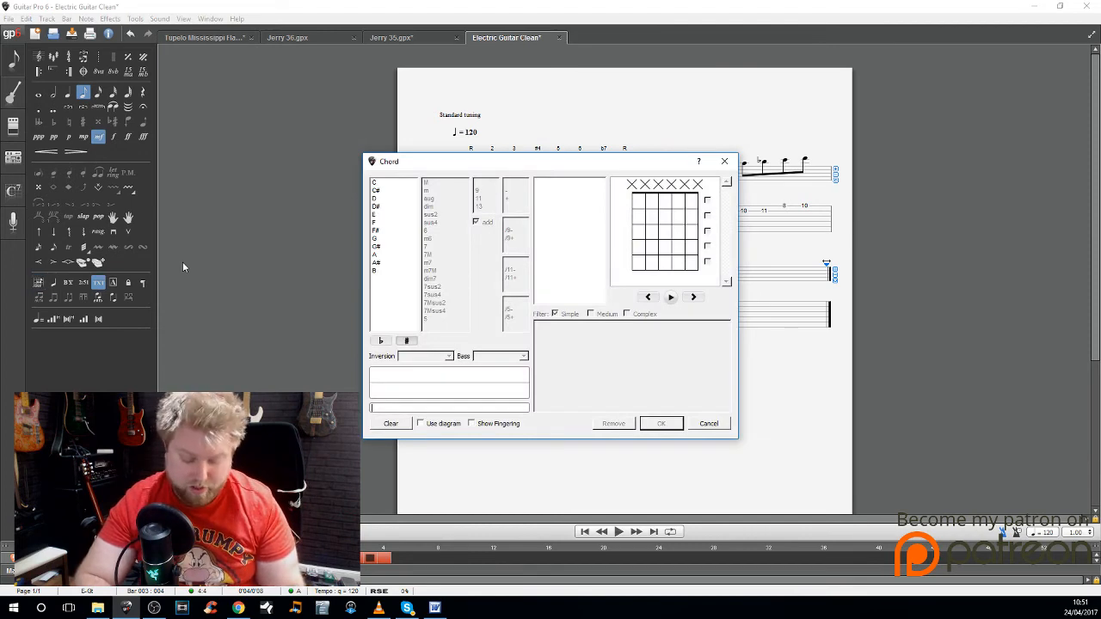
type("C7#")
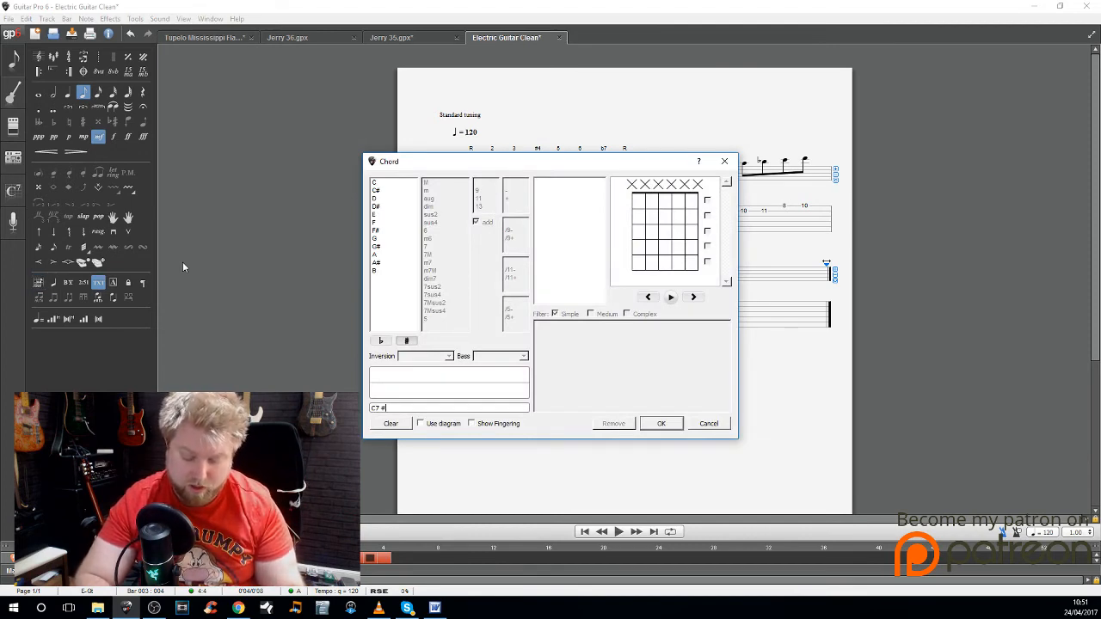
type("11")
key("Return")
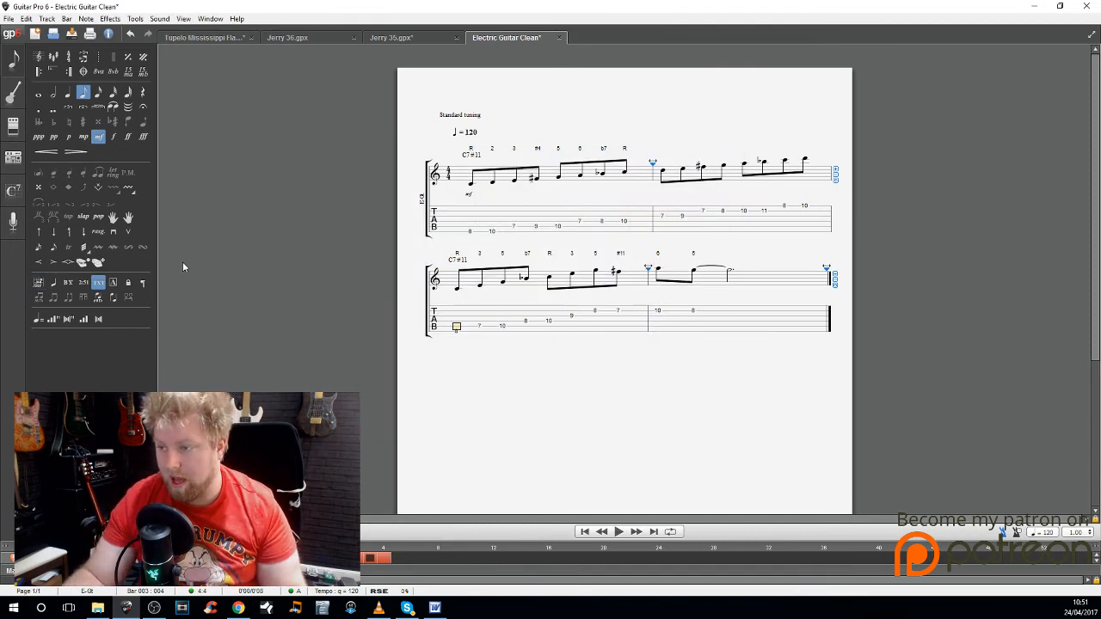
Step: Add a section marker named "C7 with added #11" at the start of bar 3, without a section letter
left_click(119, 289)
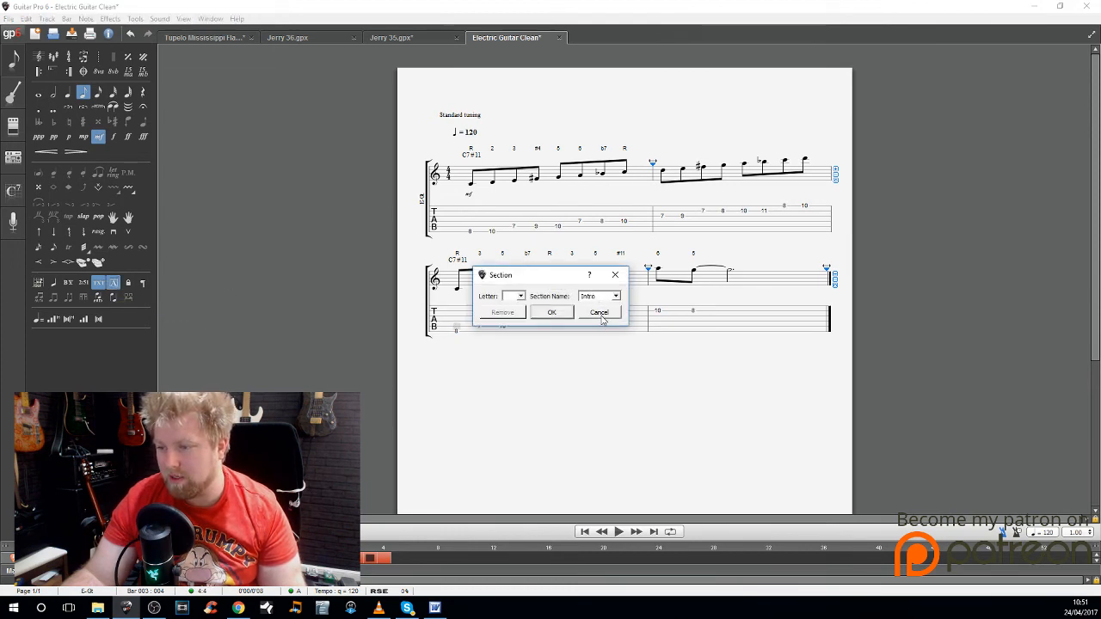
left_click_drag(605, 298, 534, 296)
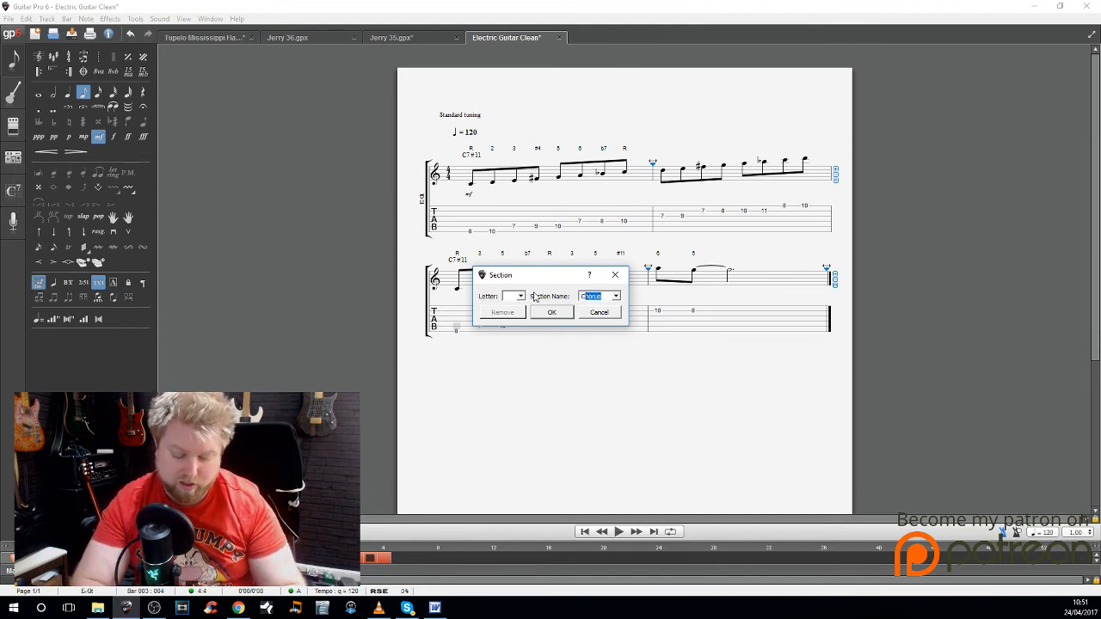
type("C7 with")
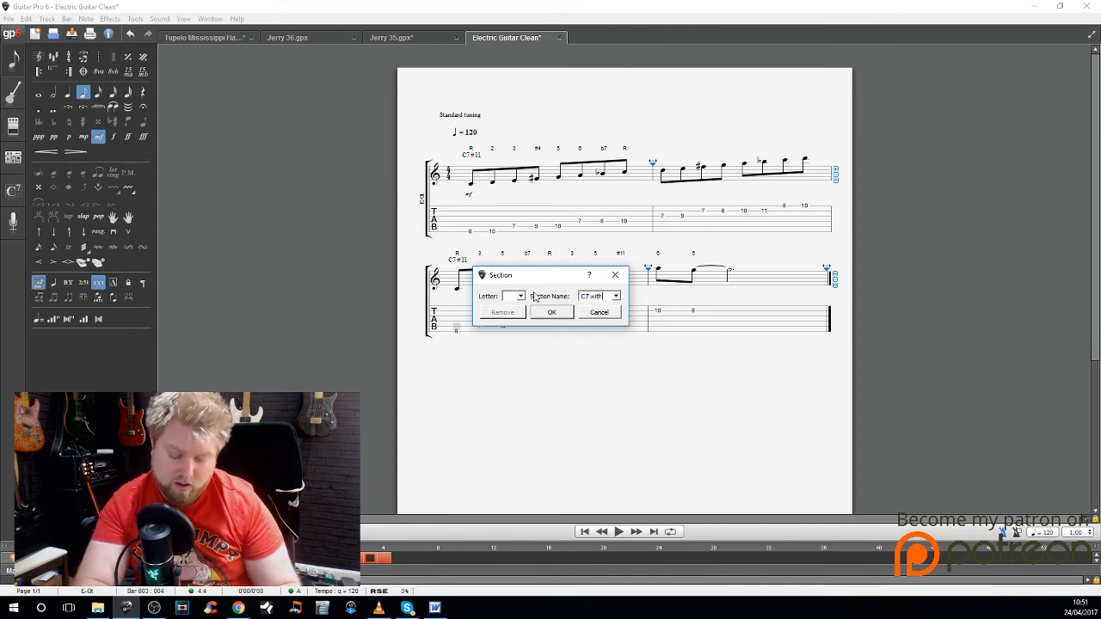
type(" added")
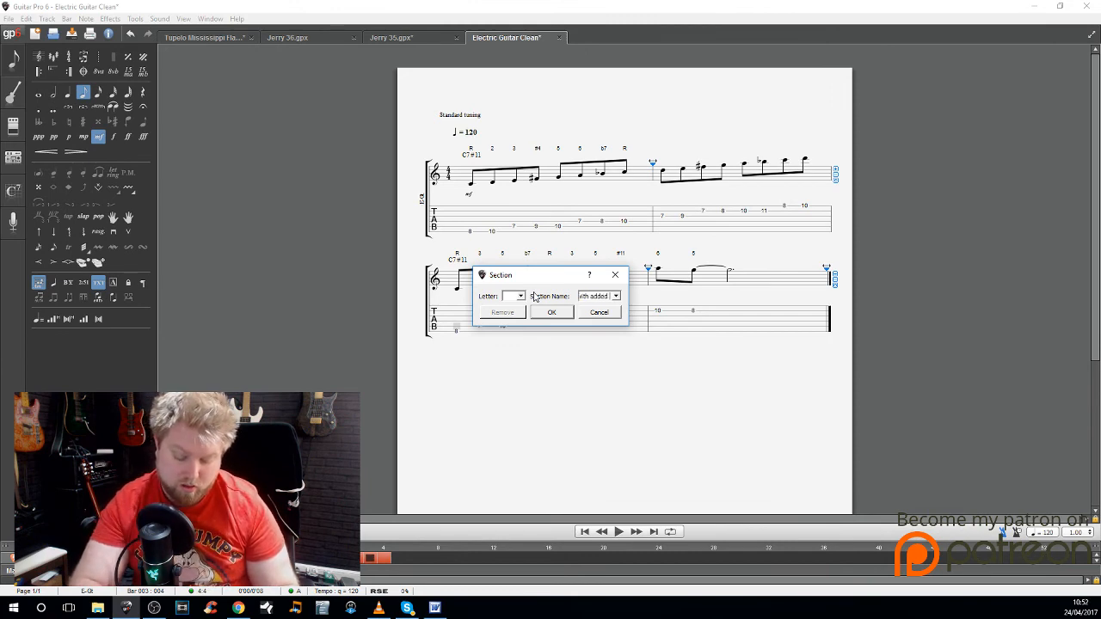
type(" #11")
key("Return")
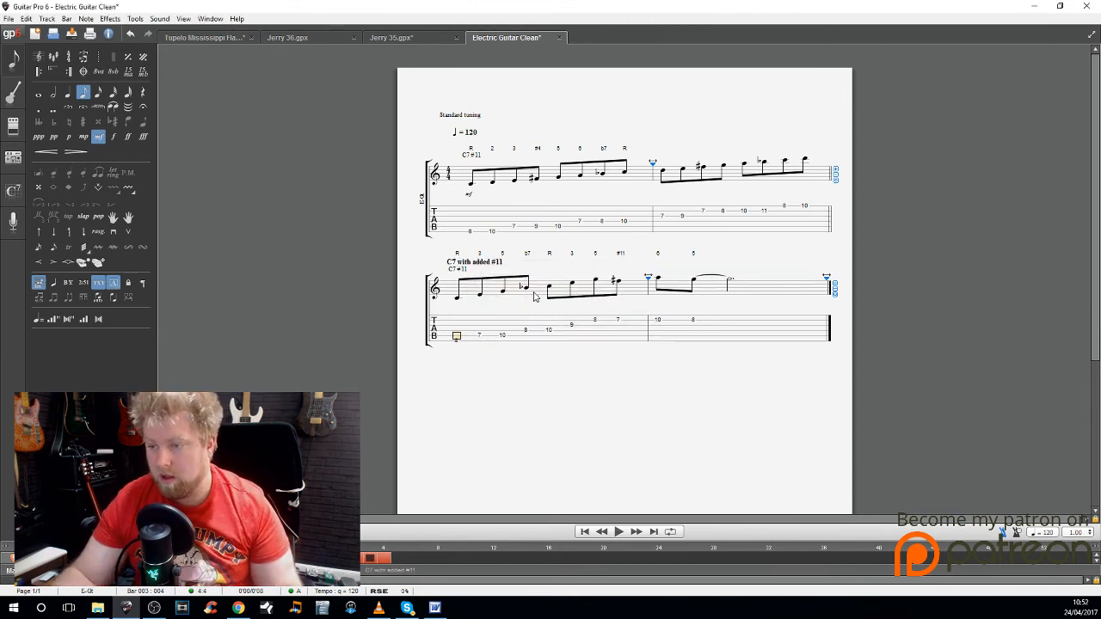
Step: Select the R text label above the first note of bar 3
key("Right")
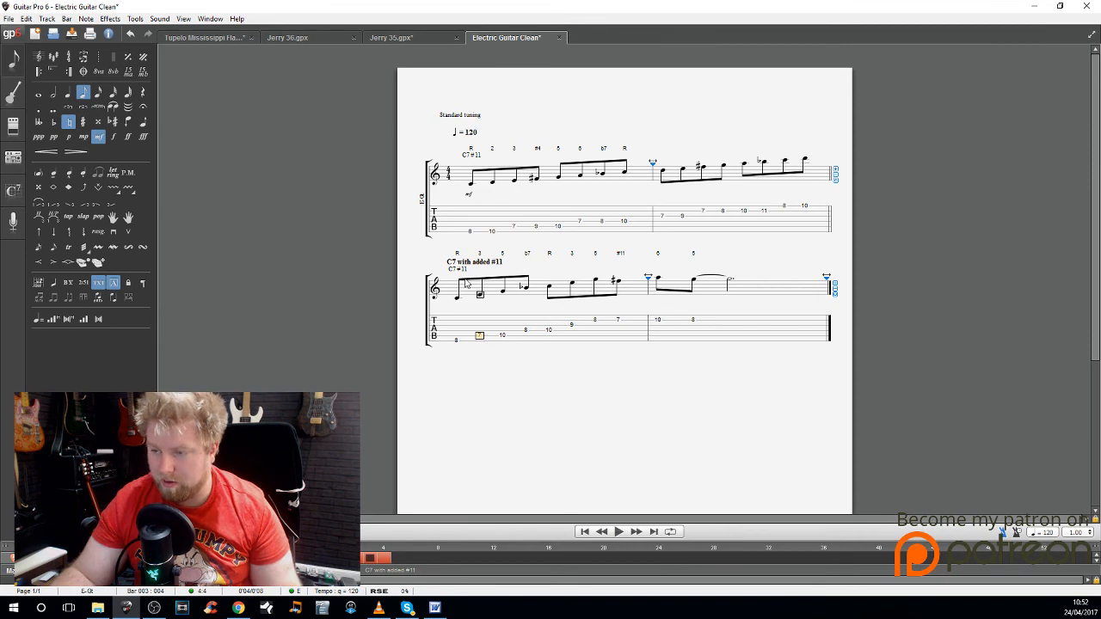
left_click(457, 256)
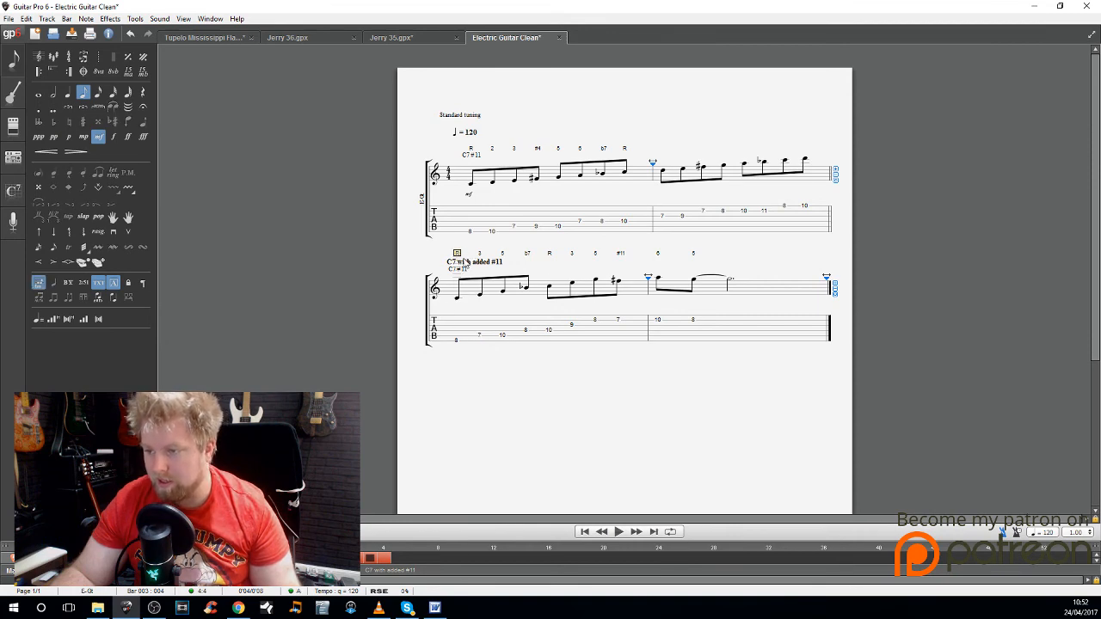